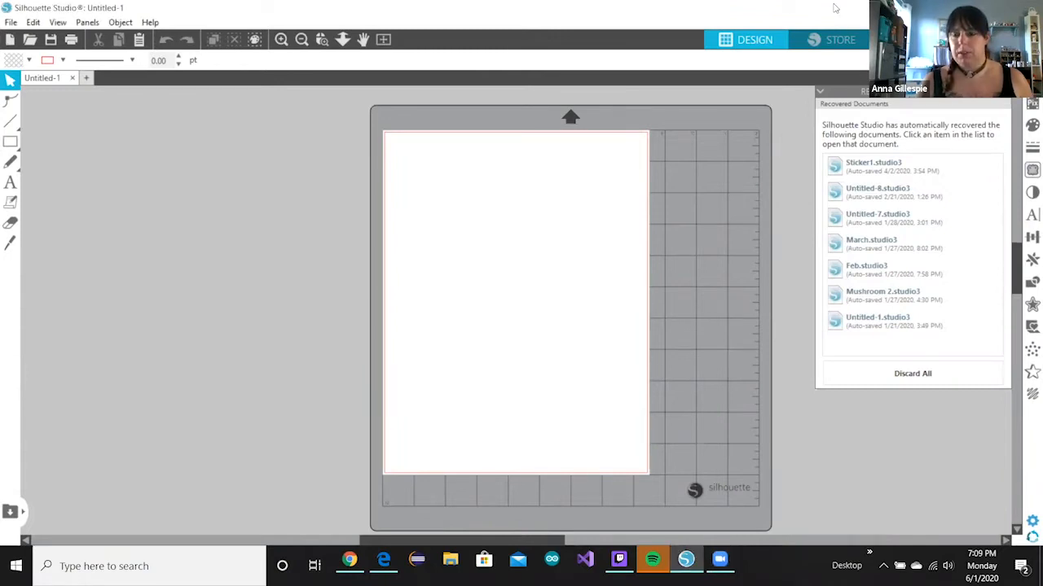
- Maximize the Silhouette Studio window and dismiss the recovered documents list, leaving the blank Untitled-1 mat
left_click_drag(835, 9, 809, 14)
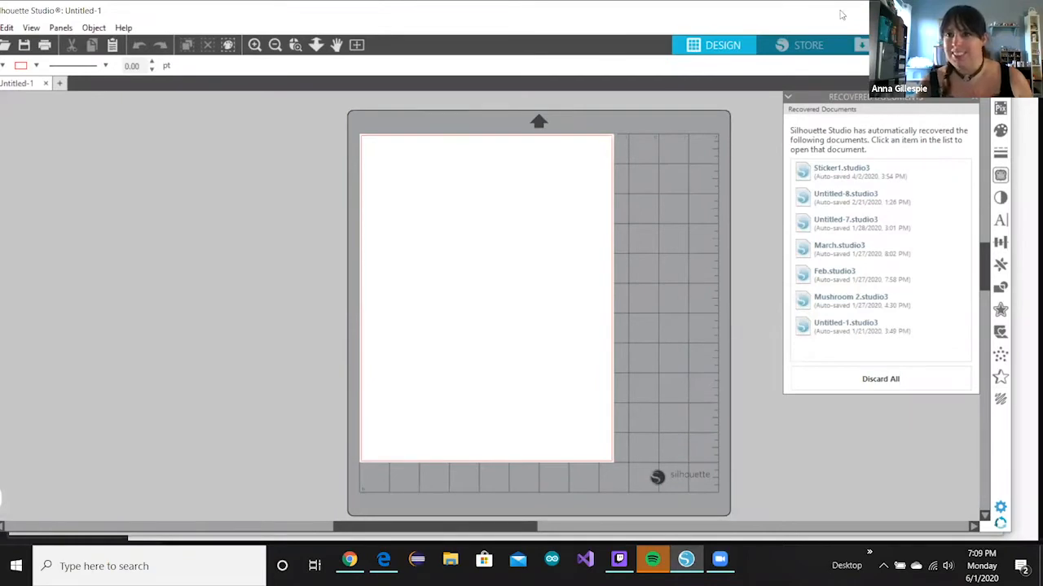
left_click_drag(841, 14, 862, 15)
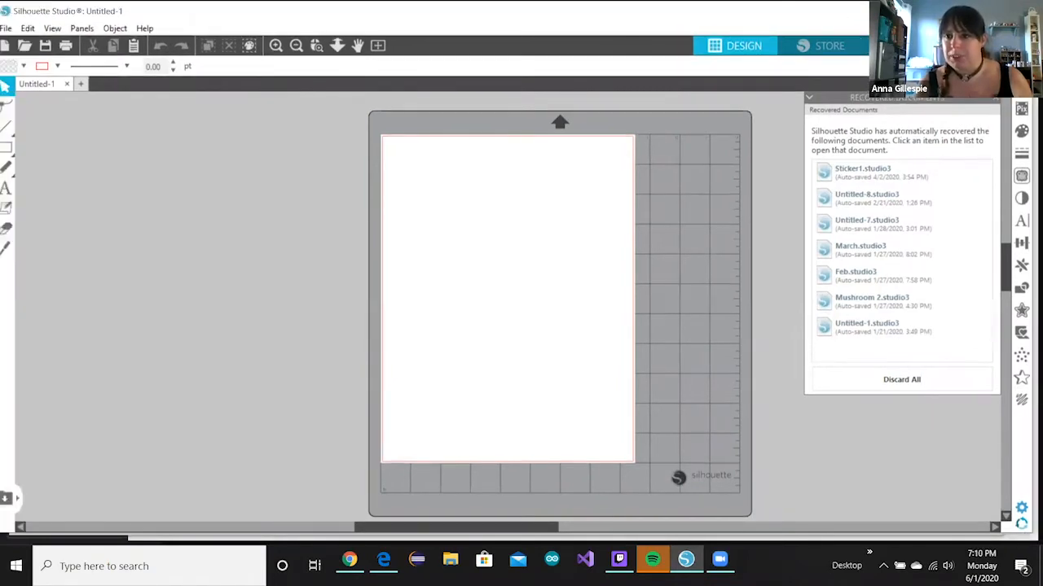
double_click(863, 15)
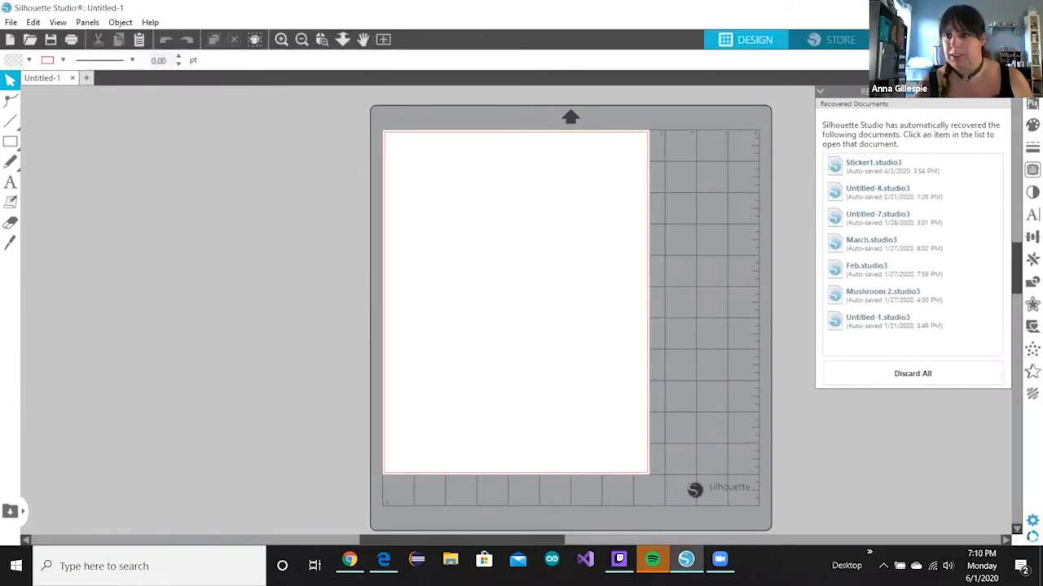
right_click(847, 219)
left_click(863, 151)
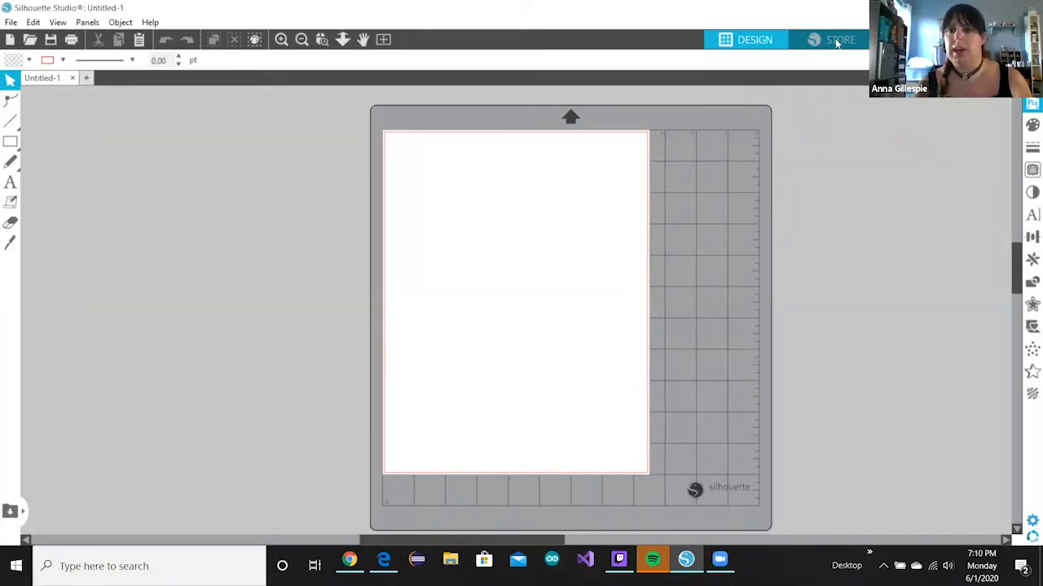
- Open the Silhouette Design Store and scroll through its new, handpicked and trending designs
left_click(836, 41)
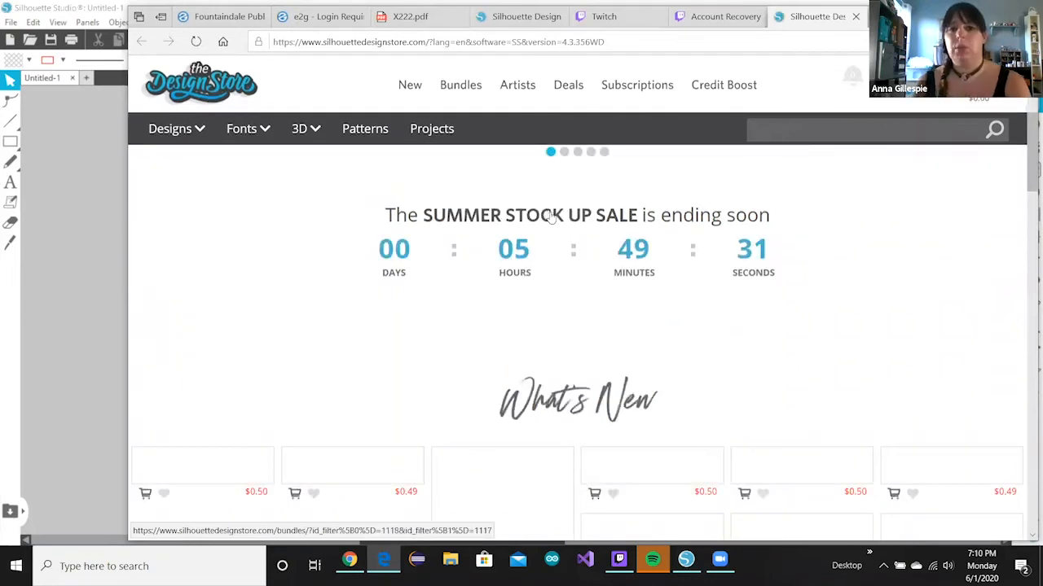
scroll(551, 217, "down", 3)
scroll(547, 215, "down", 2)
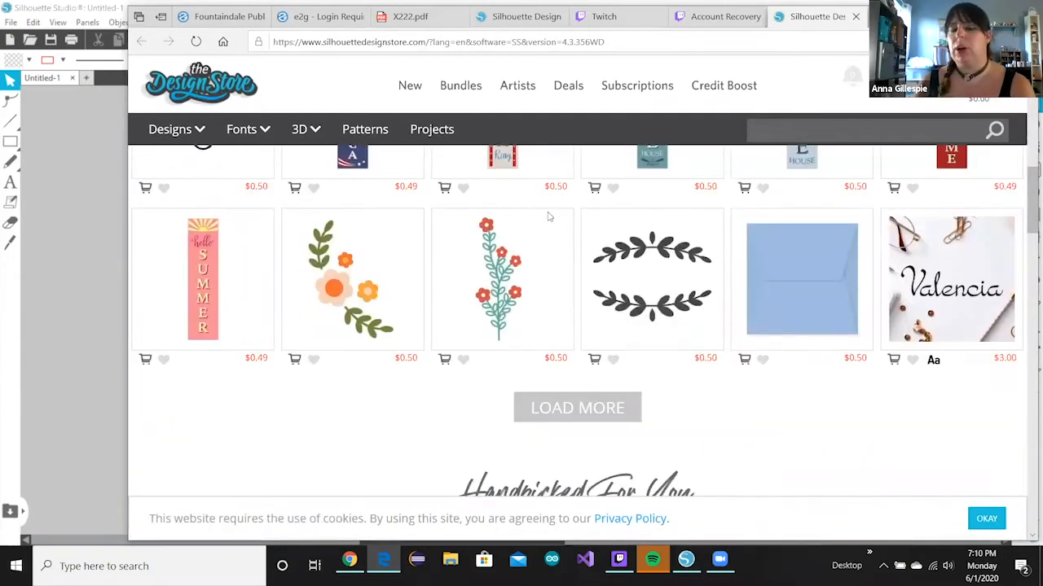
scroll(353, 309, "down", 1)
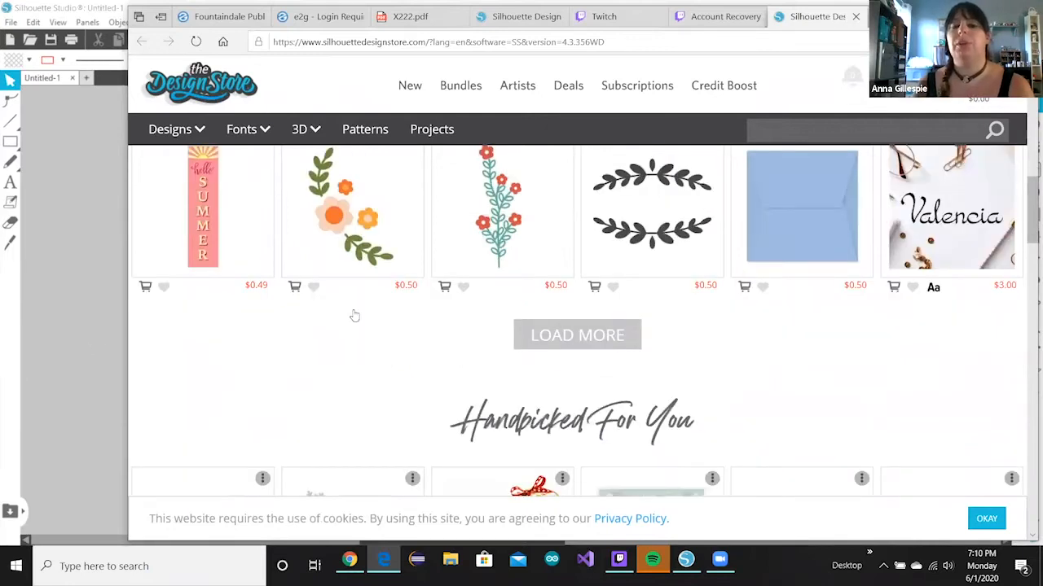
scroll(354, 315, "down", 3)
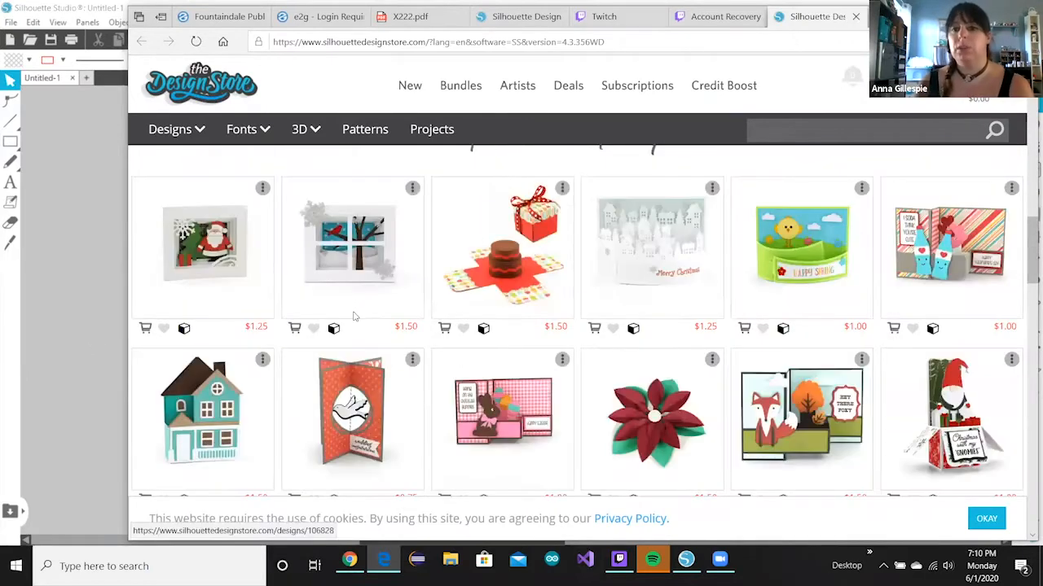
scroll(356, 319, "down", 2)
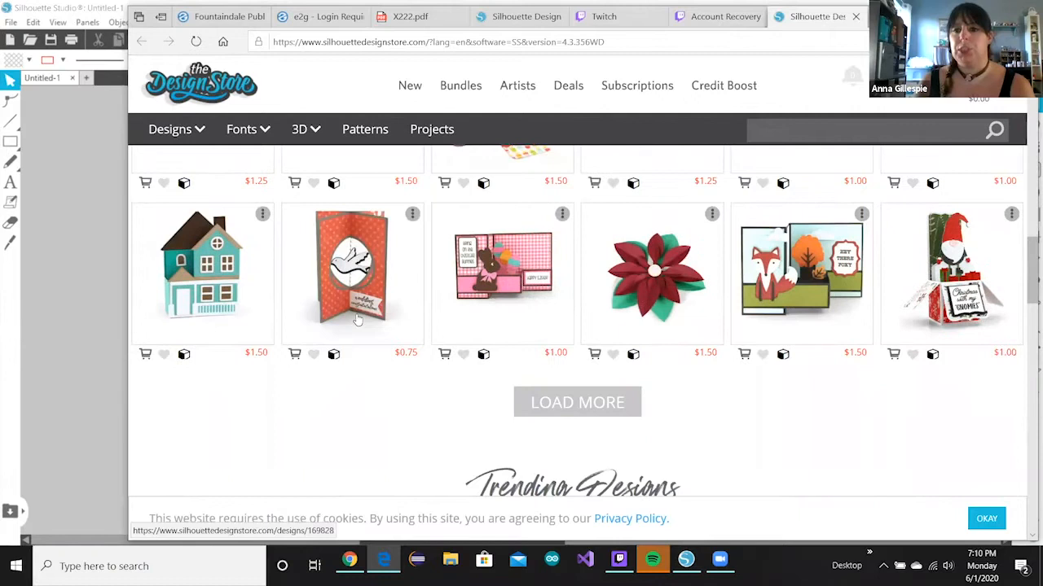
scroll(331, 314, "down", 2)
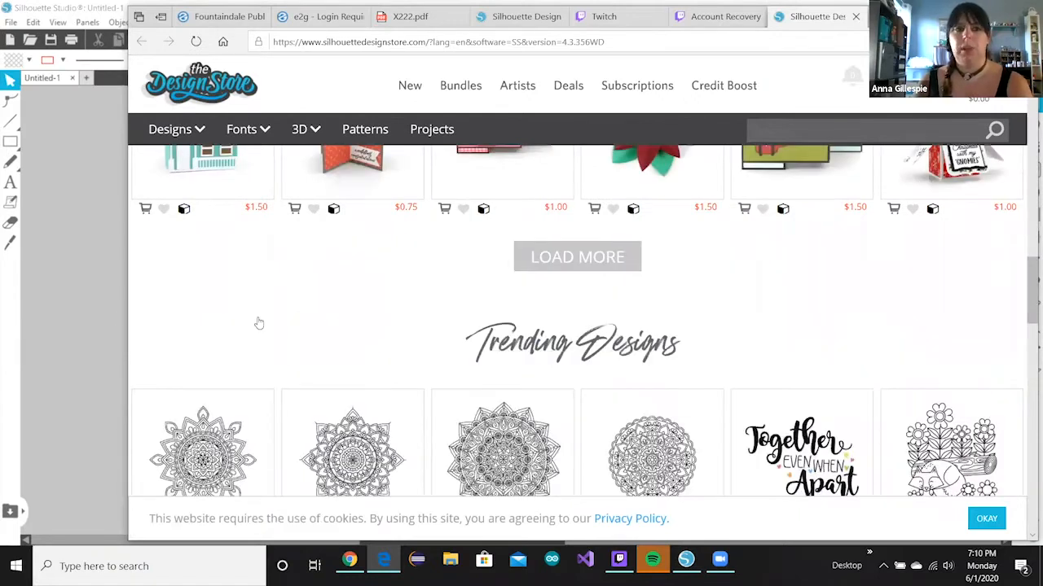
scroll(116, 314, "down", 3)
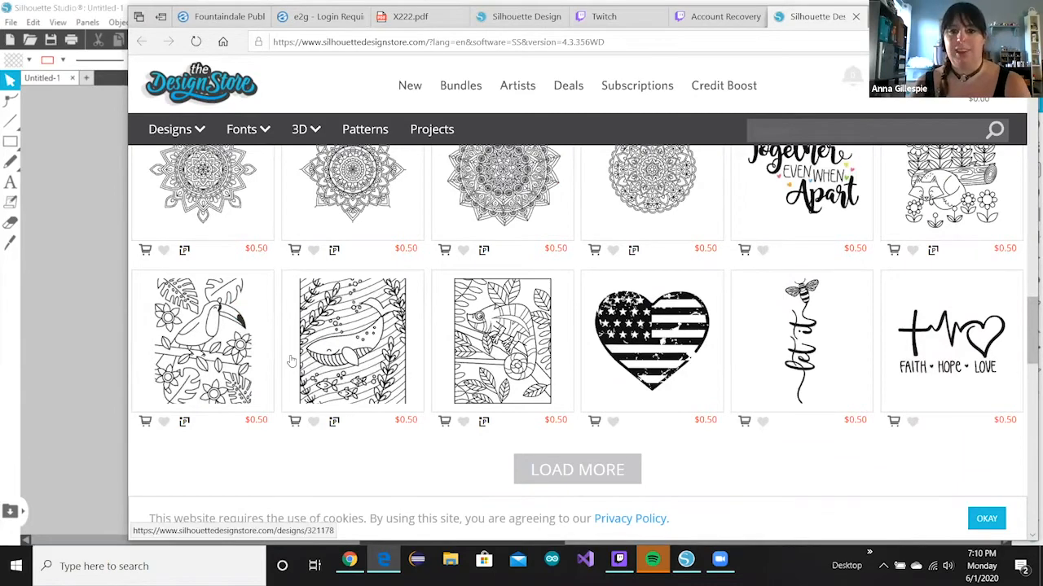
scroll(291, 361, "down", 7)
scroll(300, 359, "up", 2)
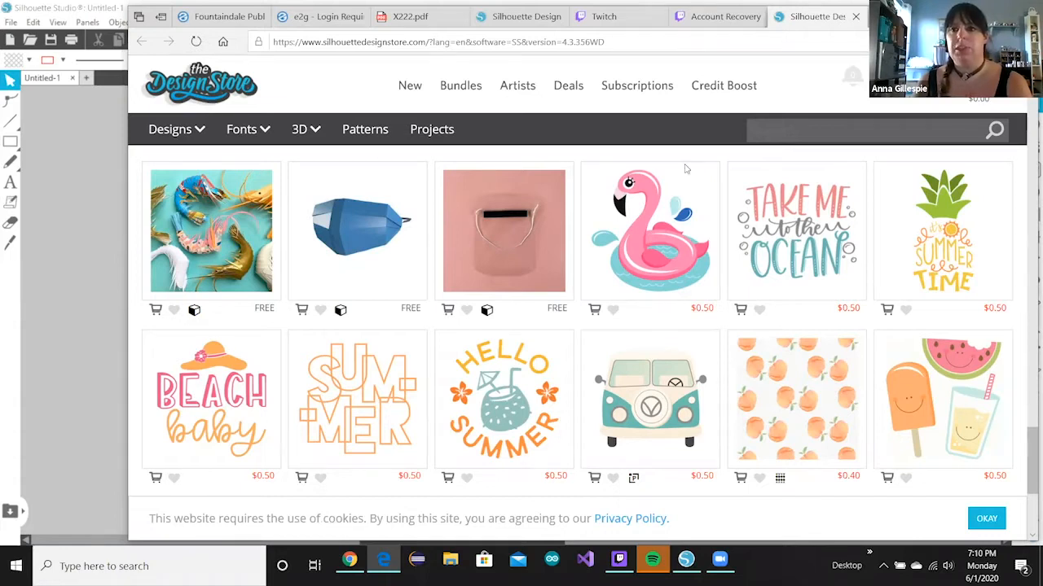
- Close the store browser with all its tabs and return to Silhouette Studio
key("alt+Tab")
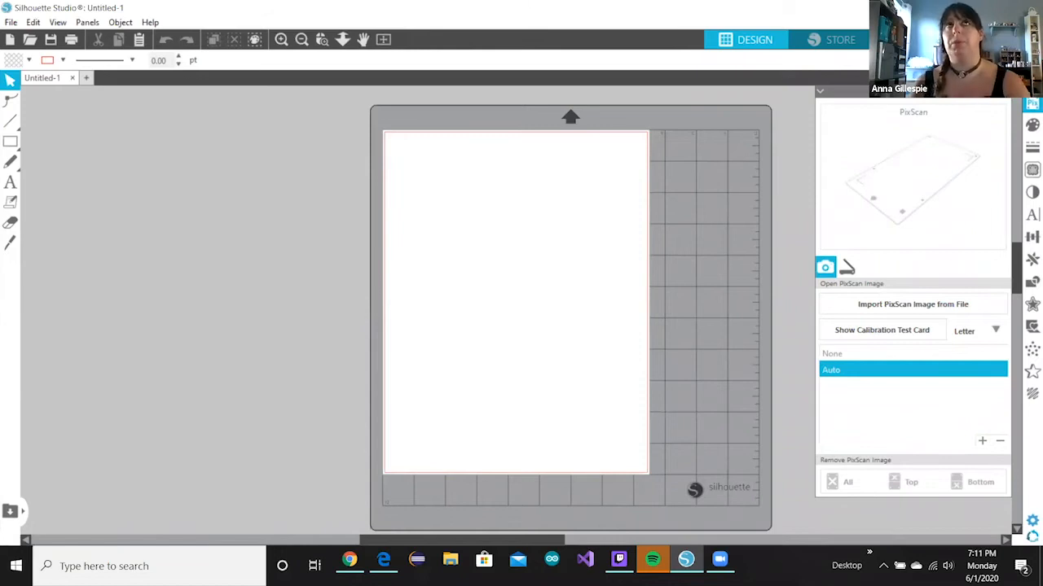
left_click(833, 47)
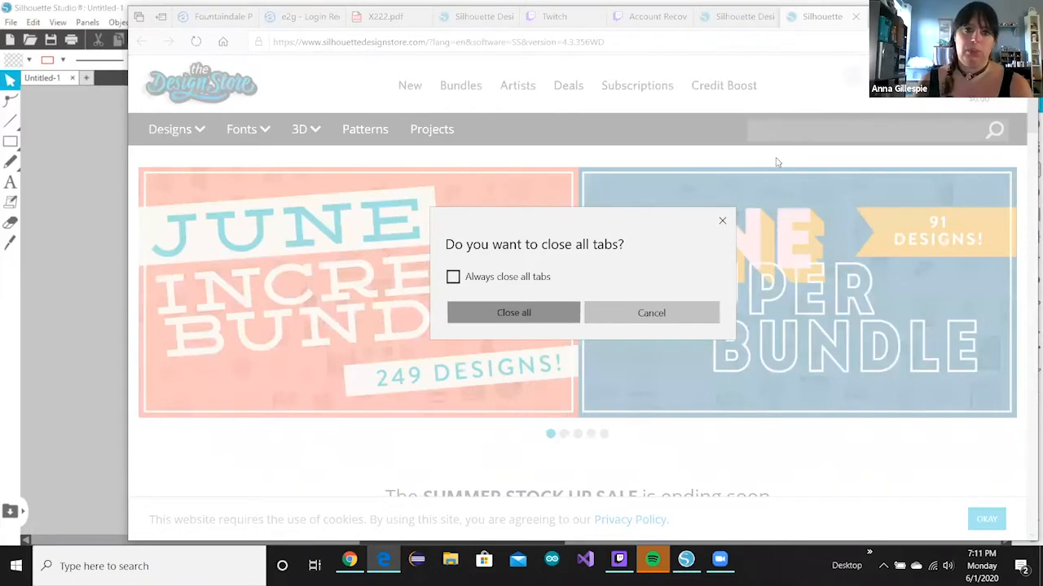
key("Return")
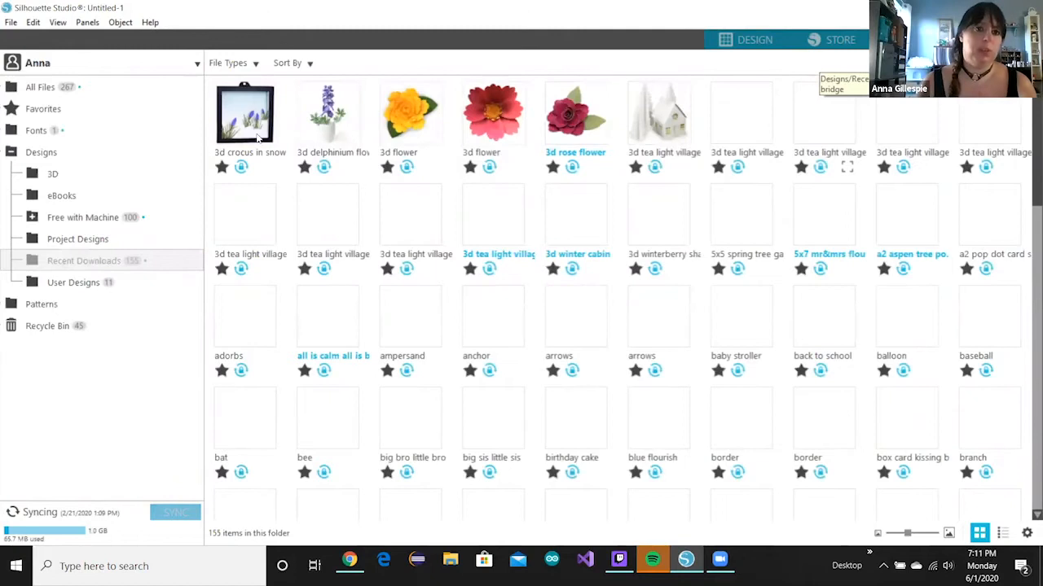
- Choose Add User from the library account menu to start adding a second account
left_click(196, 65)
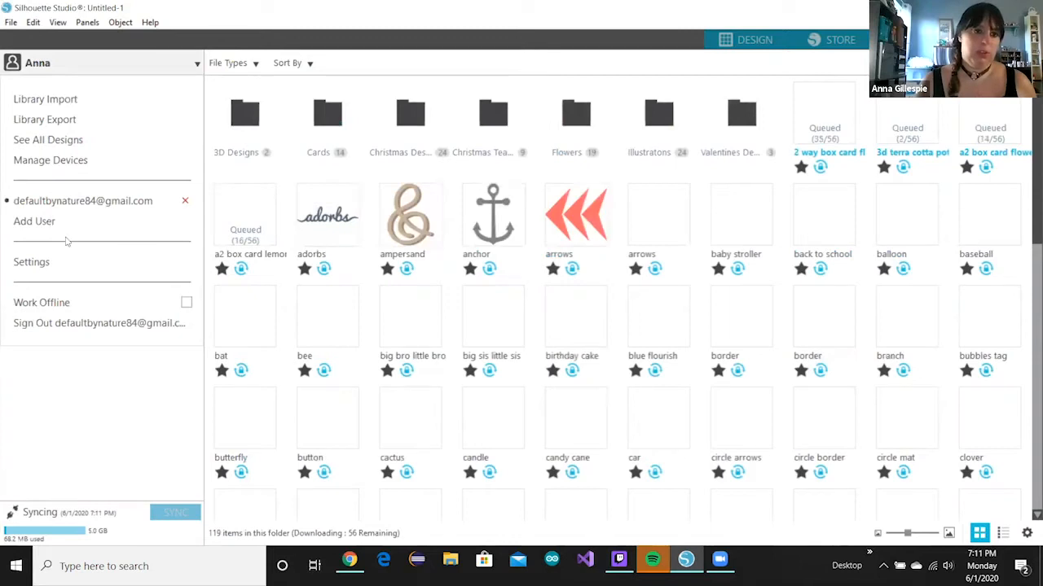
left_click(51, 226)
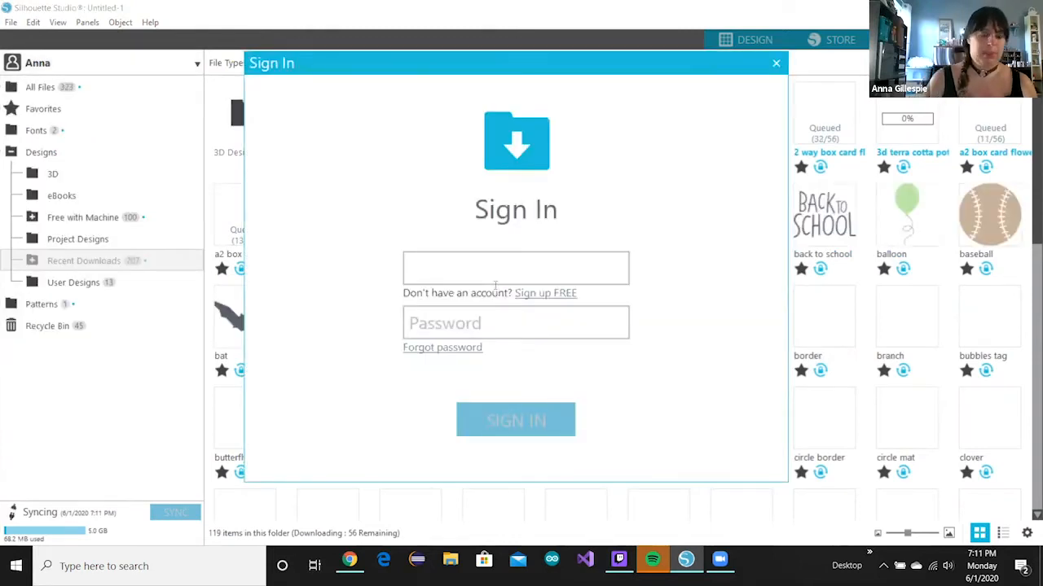
left_click(495, 281)
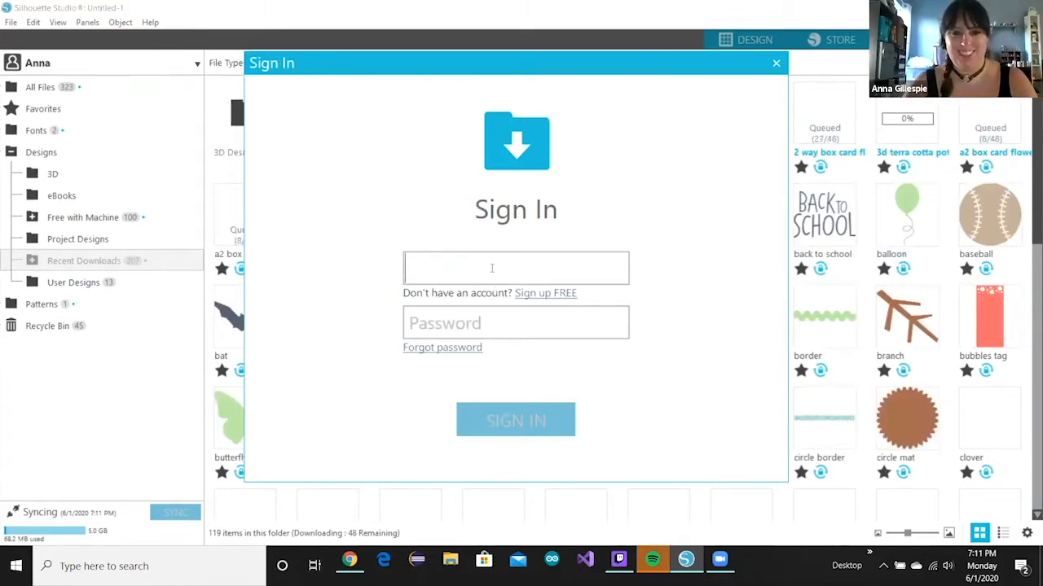
- Enter the second account's e-mail address and password and sign in
left_click(491, 271)
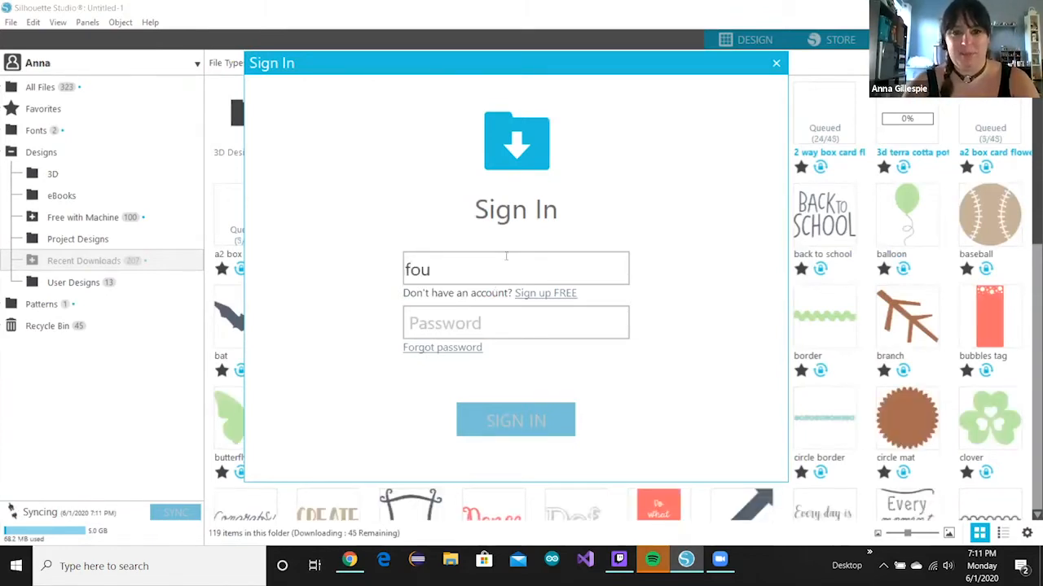
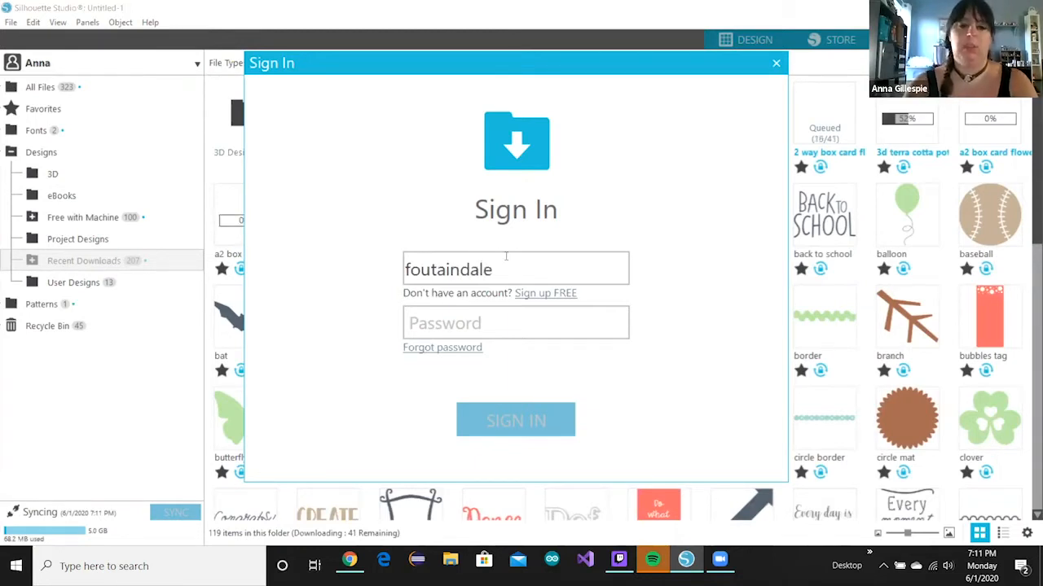
key("BackSpace")
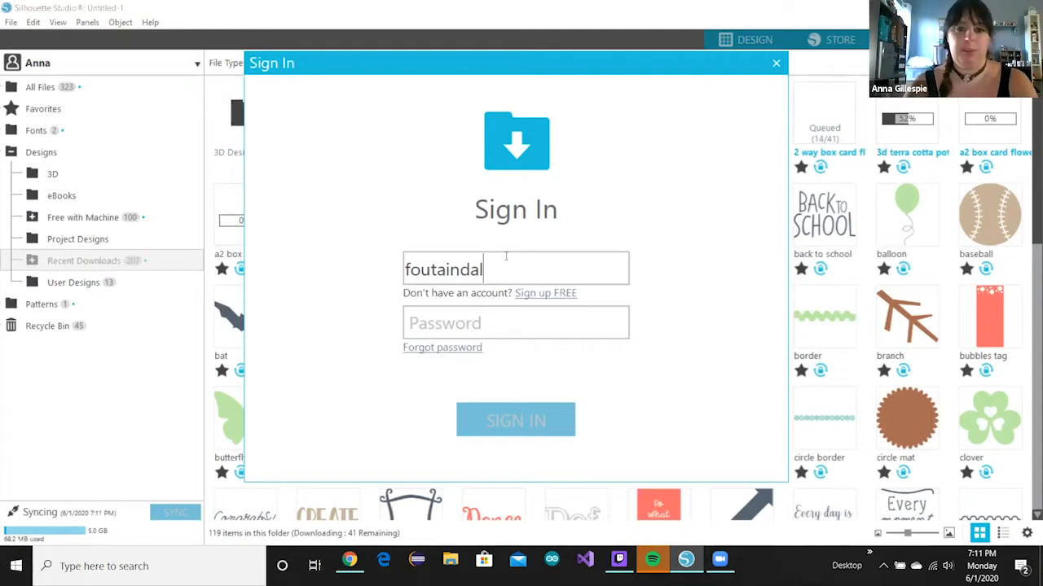
key("ctrl+a")
key("BackSpace")
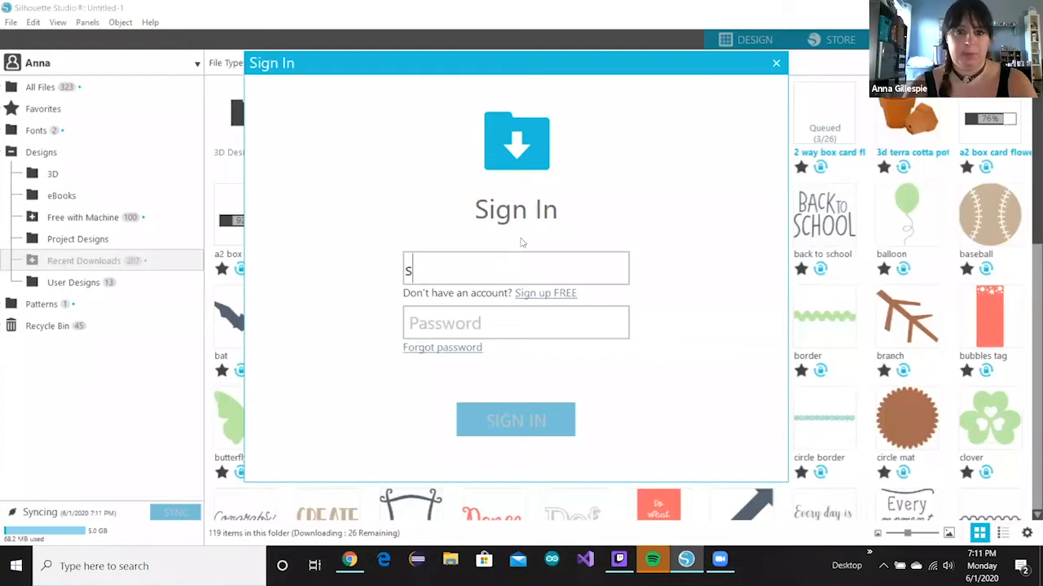
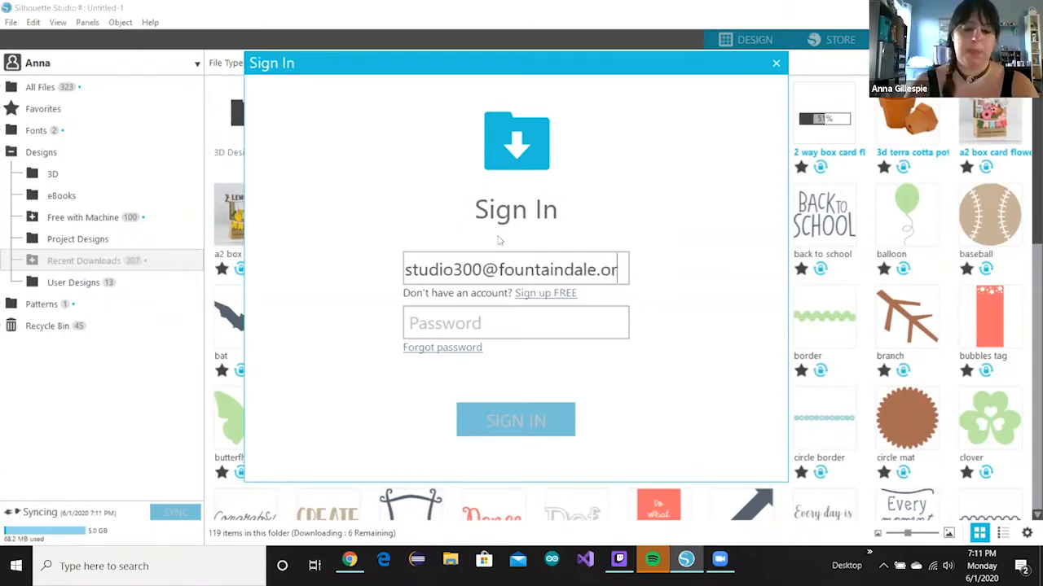
key("Tab")
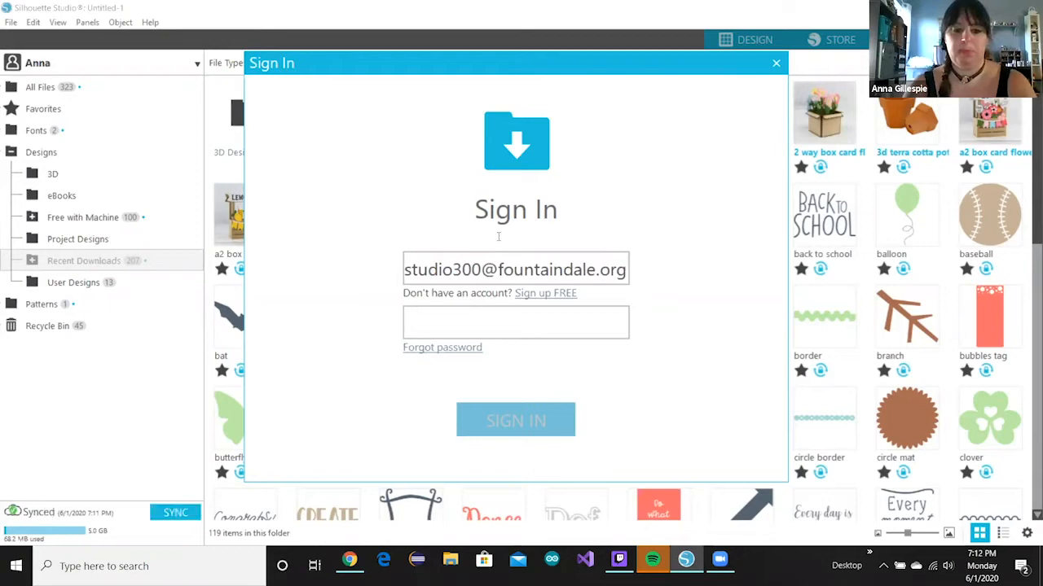
key("Return")
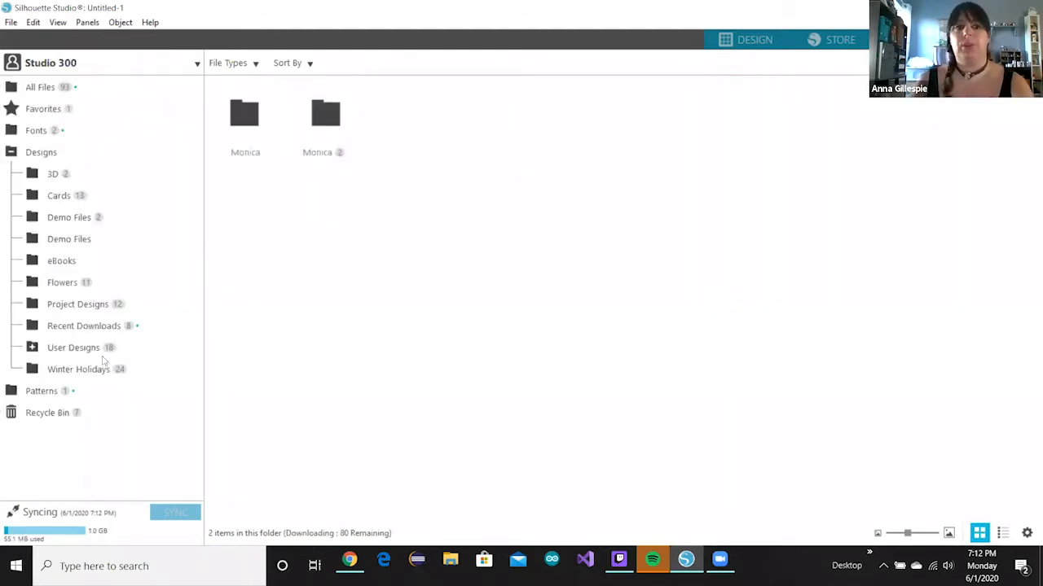
- Look through the Demo Files, Flowers and Cards folders, then show Winter Holidays' 24 designs
left_click(52, 218)
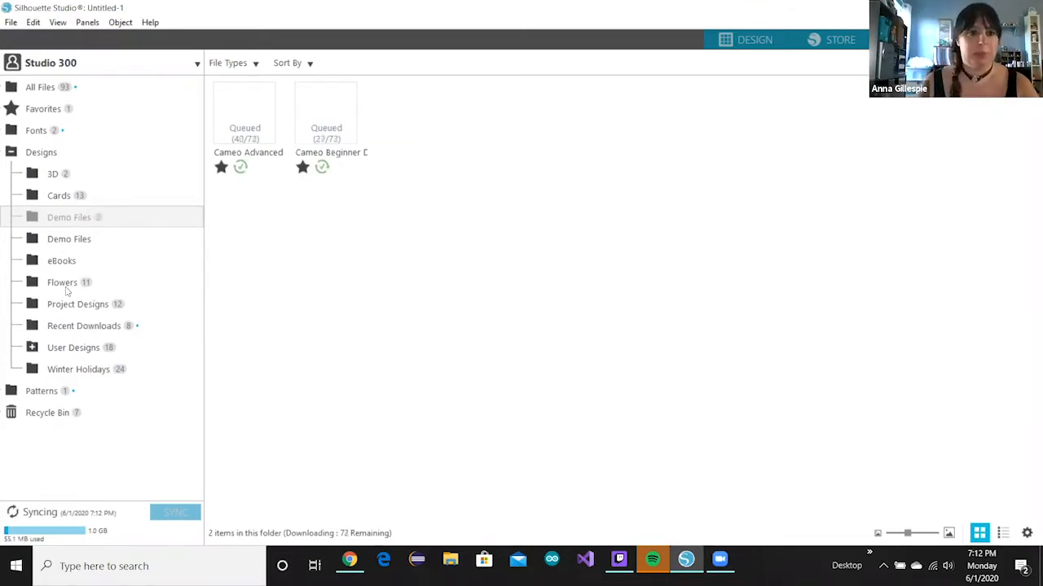
left_click(67, 285)
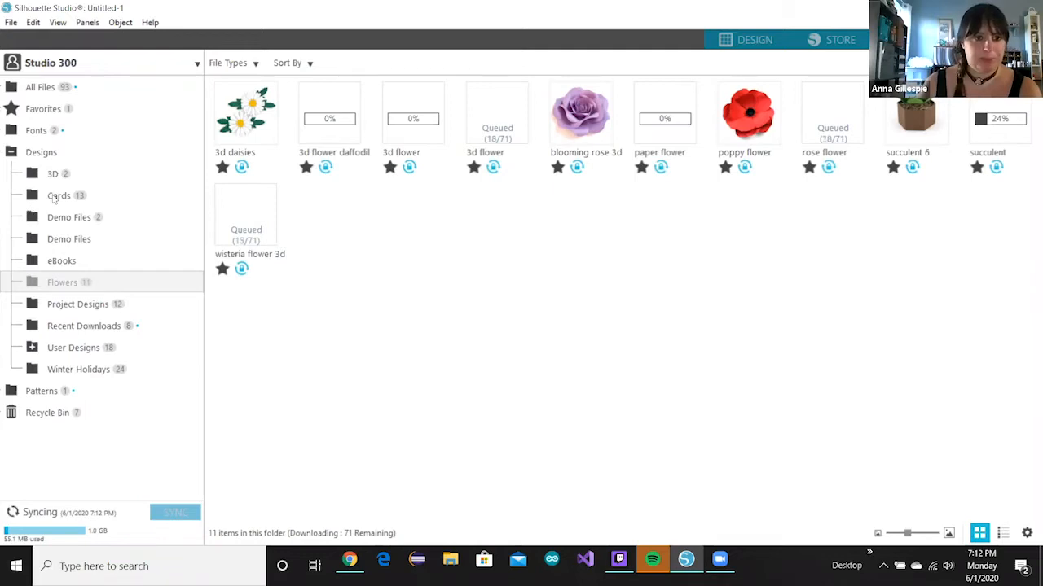
left_click(58, 195)
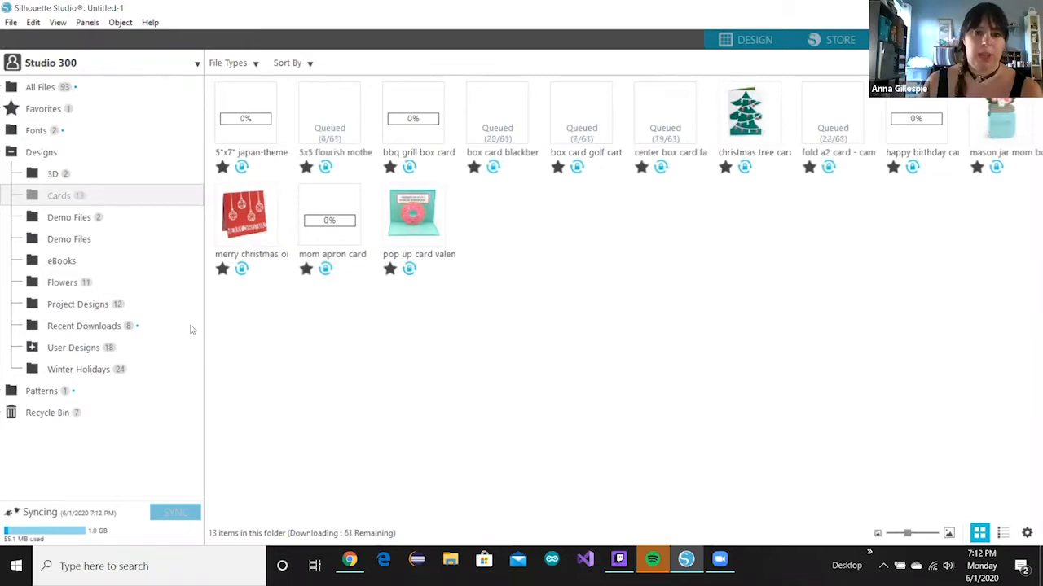
left_click(106, 369)
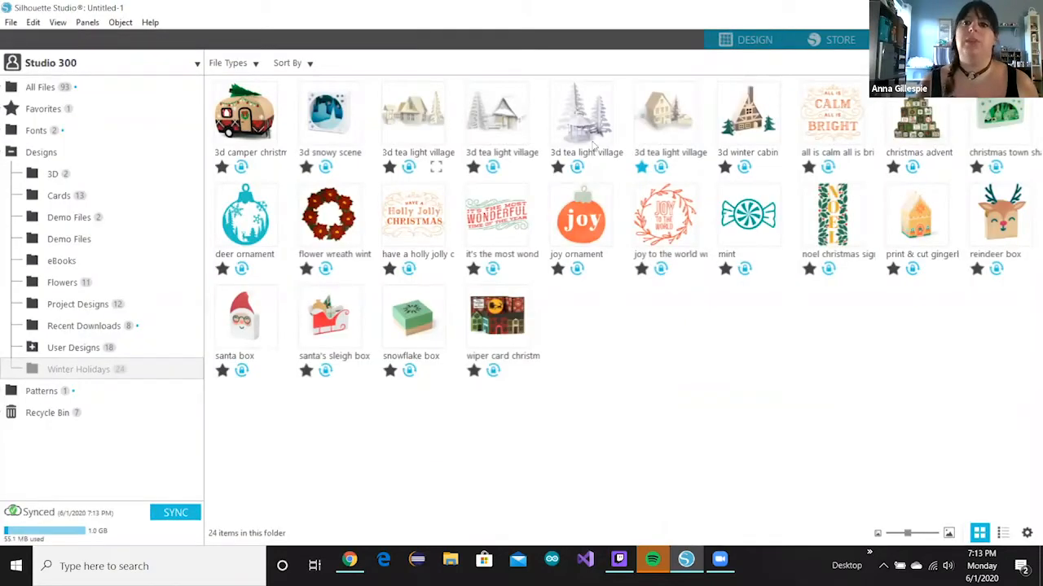
- Open the 3d winter cabin design, drag all its cabin and tree pieces off the mat, and show Page Setup
double_click(750, 119)
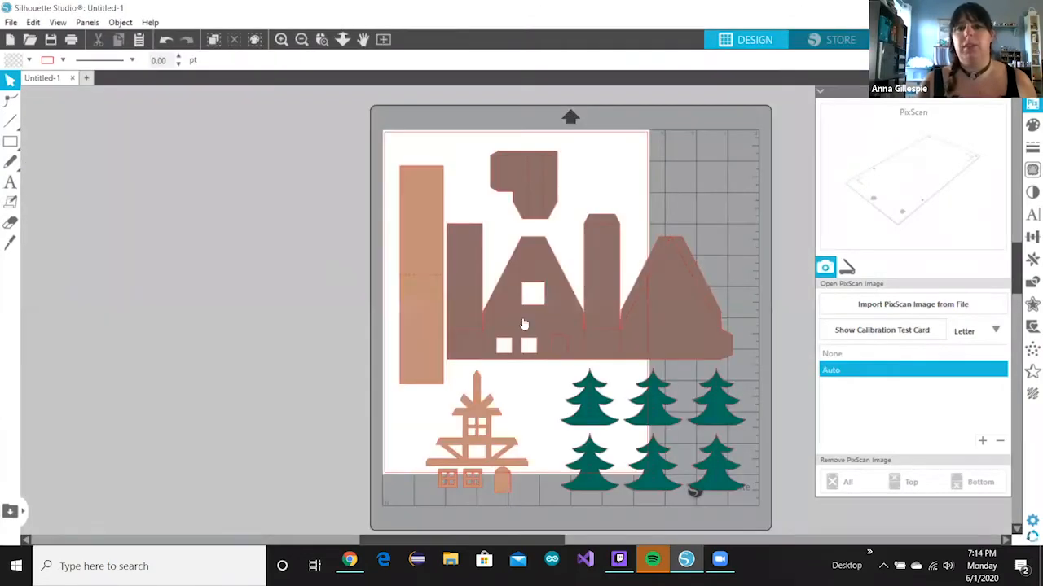
left_click_drag(523, 324, 289, 269)
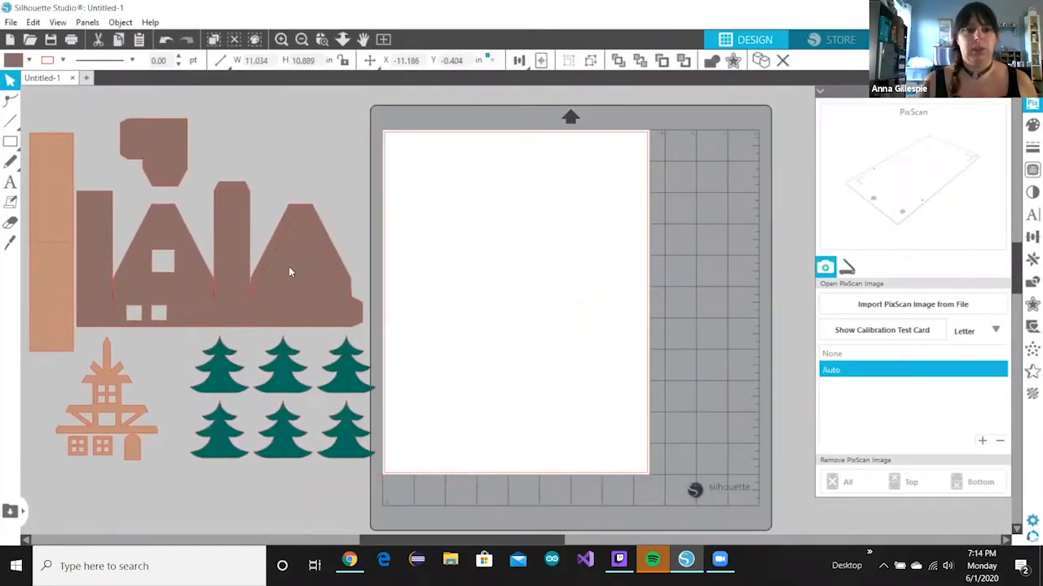
left_click(255, 231)
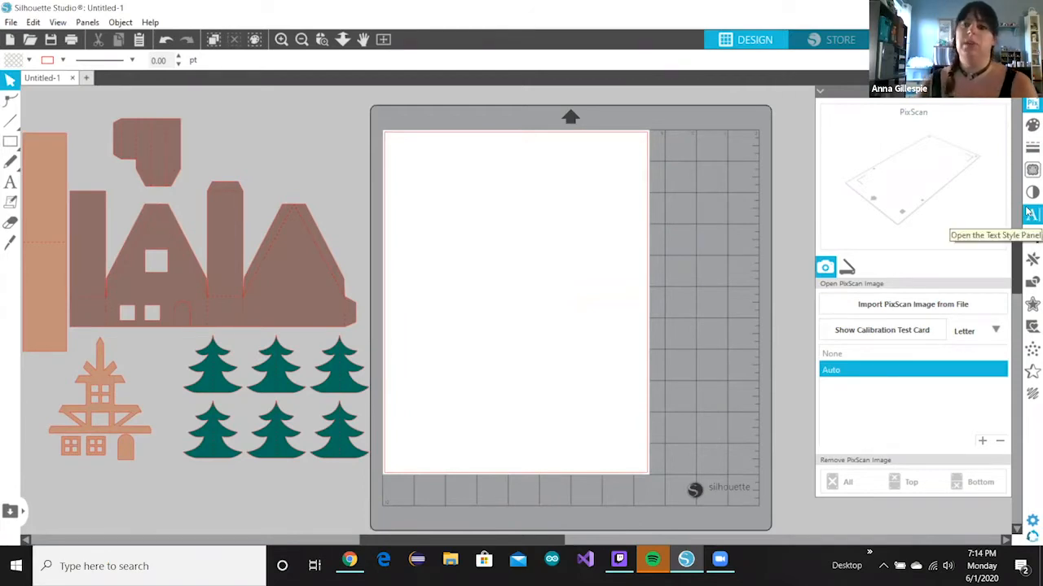
left_click(1031, 125)
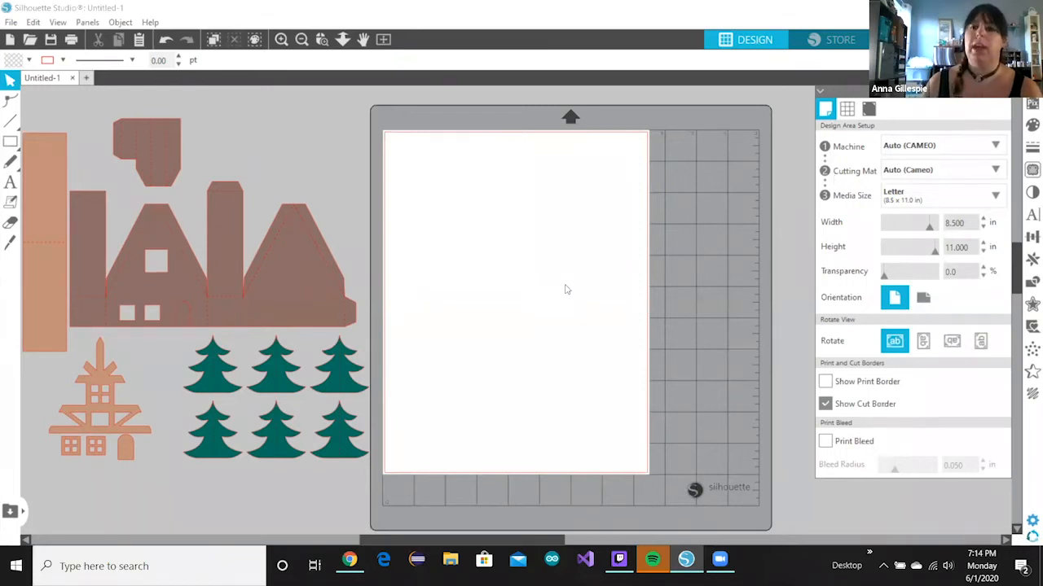
- Change the media size from Letter to 12x12 in and check the cutting mat choices
left_click(899, 192)
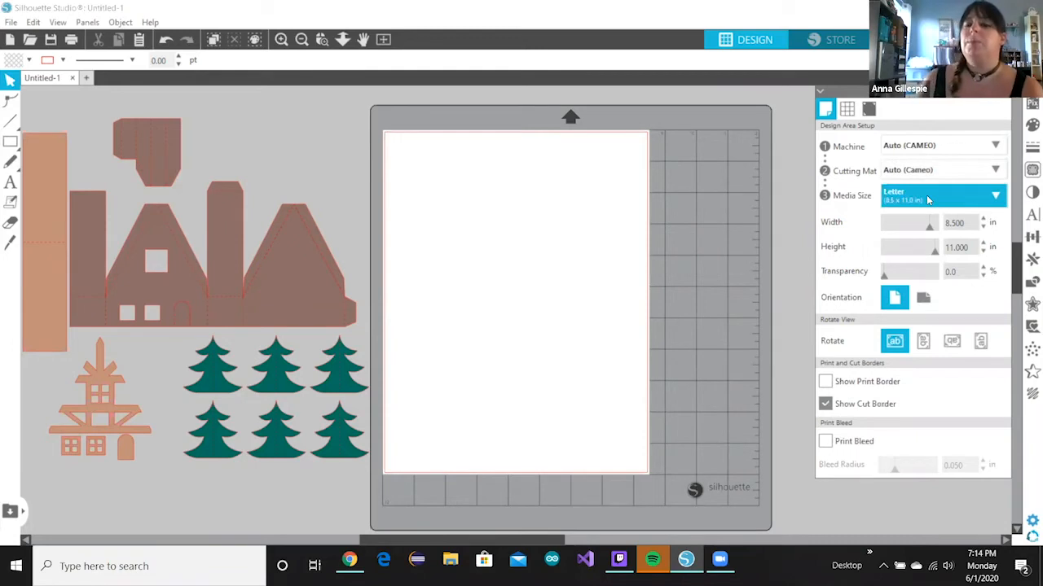
left_click(928, 198)
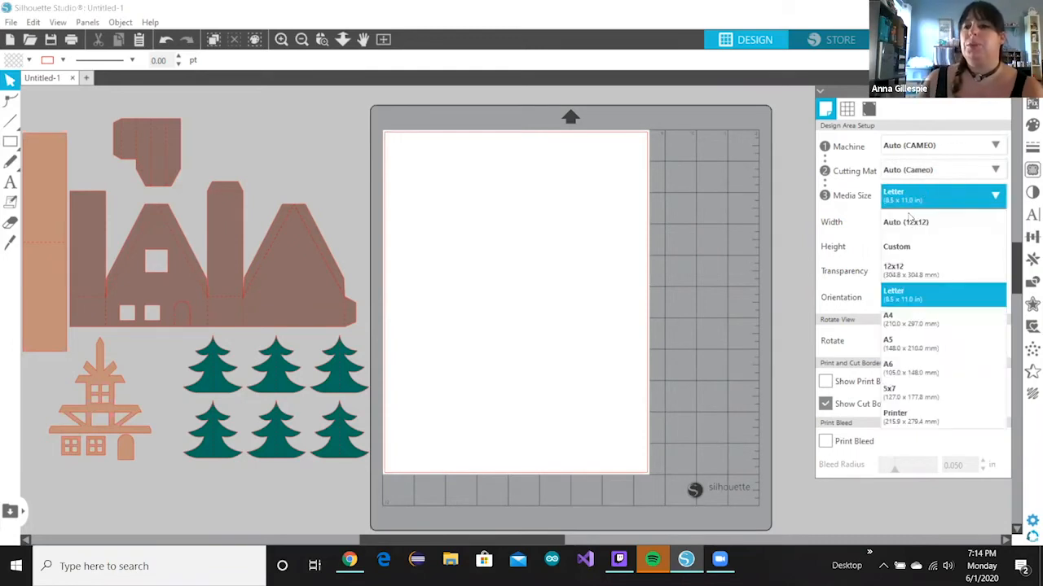
left_click(936, 266)
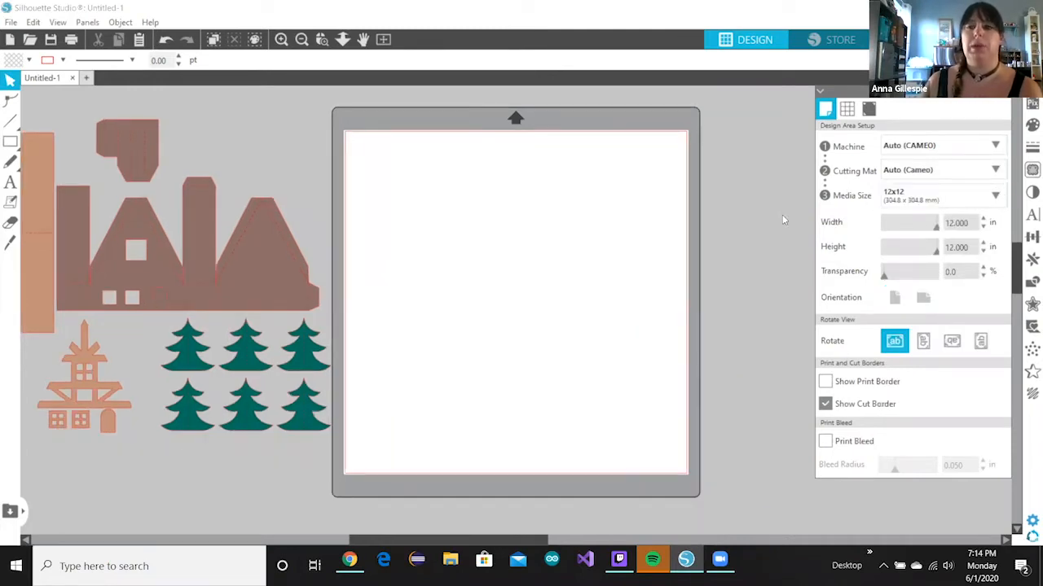
left_click(925, 169)
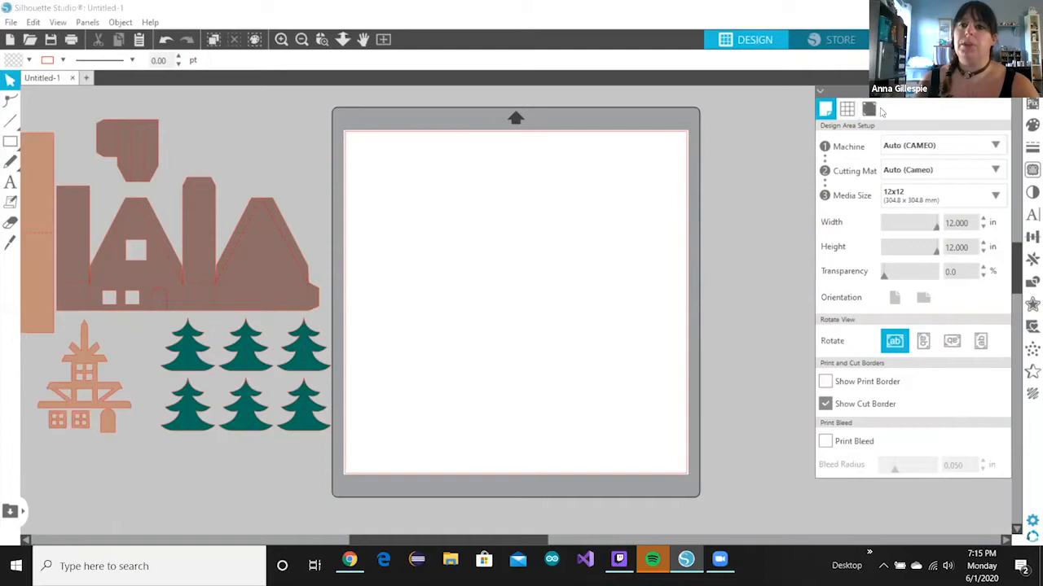
left_click(871, 110)
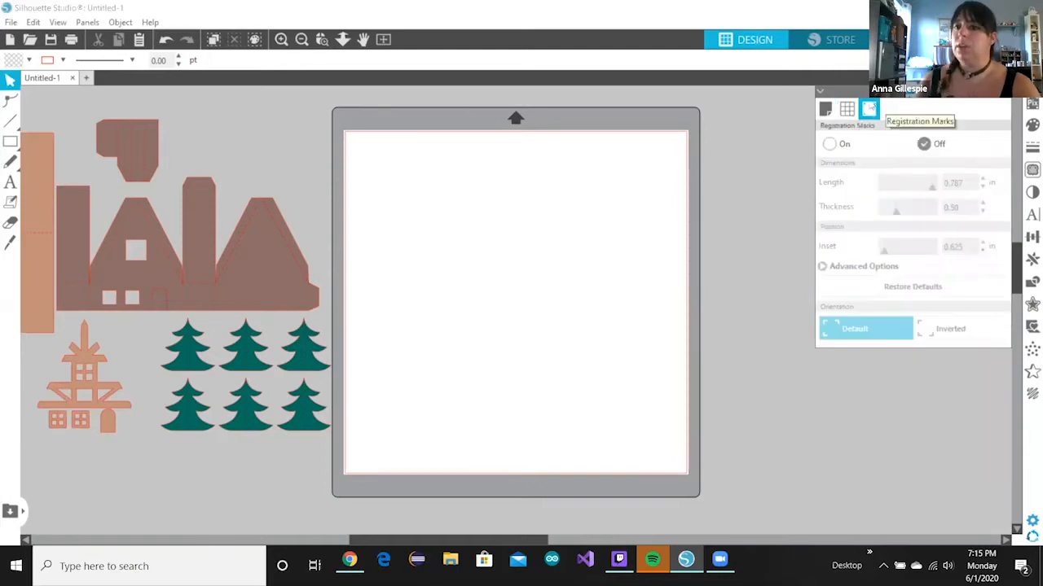
- Turn registration marks on and set the media size back to Letter, 8.5 × 11 in
left_click(830, 145)
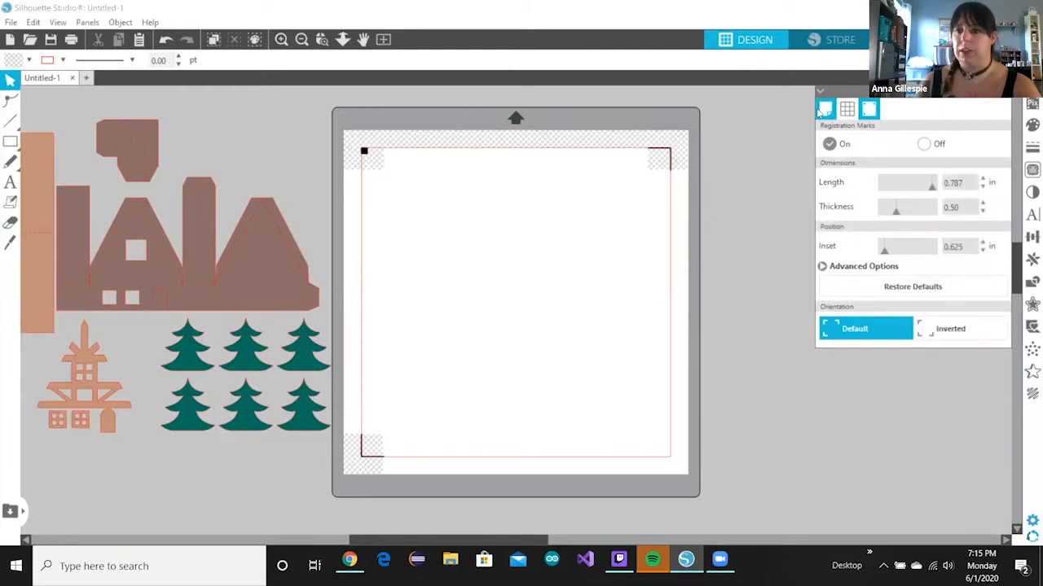
left_click(824, 110)
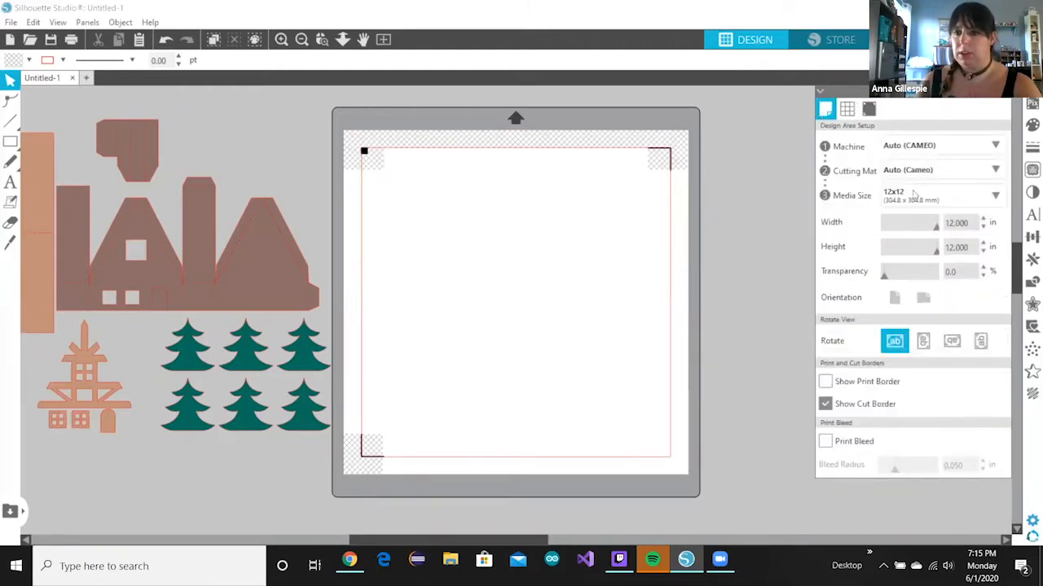
left_click(914, 194)
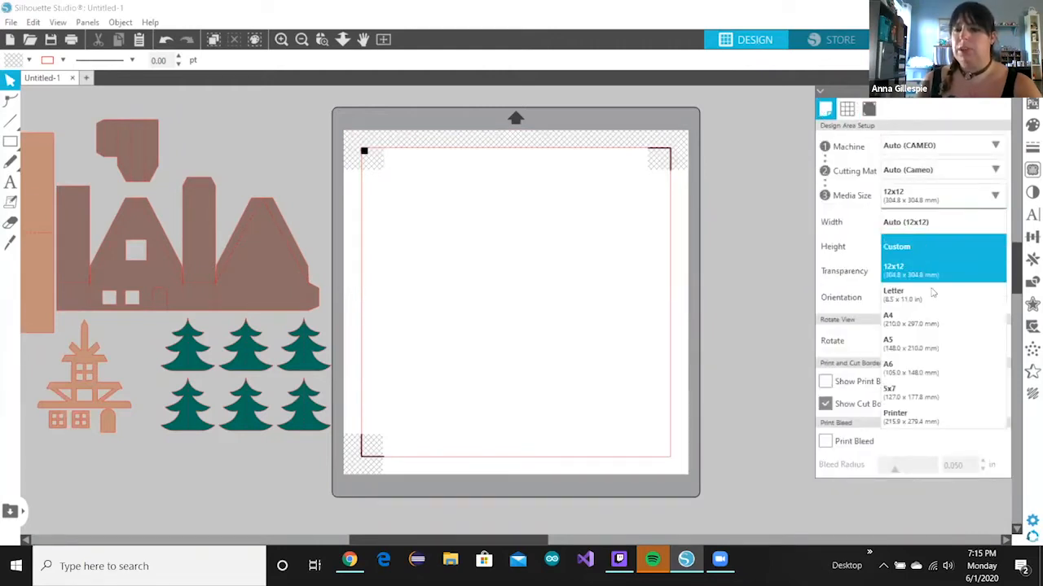
left_click(929, 293)
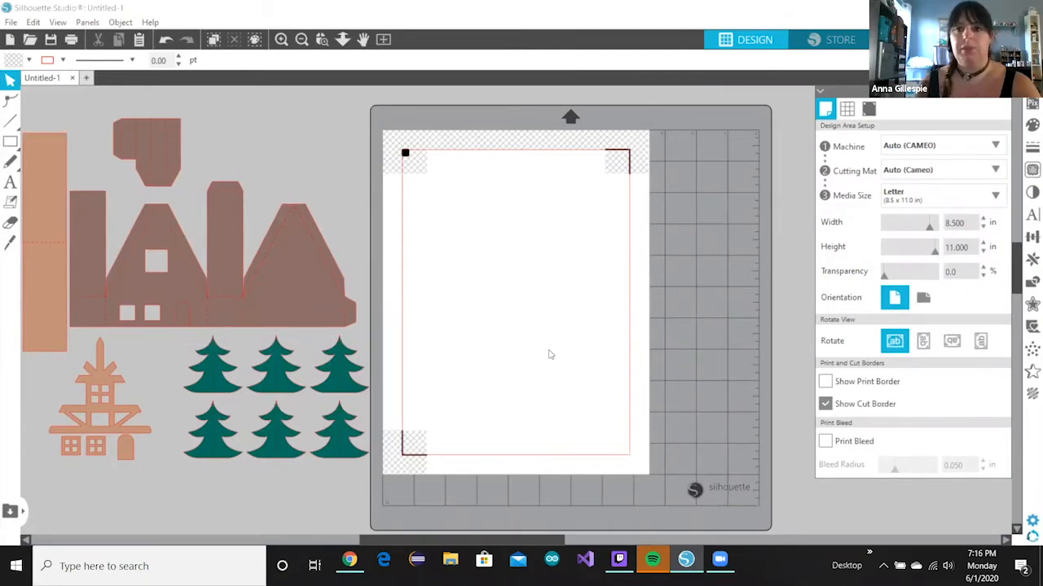
left_click(869, 109)
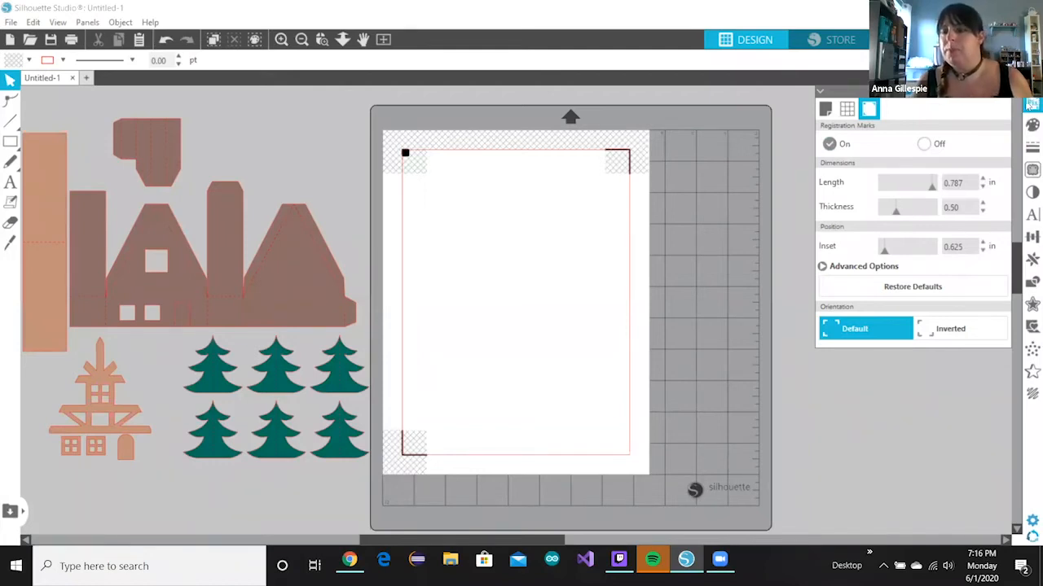
- Review the PixScan, fill colour and line style settings, keeping a solid line, then leave Trace settings open
left_click(1031, 105)
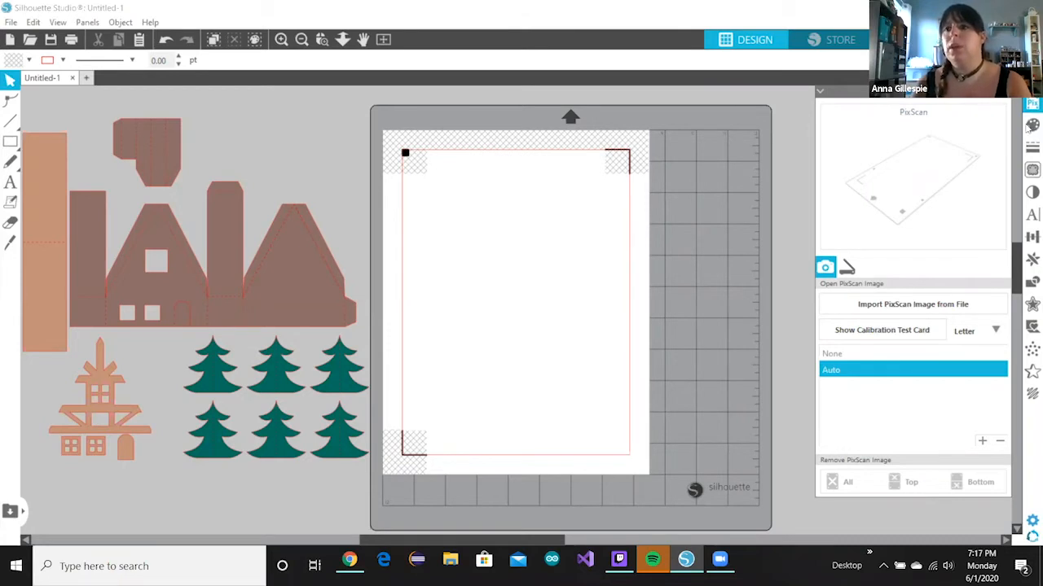
left_click(1032, 125)
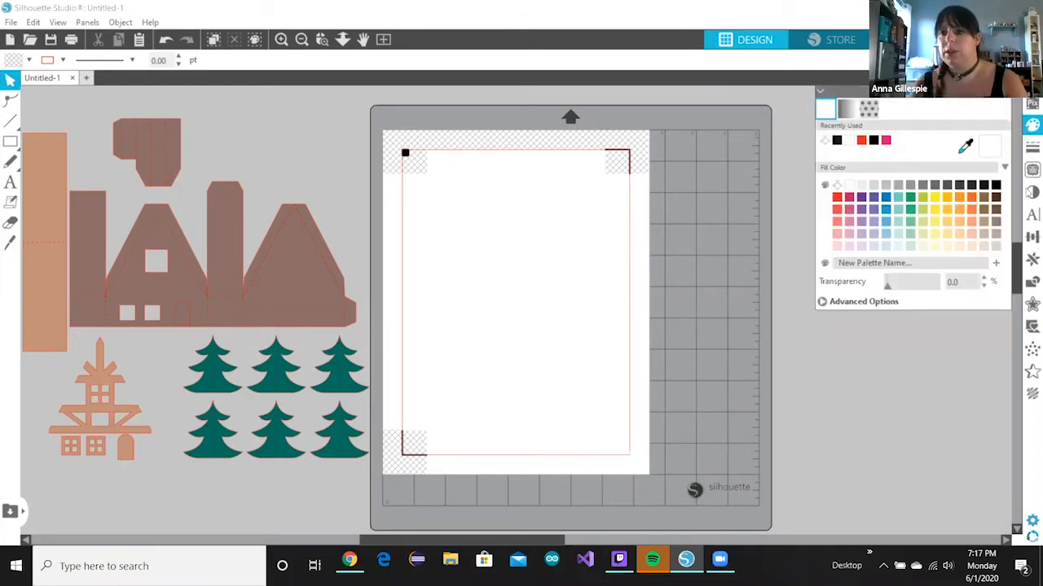
left_click(1032, 148)
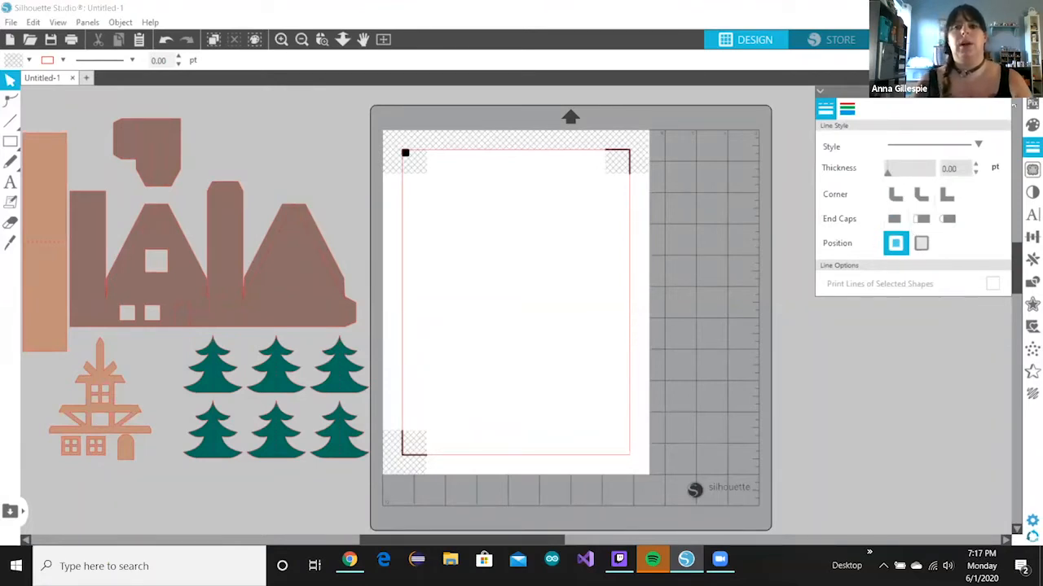
left_click(974, 149)
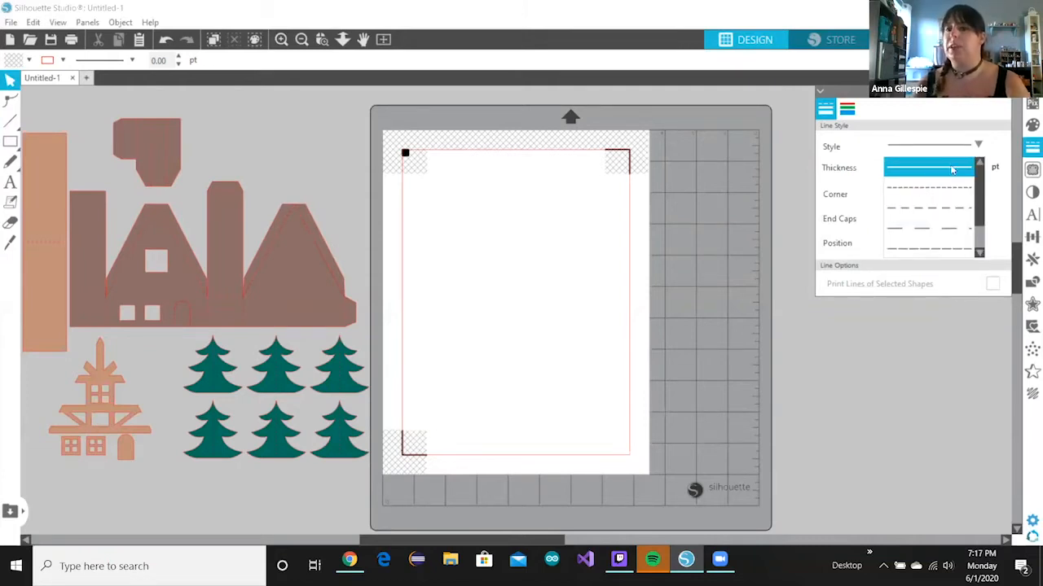
left_click(984, 146)
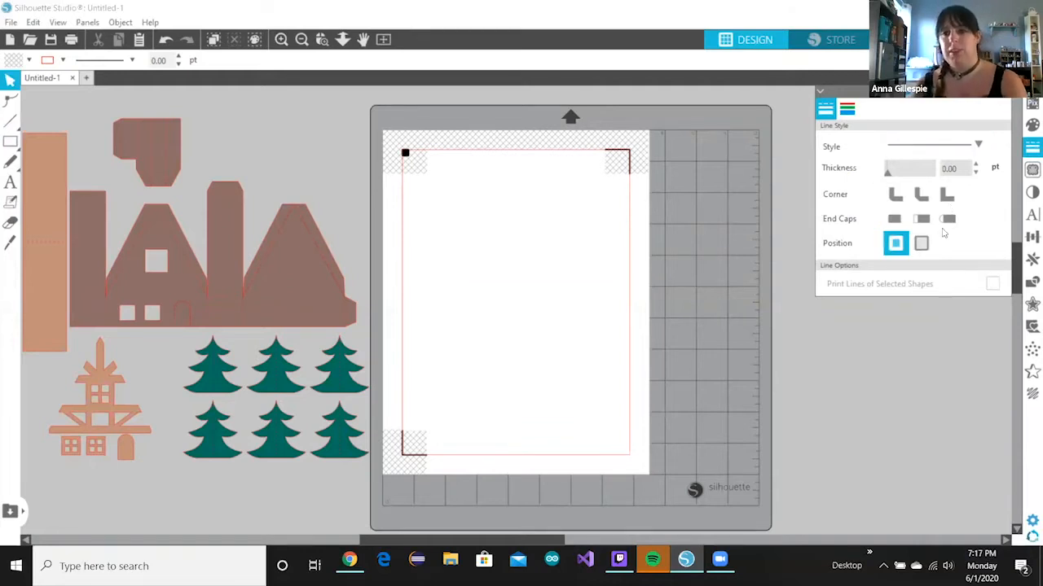
left_click(894, 218)
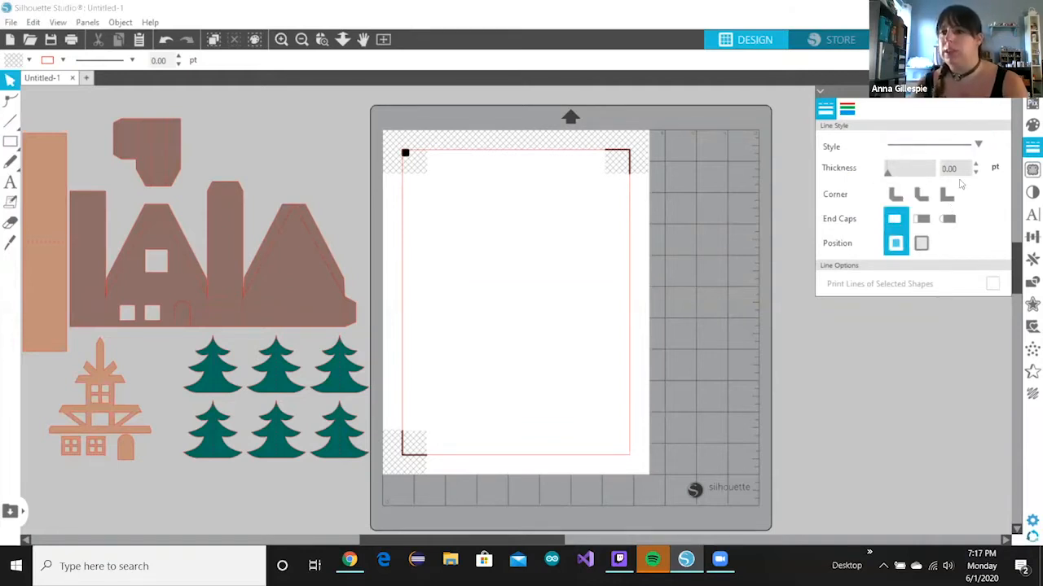
left_click(1031, 169)
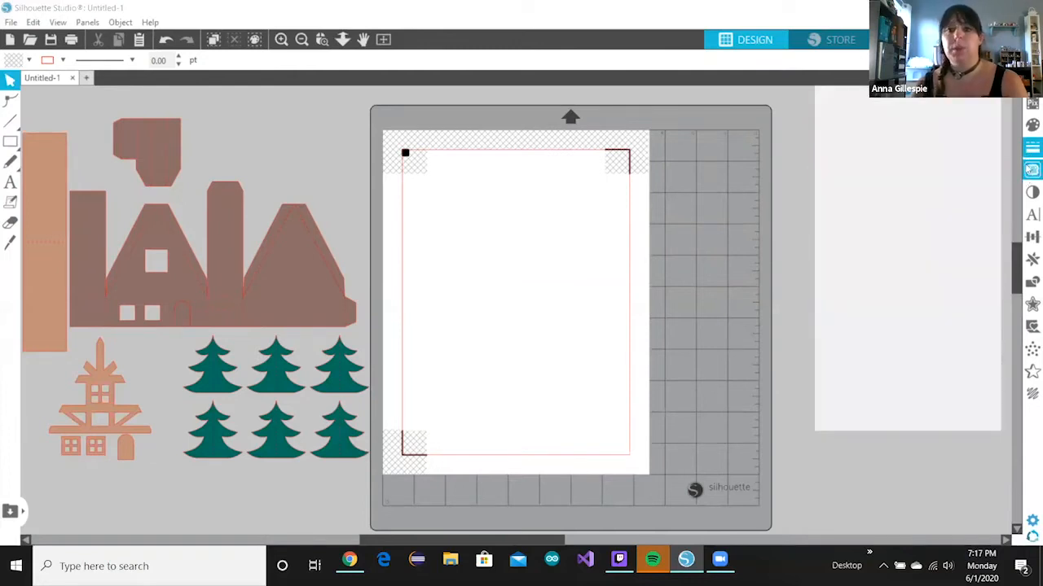
left_click(346, 562)
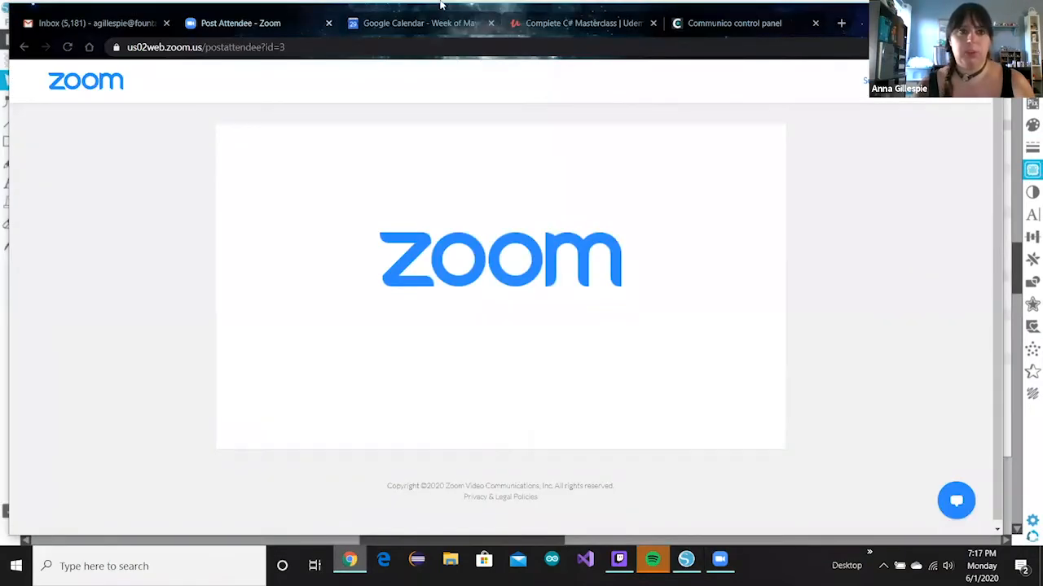
- Search Google Images for pusheen in a new Chrome tab
left_click(840, 24)
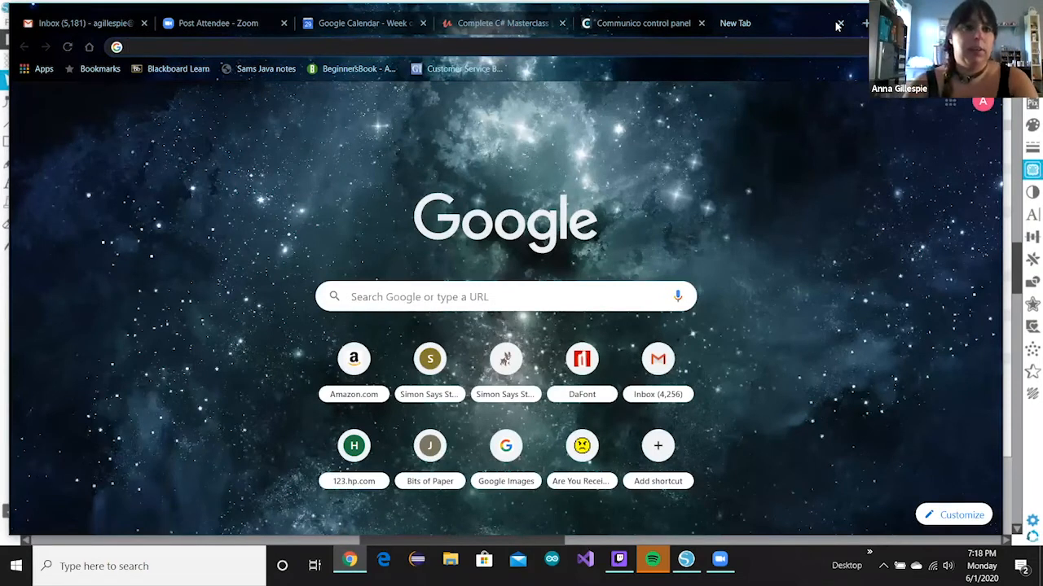
type("p")
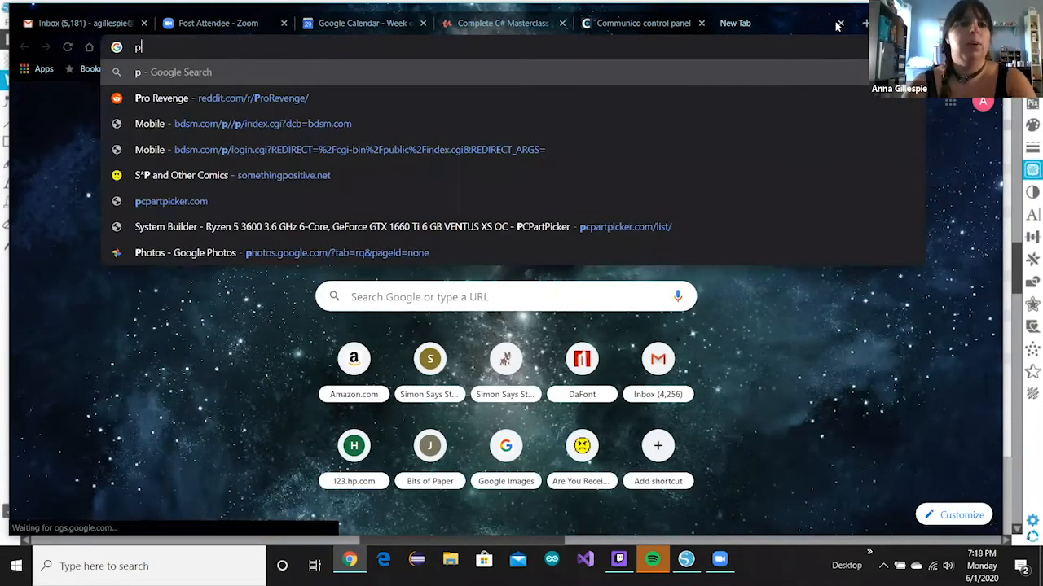
type("usheen")
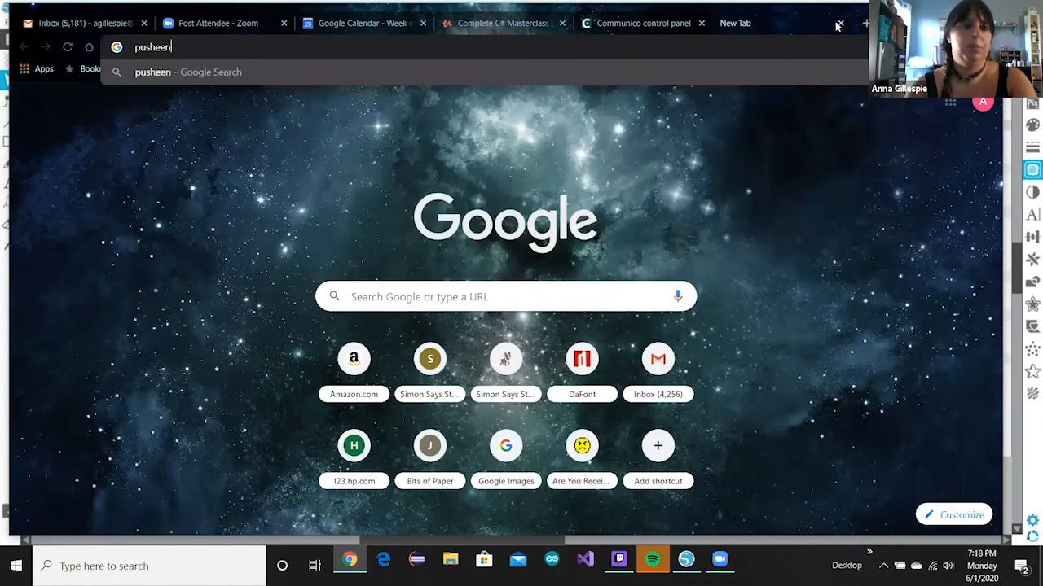
key("Return")
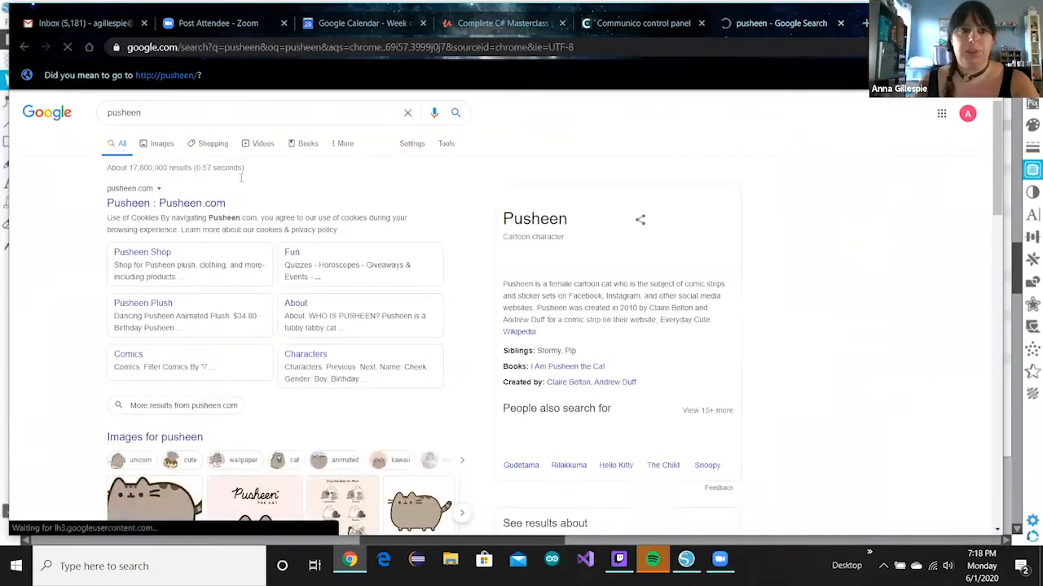
left_click(167, 147)
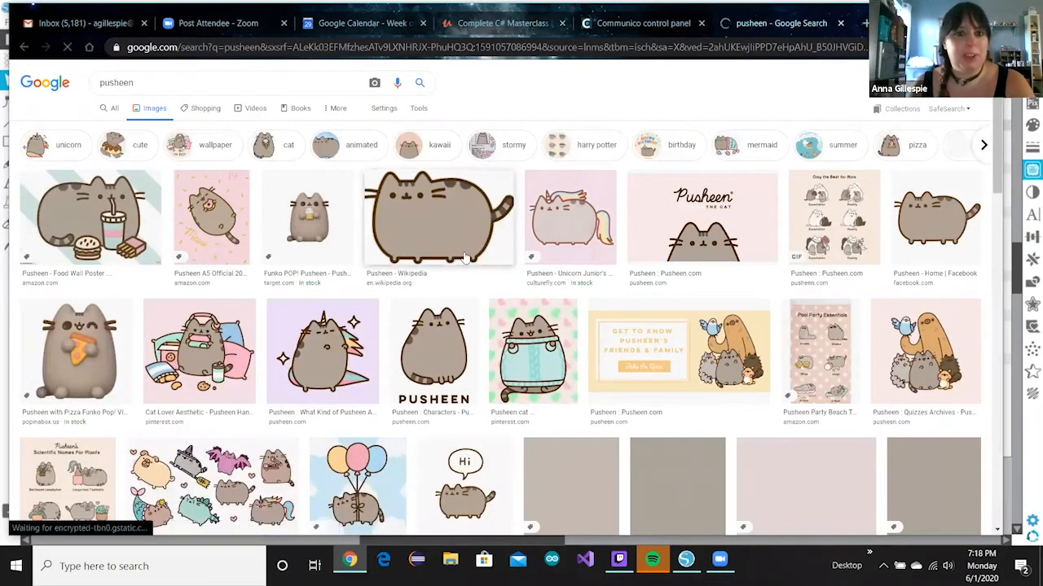
- Save the Pusheen Wikipedia image to the Desktop as the PNG Pusheen_the_Cat
left_click(440, 232)
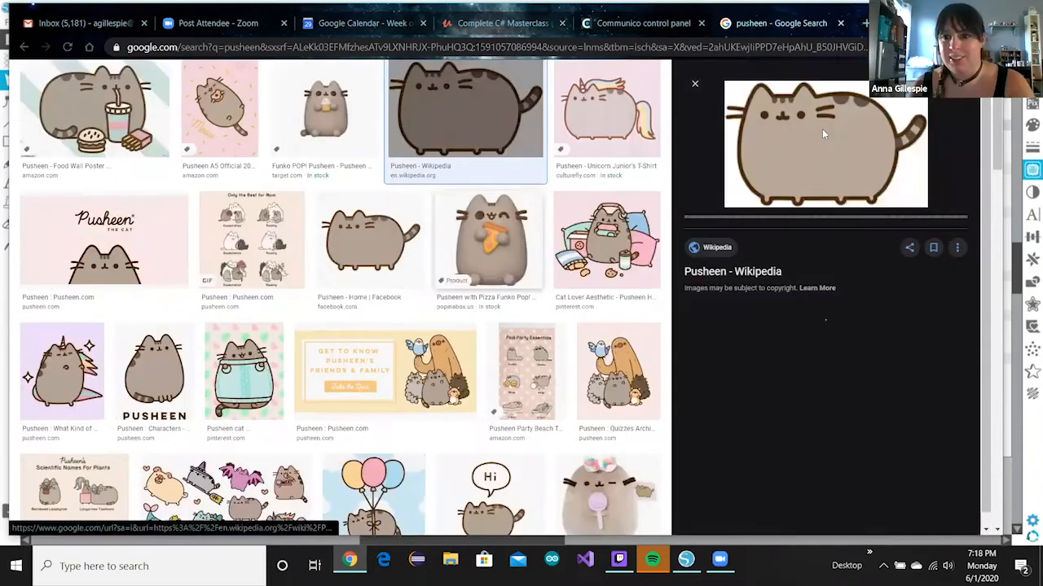
right_click(822, 129)
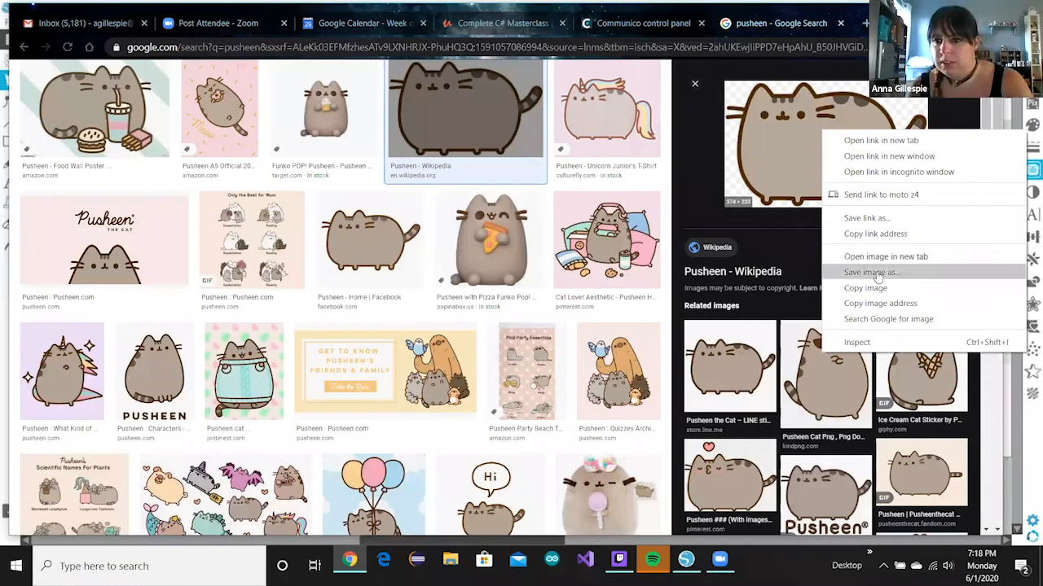
left_click(872, 272)
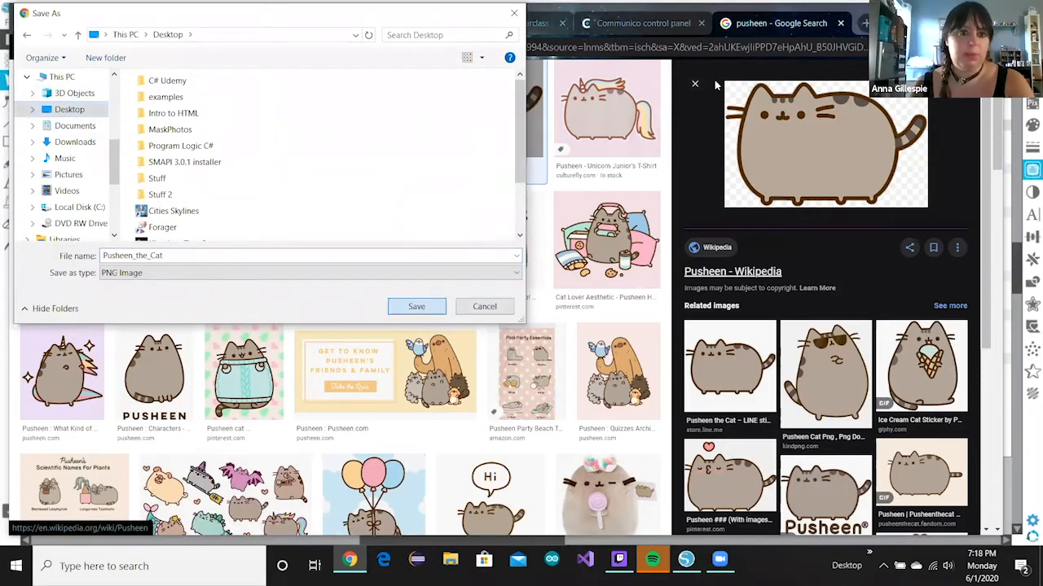
key("Return")
- Drag Pusheen_the_Cat from the desktop onto the Silhouette Studio mat, then maximize the window again
key("alt+Tab")
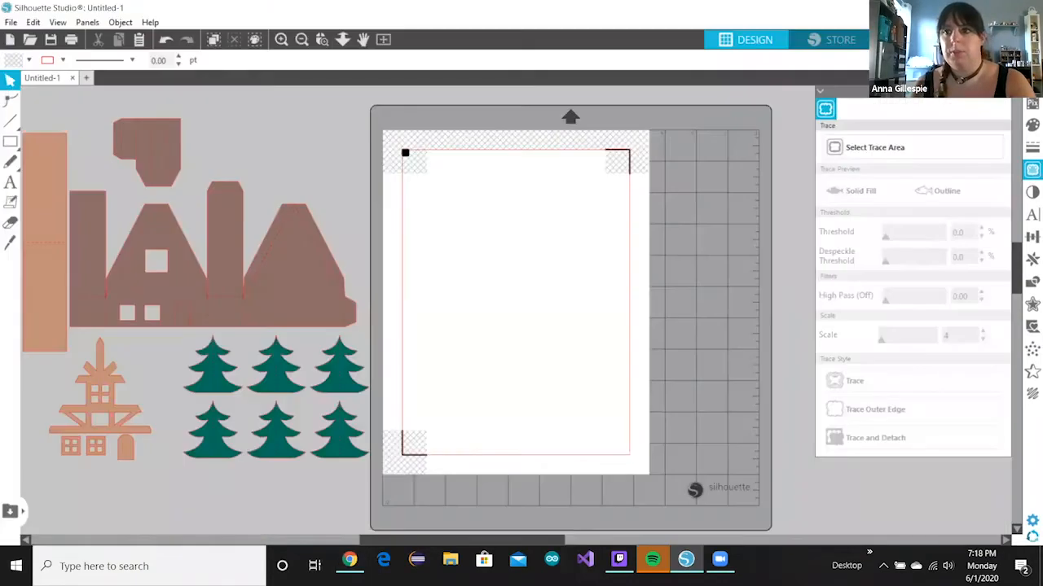
double_click(599, 6)
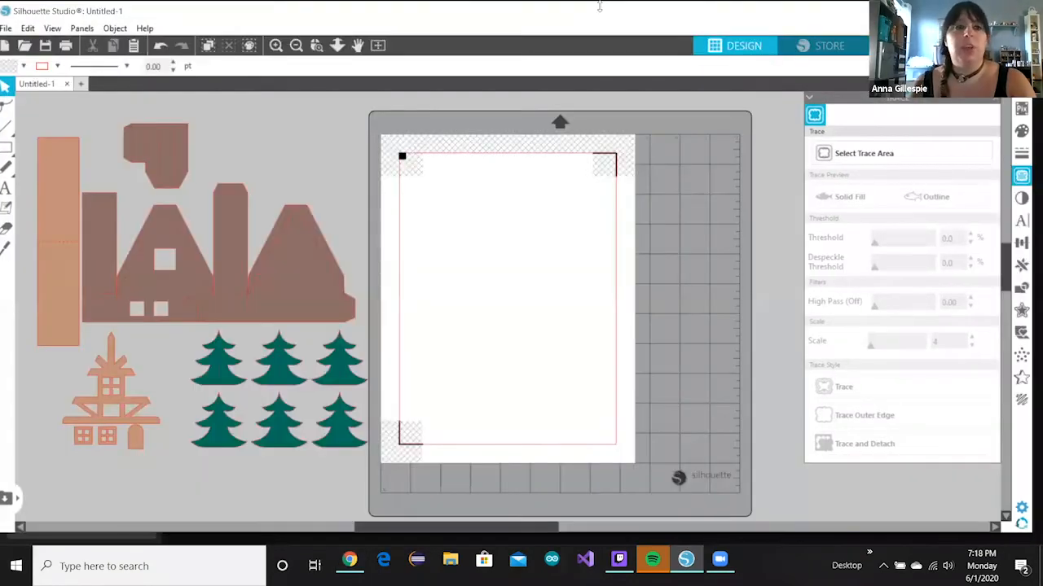
double_click(600, 7)
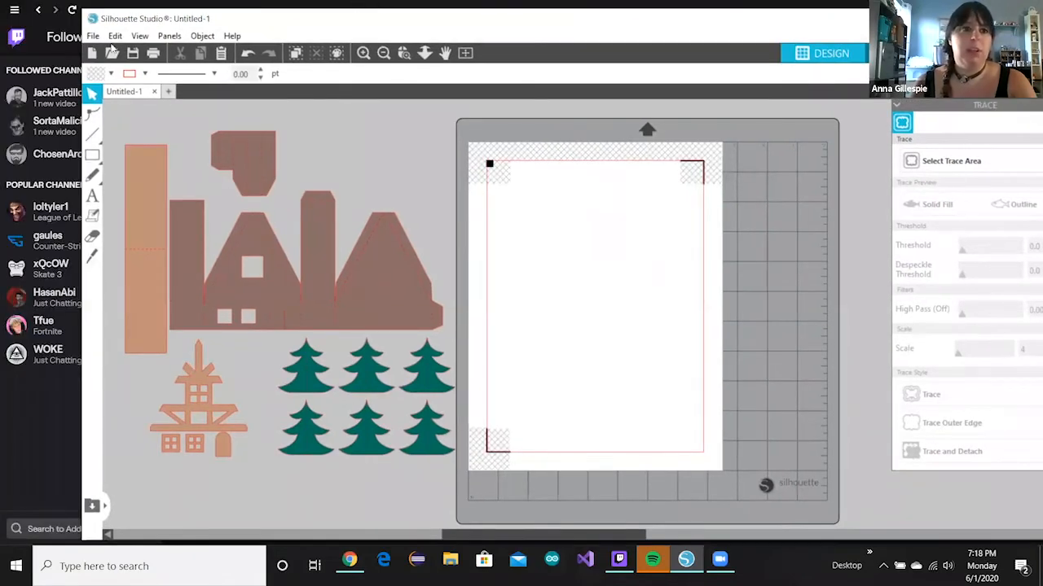
left_click(213, 6)
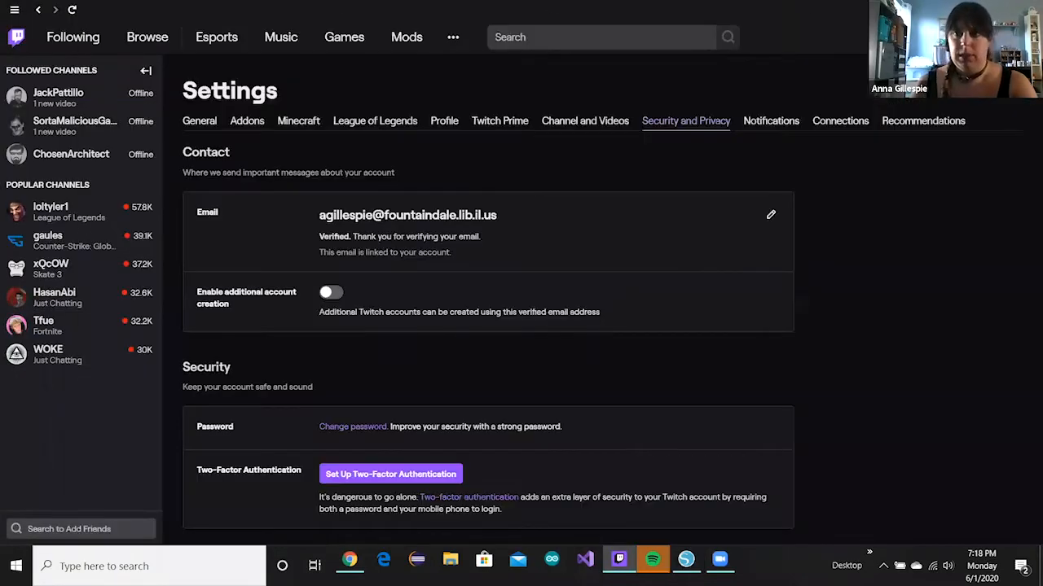
left_click(965, 9)
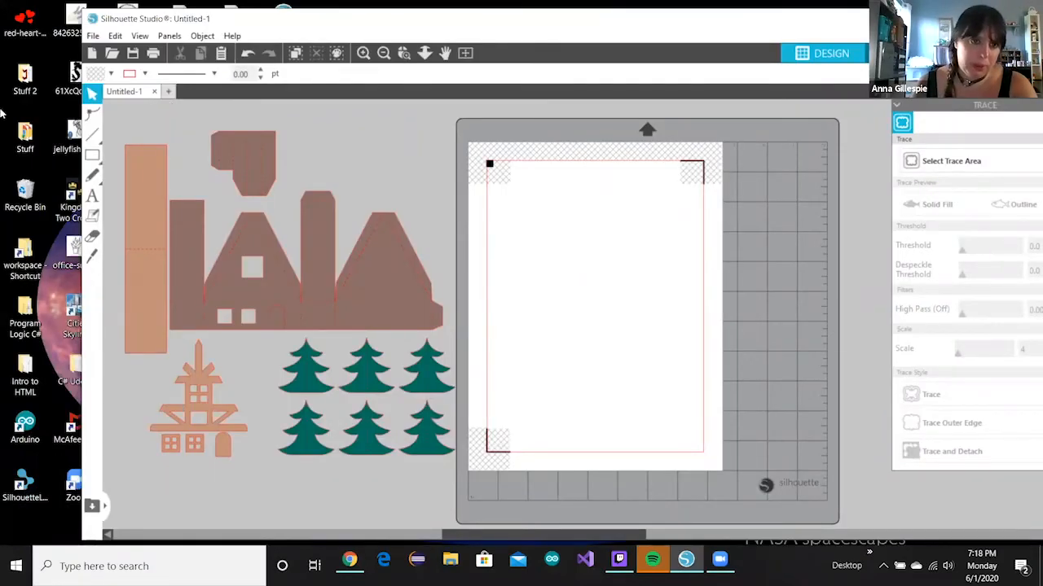
left_click_drag(328, 10, 449, 13)
left_click_drag(727, 227, 685, 251)
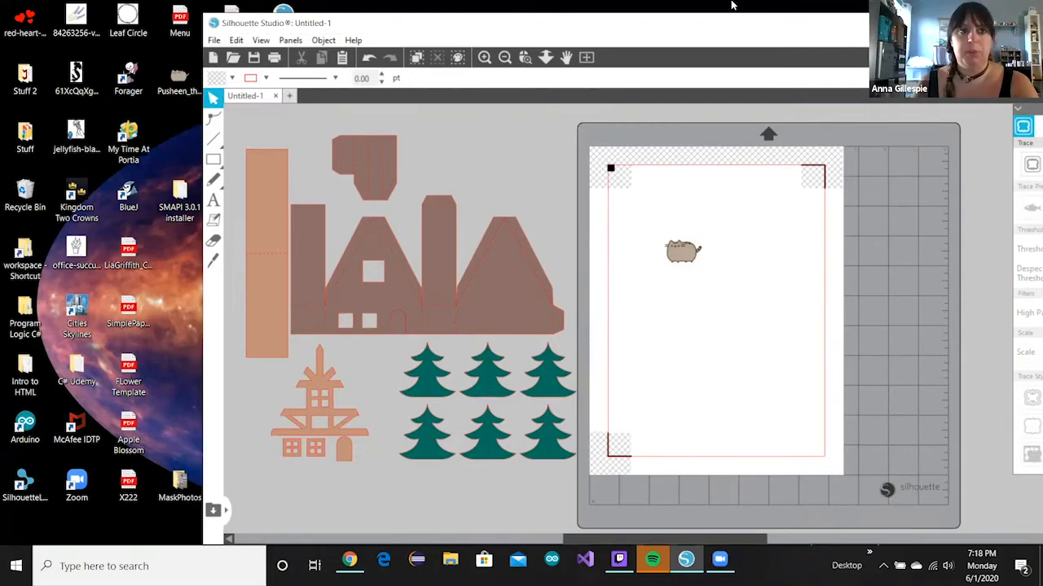
key("super+Up")
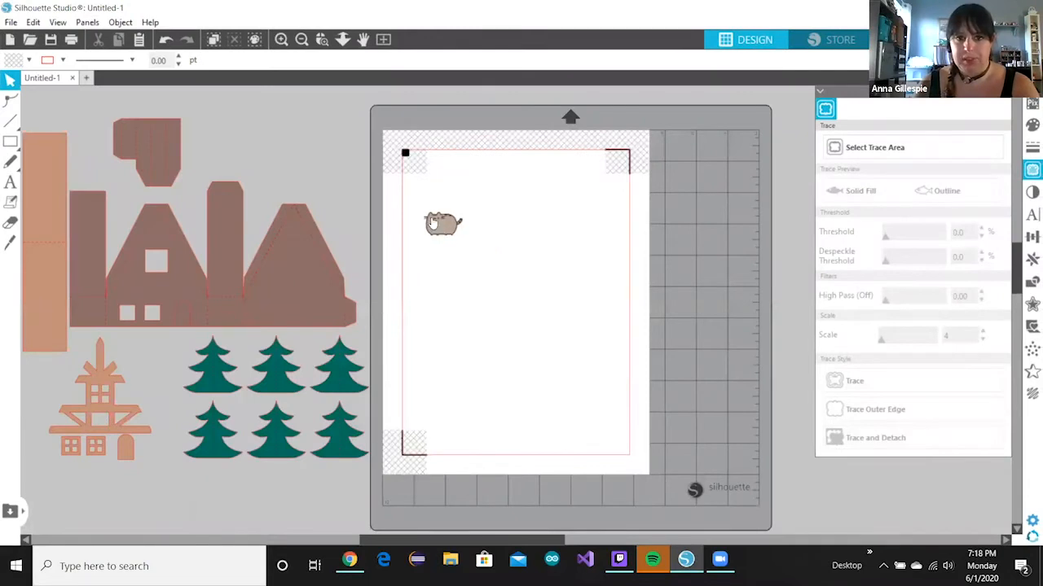
- Enlarge the Pusheen image to about 5.93 inches wide and nudge it up on the mat
left_click(433, 224)
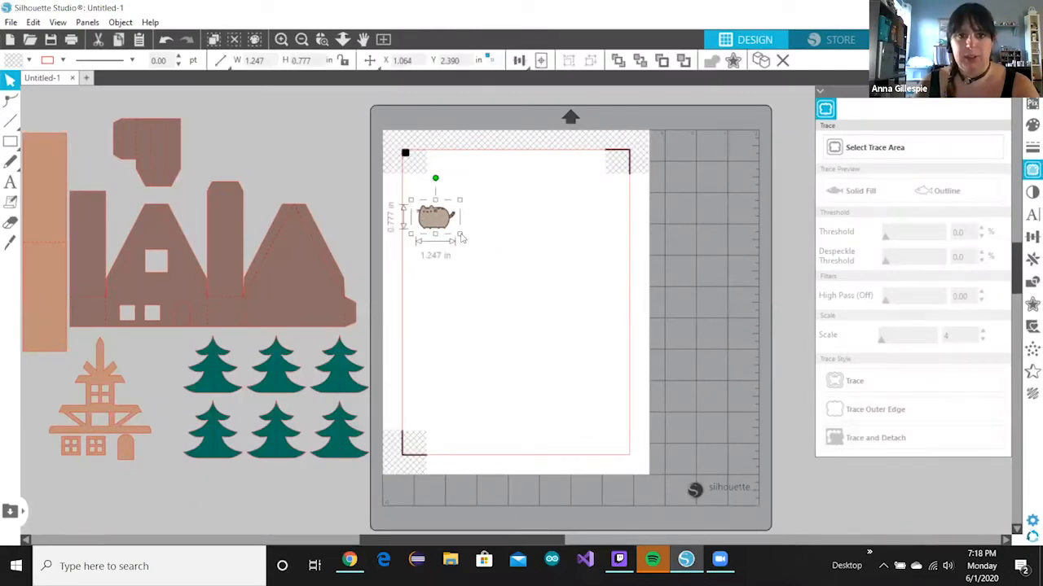
left_click_drag(578, 318, 607, 337)
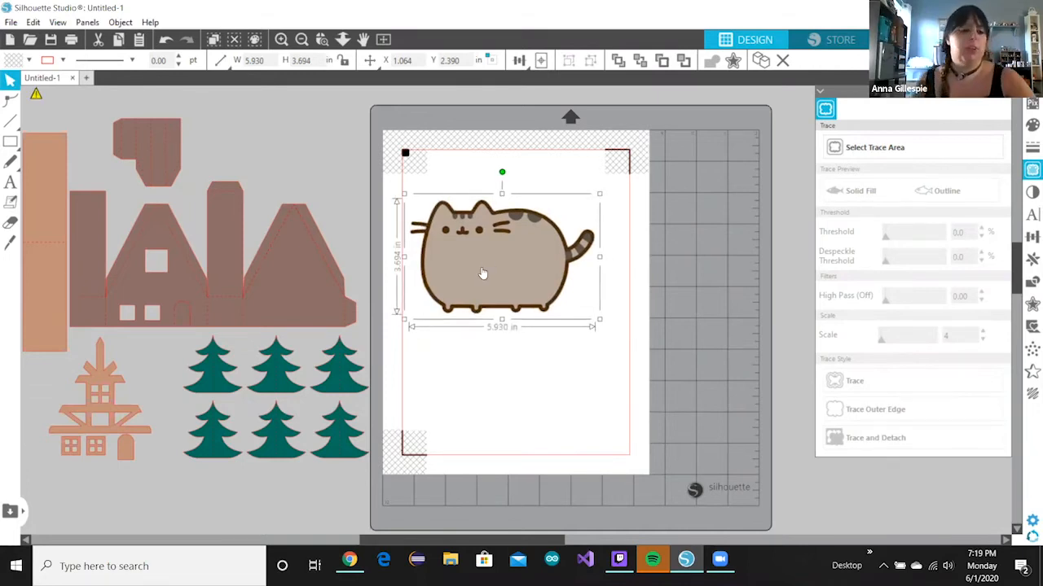
left_click_drag(489, 261, 496, 245)
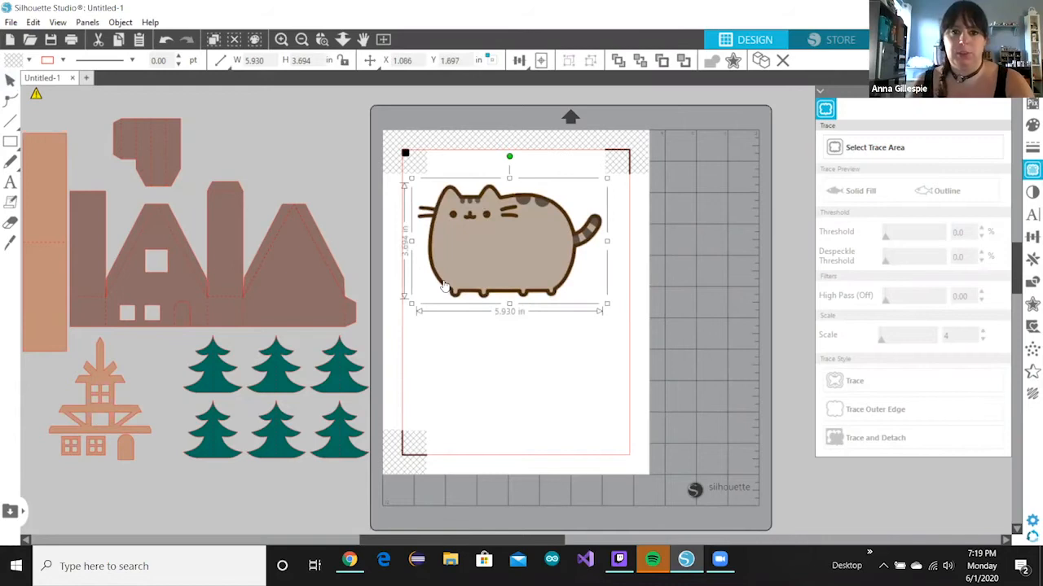
- Duplicate the Pusheen and place the copy below the original, leaving the top image selected
key("ctrl+d")
left_click_drag(487, 266, 463, 384)
left_click(807, 132)
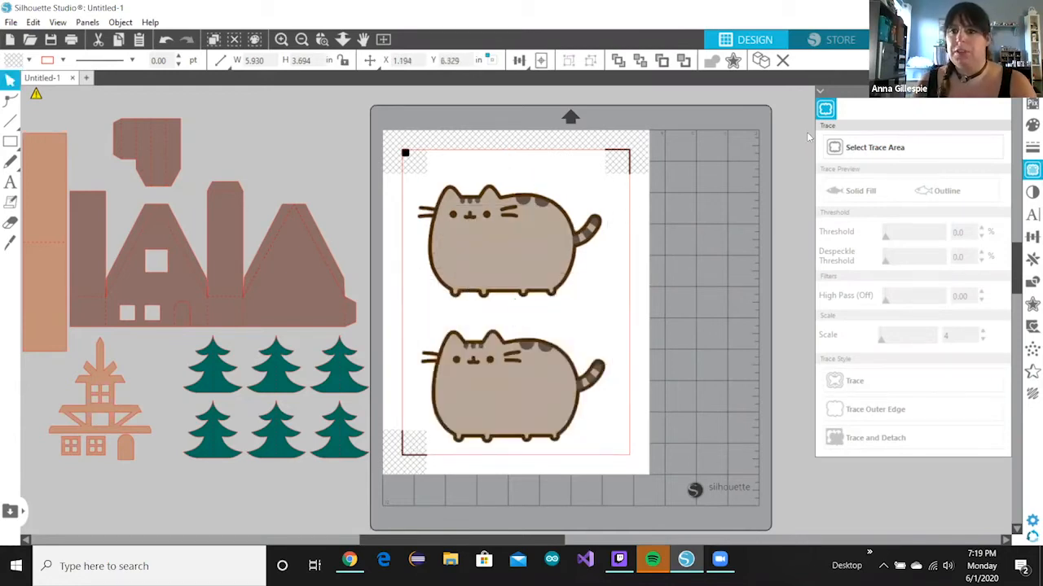
left_click(488, 244)
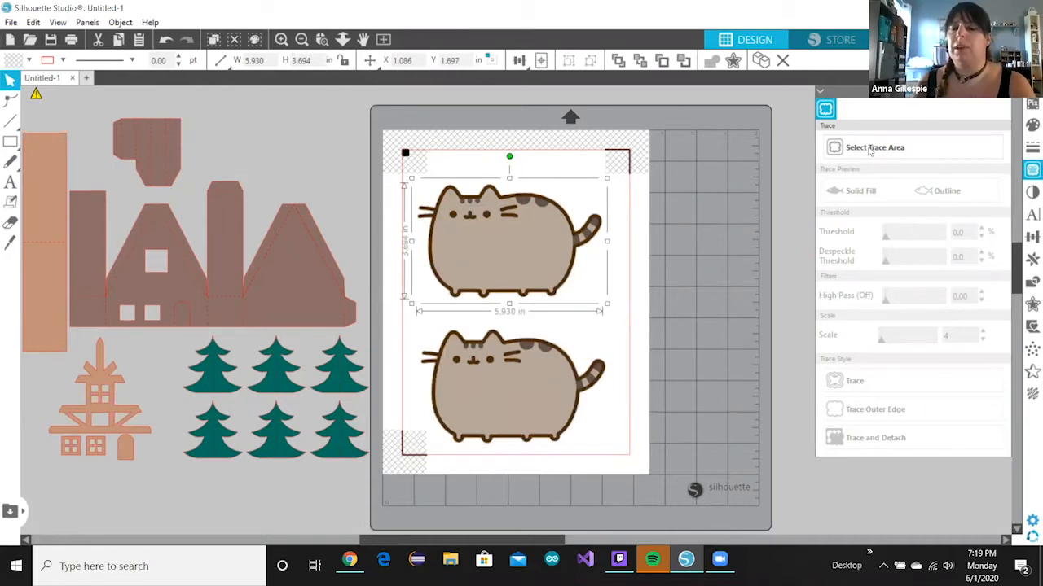
- Trace the top Pusheen including all its inner details, then verify the trace and restore the image
left_click(869, 150)
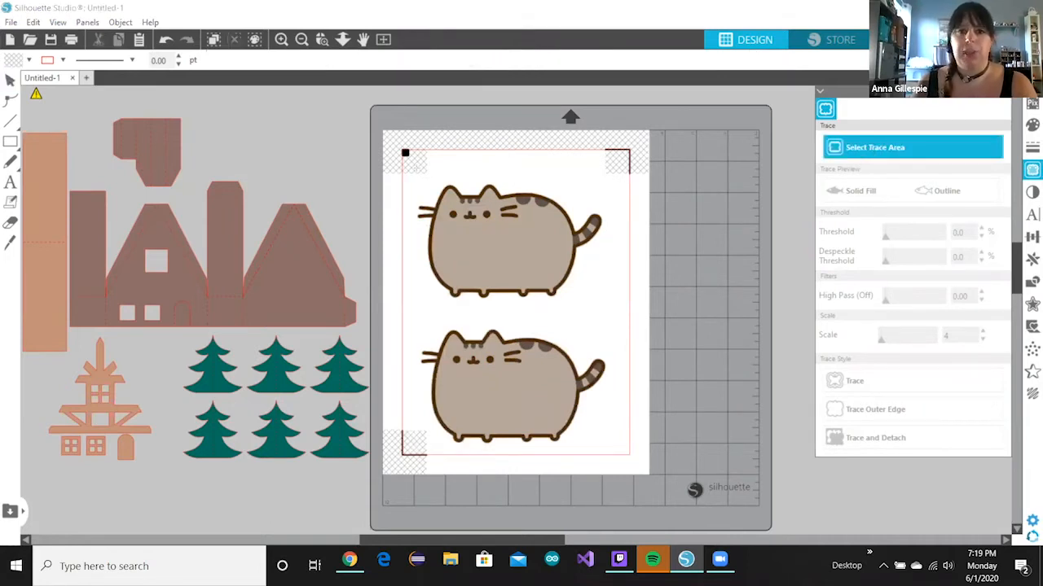
left_click_drag(411, 167, 617, 308)
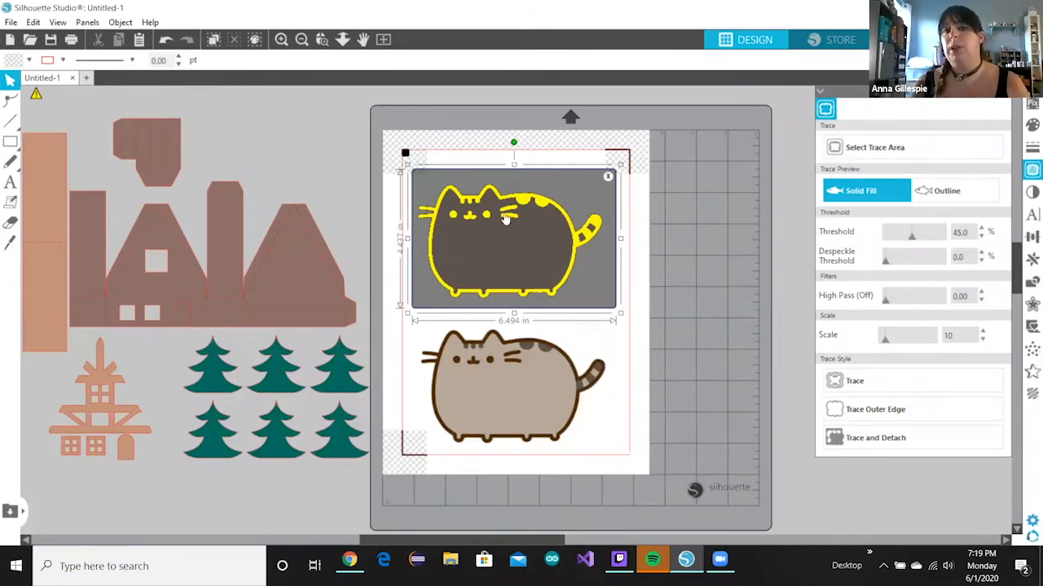
left_click(869, 395)
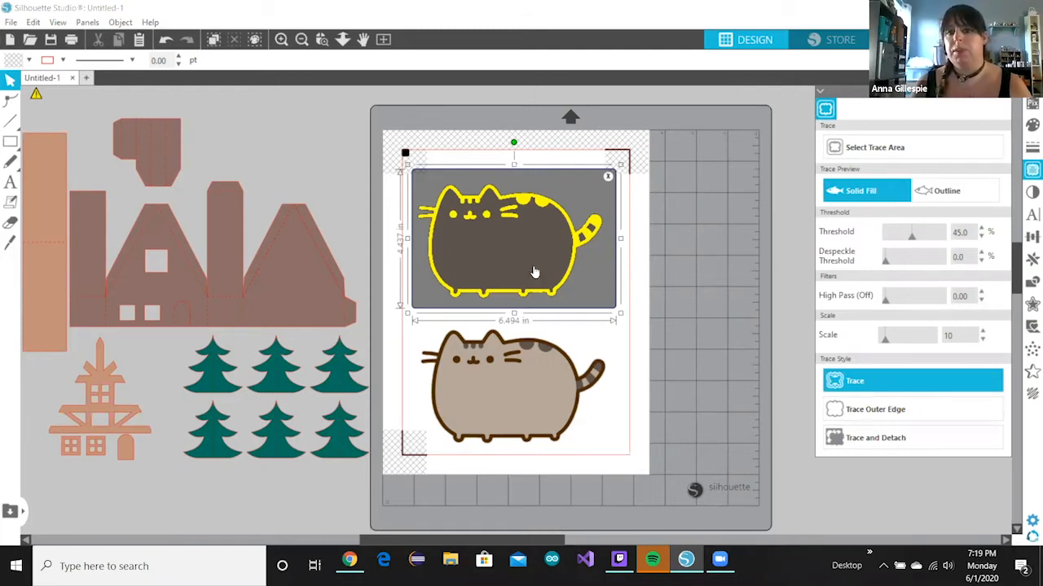
mouse_move(570, 244)
left_mouse_down()
mouse_move(692, 265)
mouse_move(793, 316)
left_mouse_up()
left_click(559, 269)
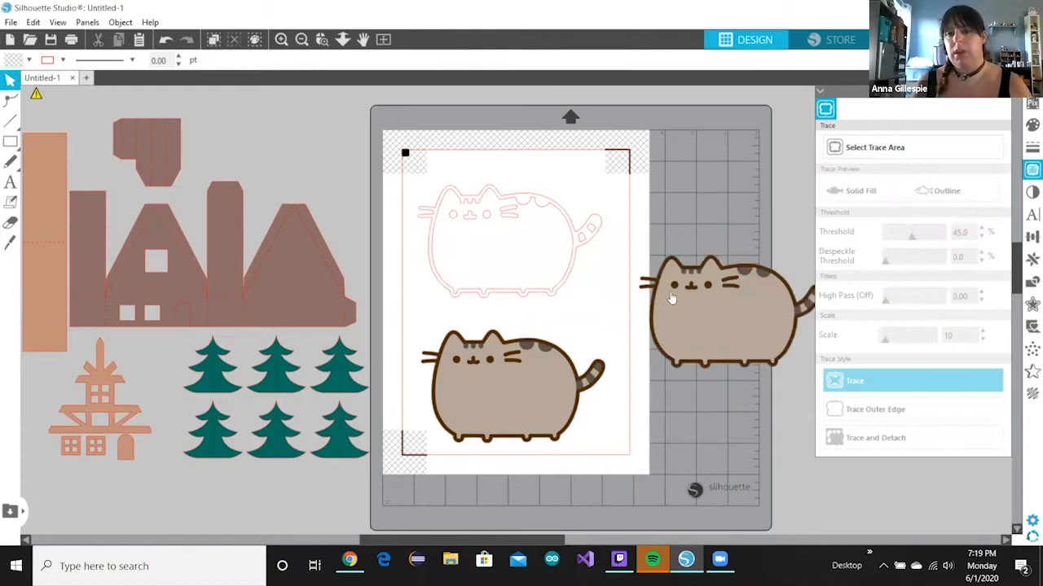
key("ctrl+z")
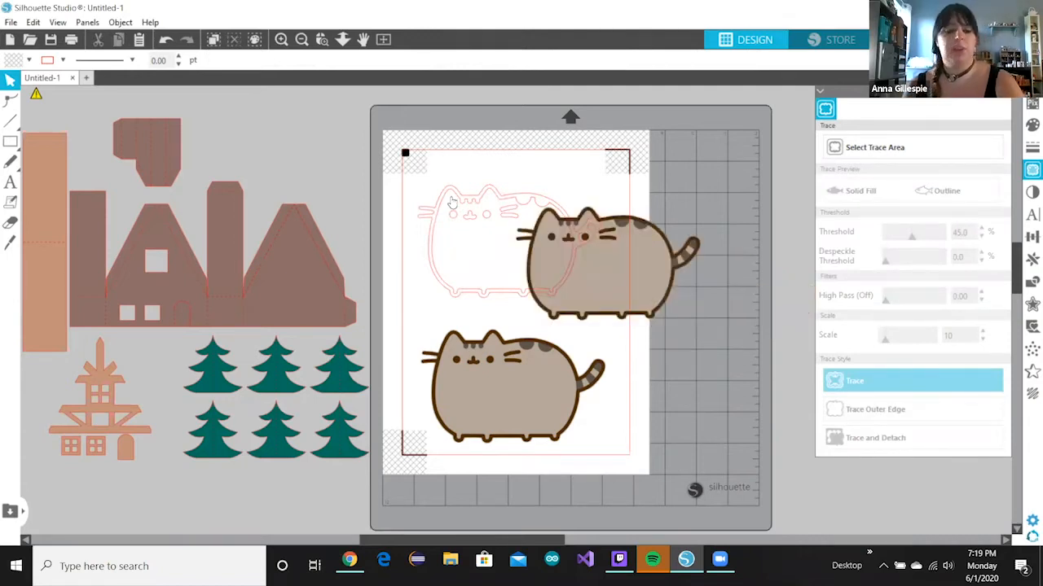
key("ctrl+y")
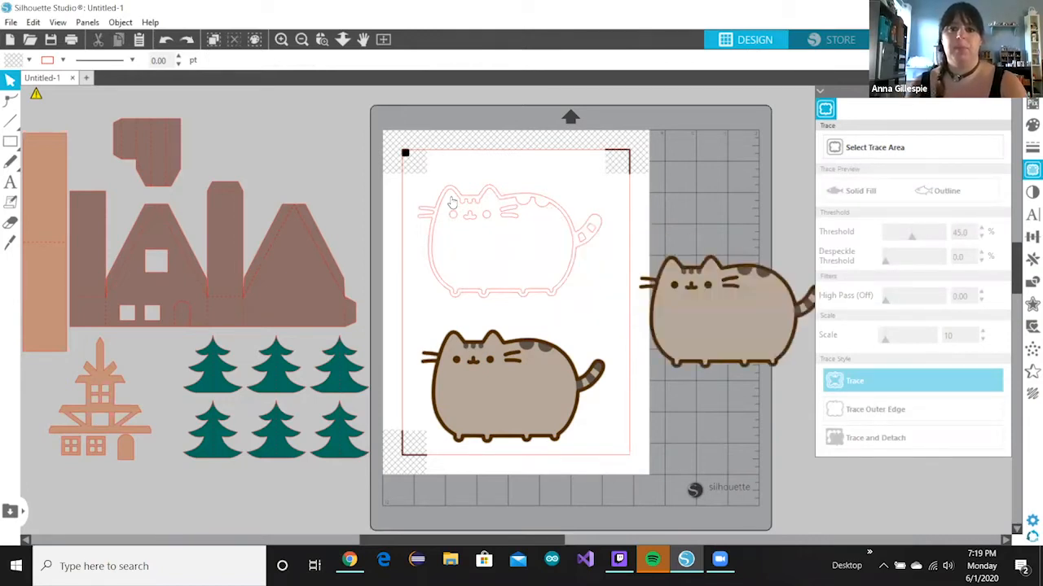
key("ctrl+z")
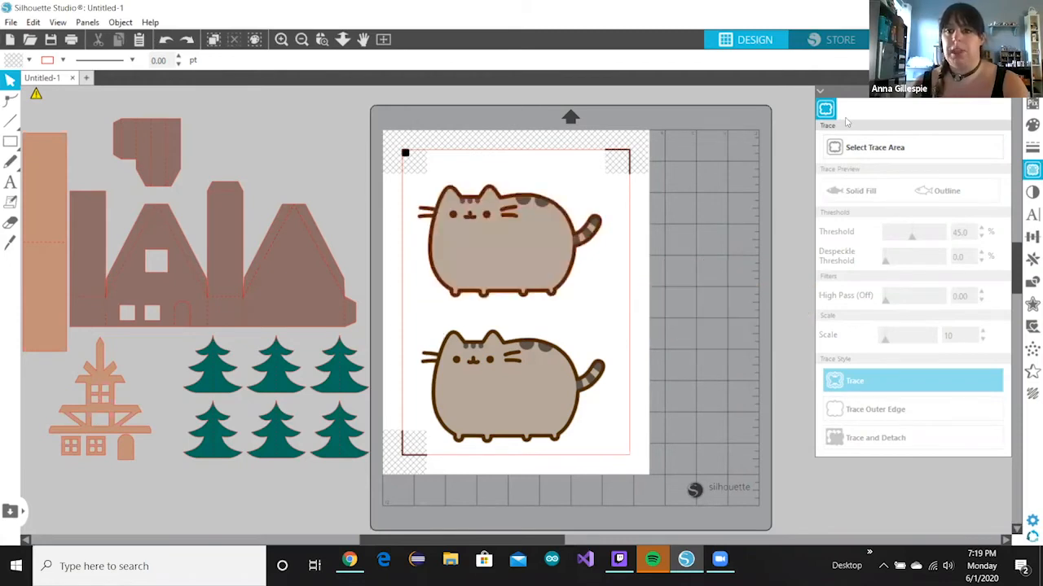
- Trace only the outer edge of the lower Pusheen and move its source image aside
left_click(845, 144)
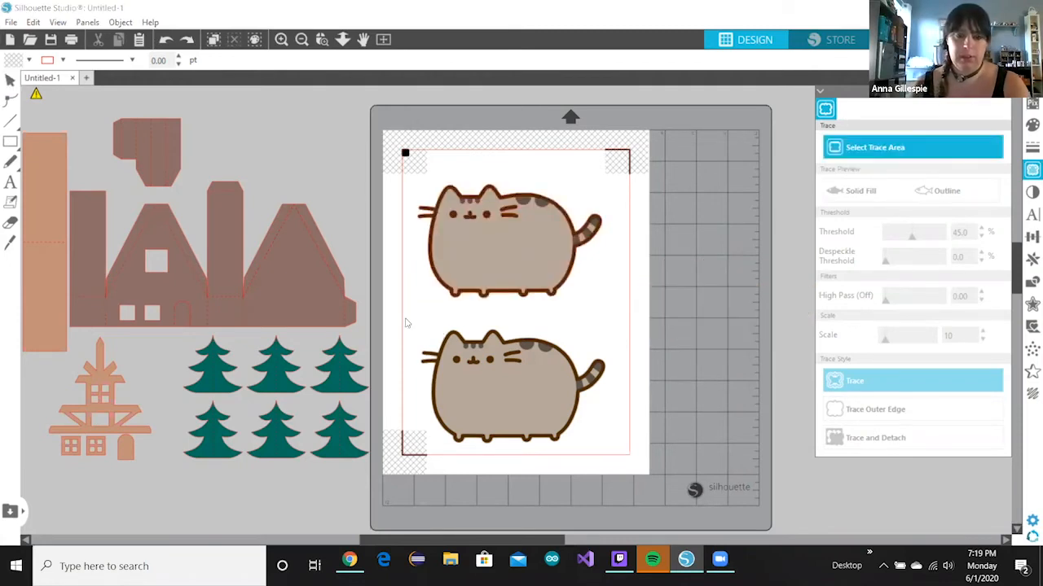
left_click_drag(597, 456, 630, 461)
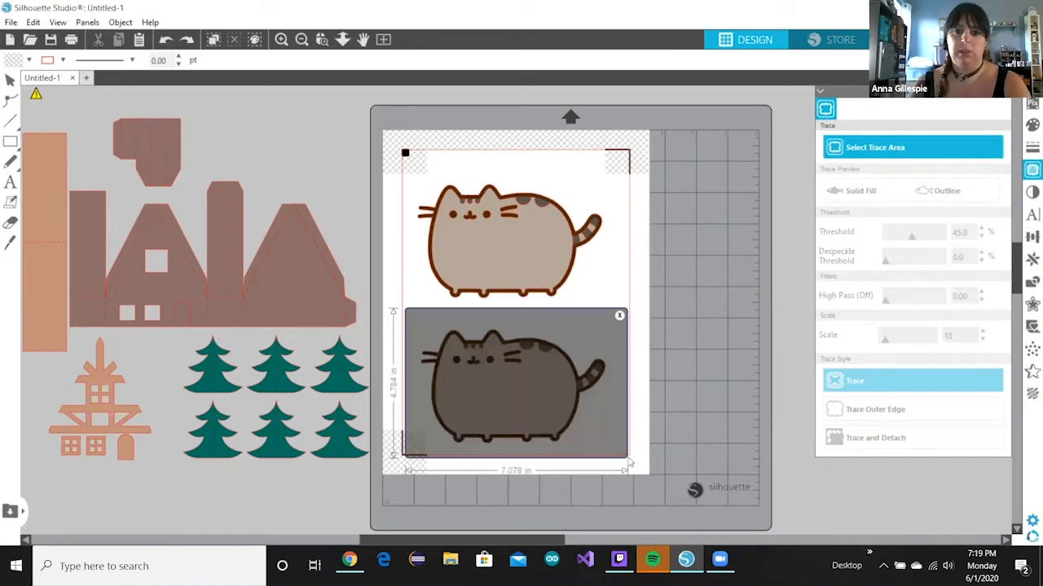
left_click(878, 412)
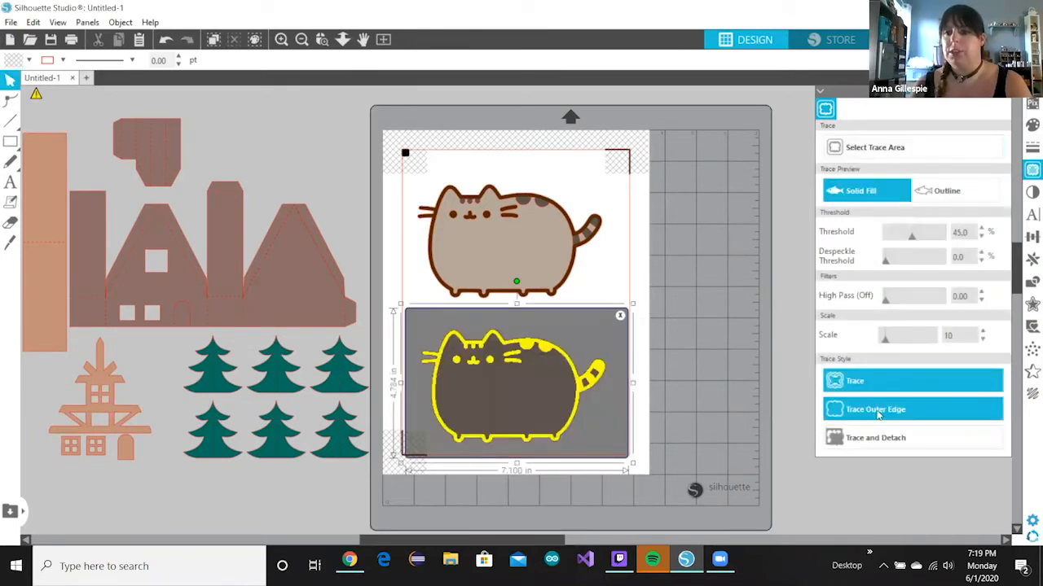
left_click(877, 415)
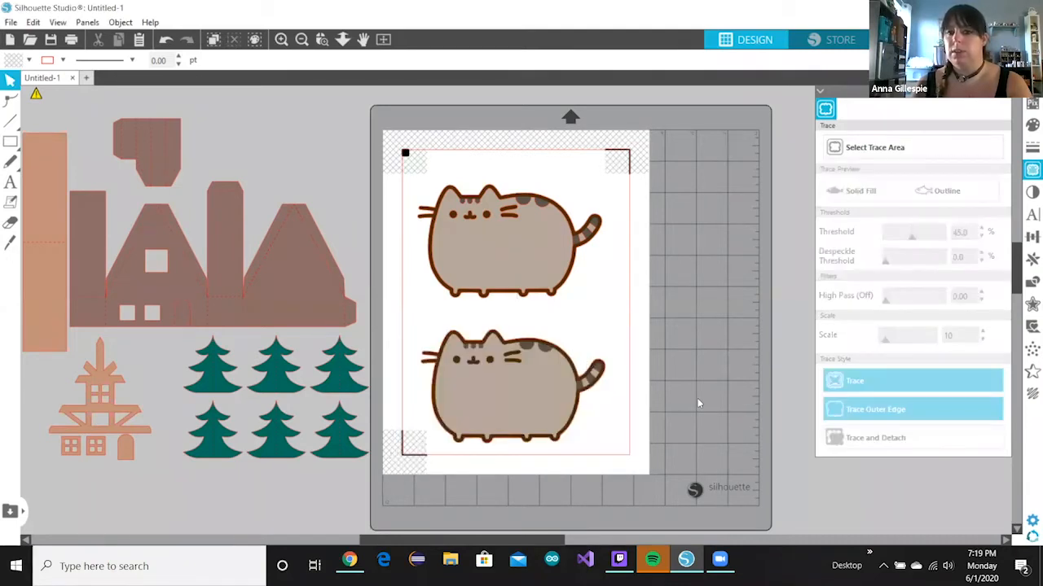
mouse_move(528, 392)
left_mouse_down()
mouse_move(698, 404)
mouse_move(704, 392)
mouse_move(731, 389)
left_mouse_up()
key("Escape")
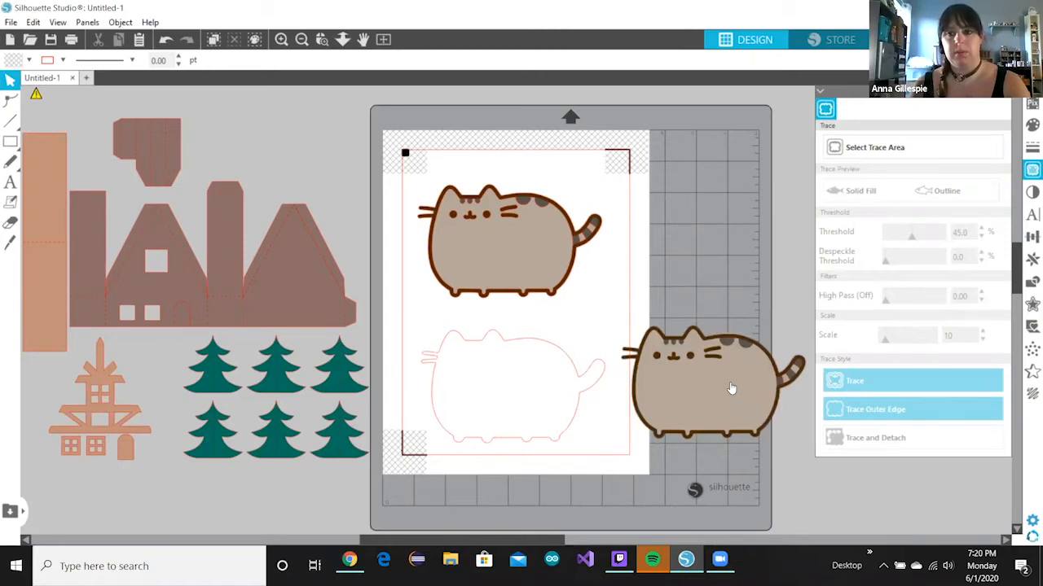
key("ctrl+z")
key("ctrl+z")
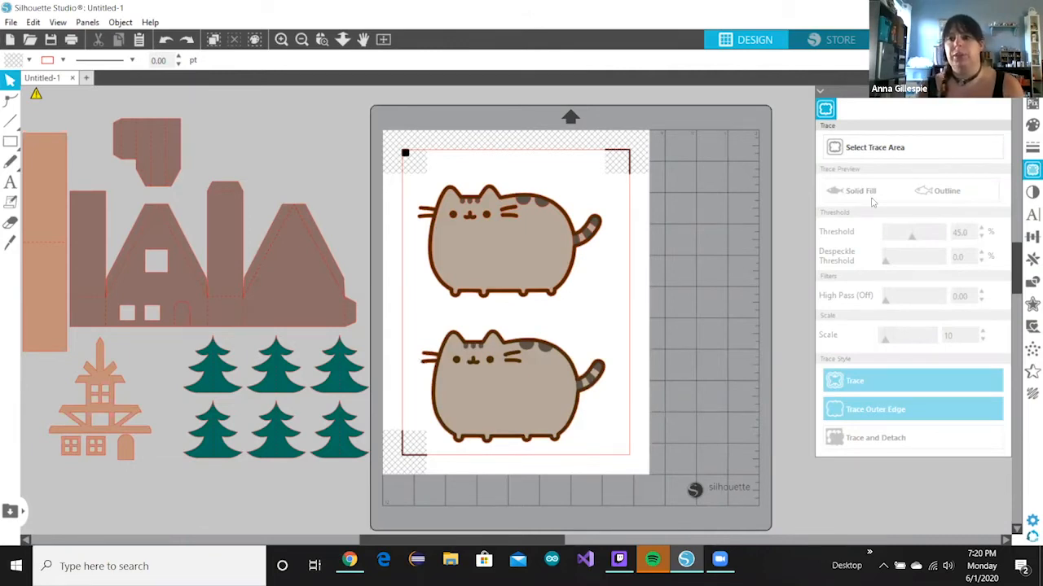
key("ctrl+shift+z")
- Add an outward offset border around the lower cat's traced outline
left_click(574, 364)
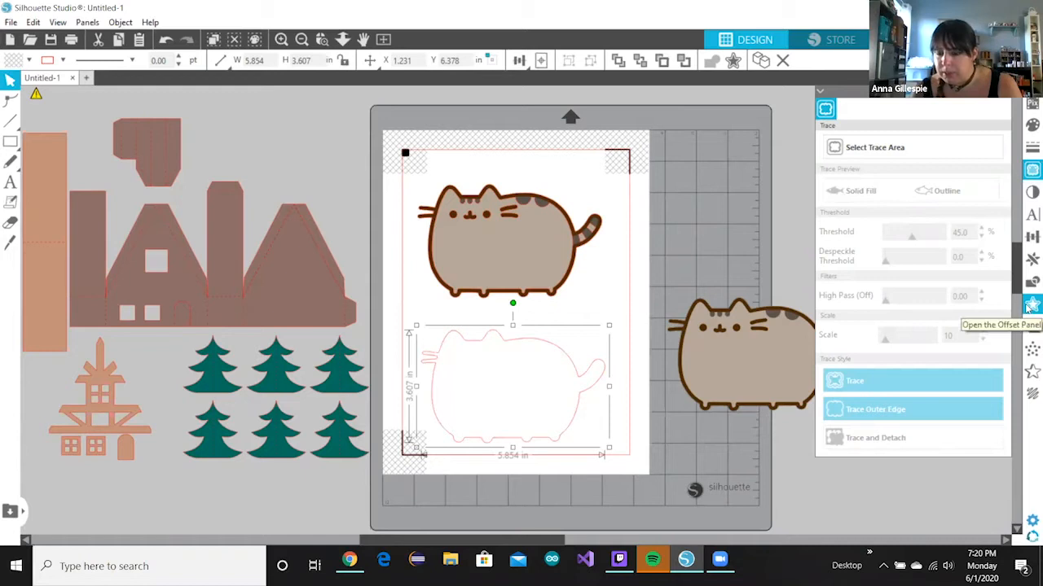
left_click(1028, 306)
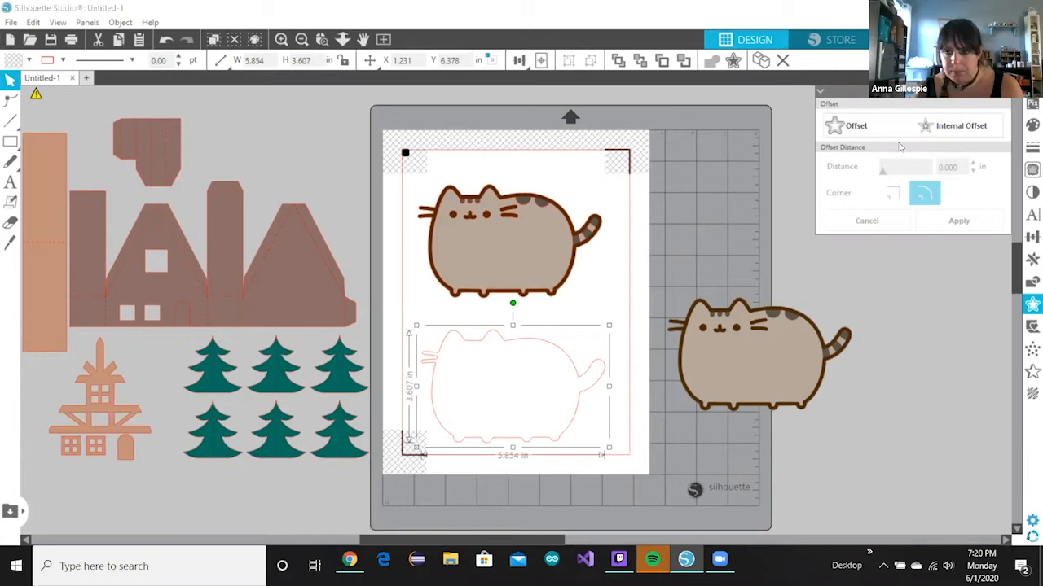
left_click(849, 130)
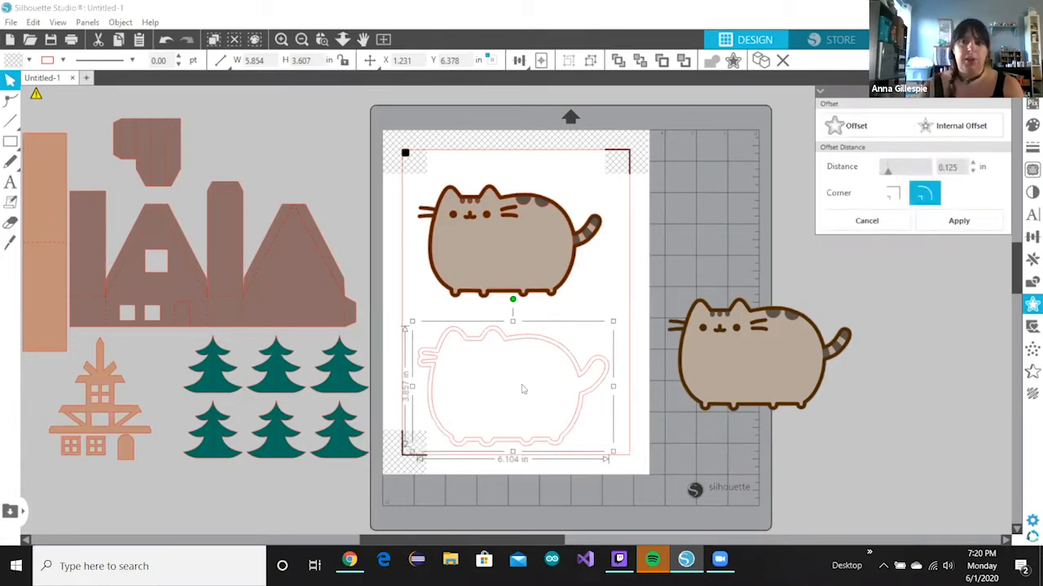
left_click(960, 220)
- Move the spare Pusheen image onto the mat and release the offset border's compound path
left_click_drag(741, 321, 606, 261)
left_click(537, 345)
left_click(467, 347)
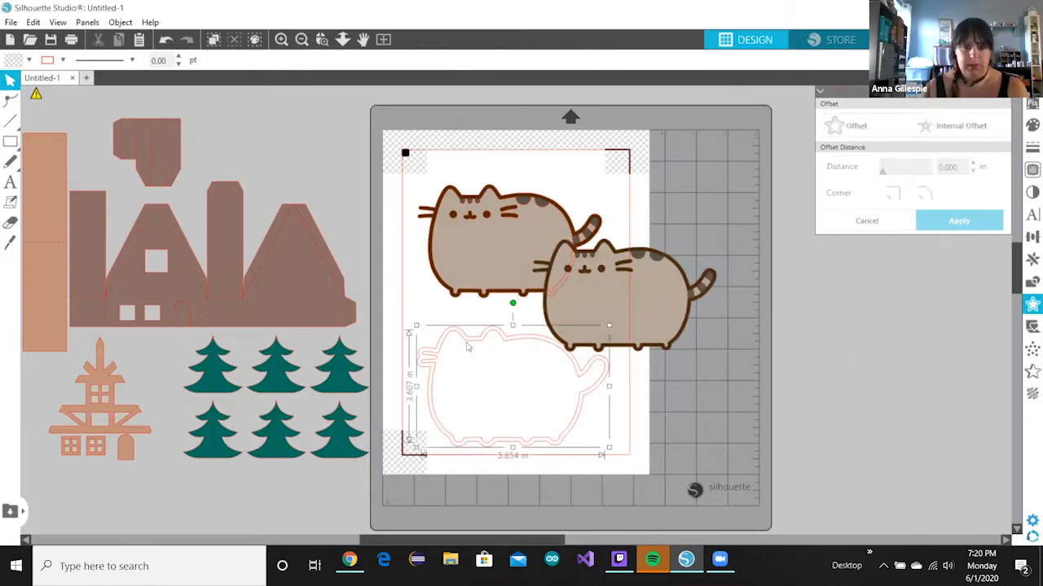
left_click(116, 22)
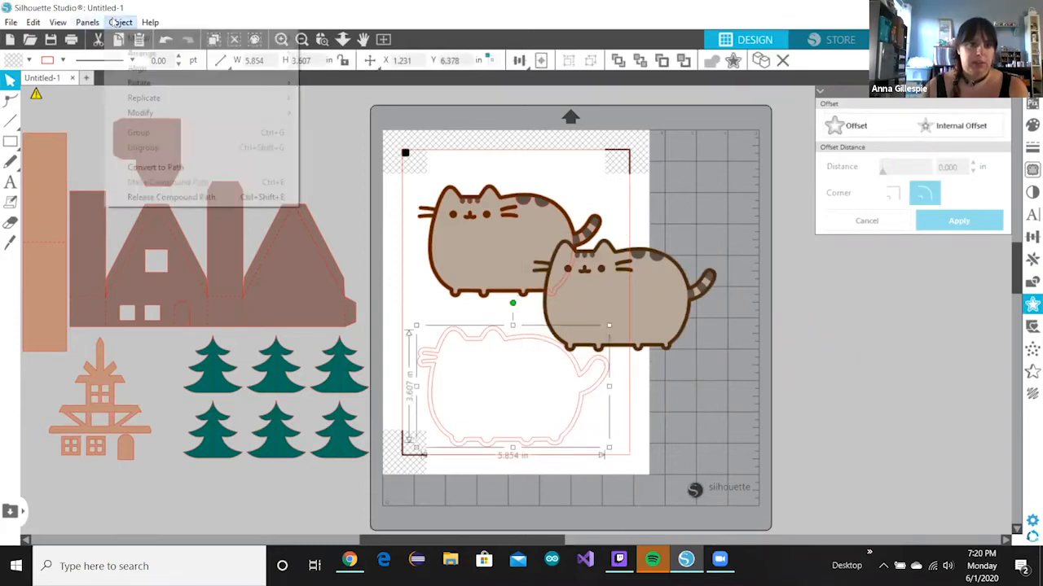
left_click(171, 200)
- Return the second Pusheen cat to sit inside its offset cut border
left_click(416, 271)
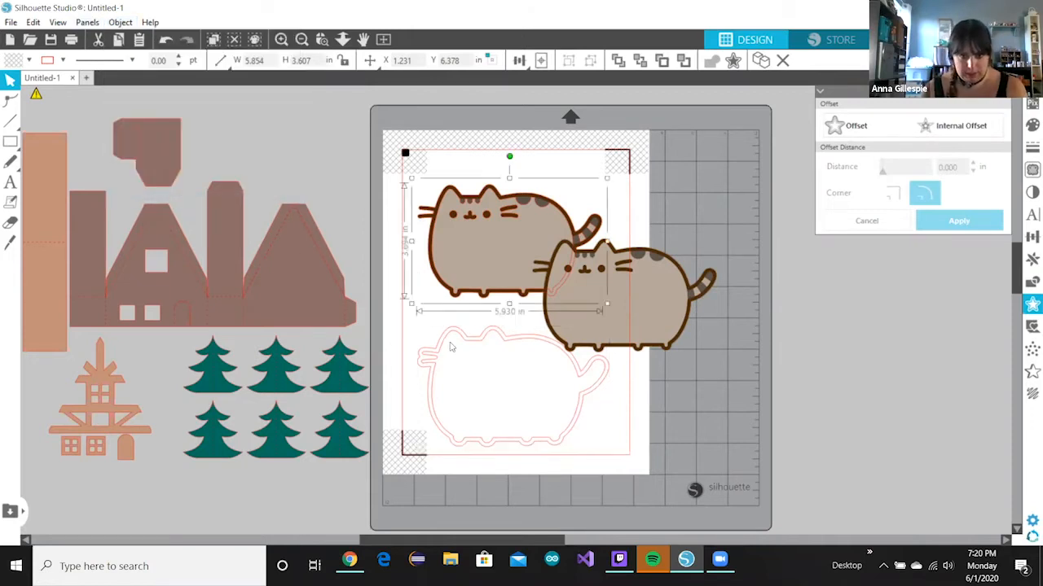
left_click_drag(471, 370, 544, 390)
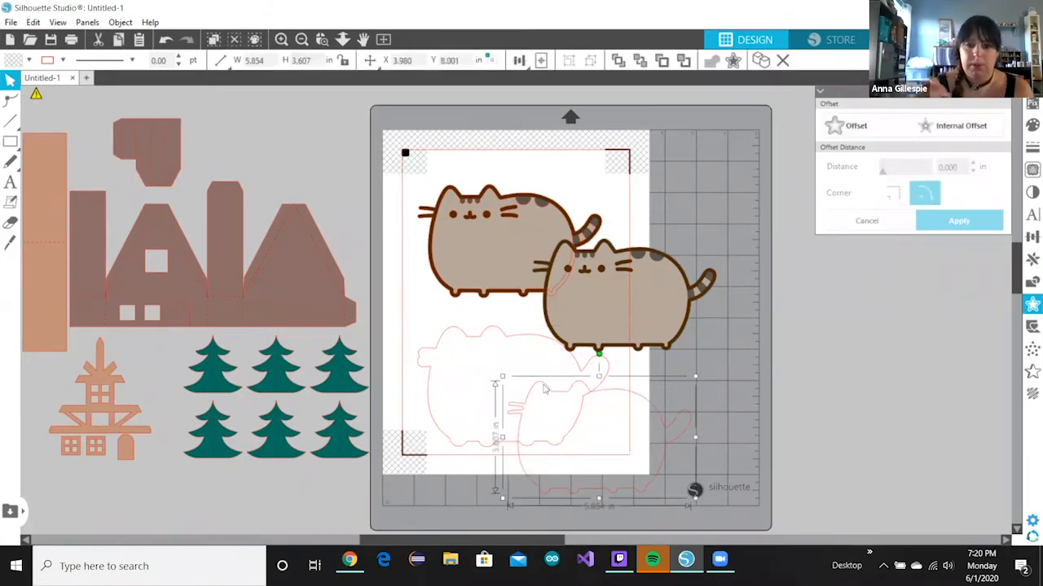
key("ctrl+z")
key("ctrl+z")
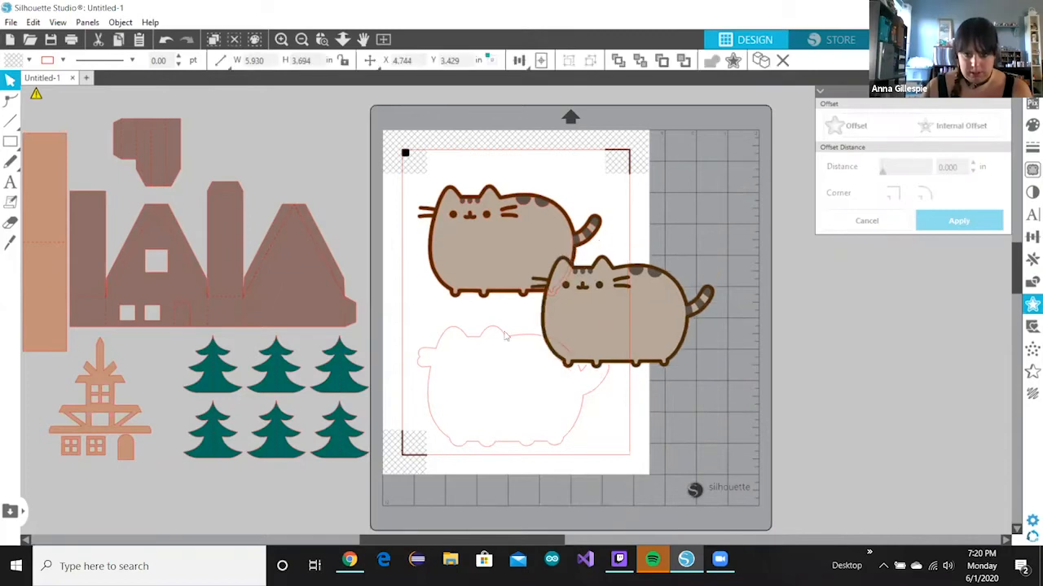
key("ctrl+z")
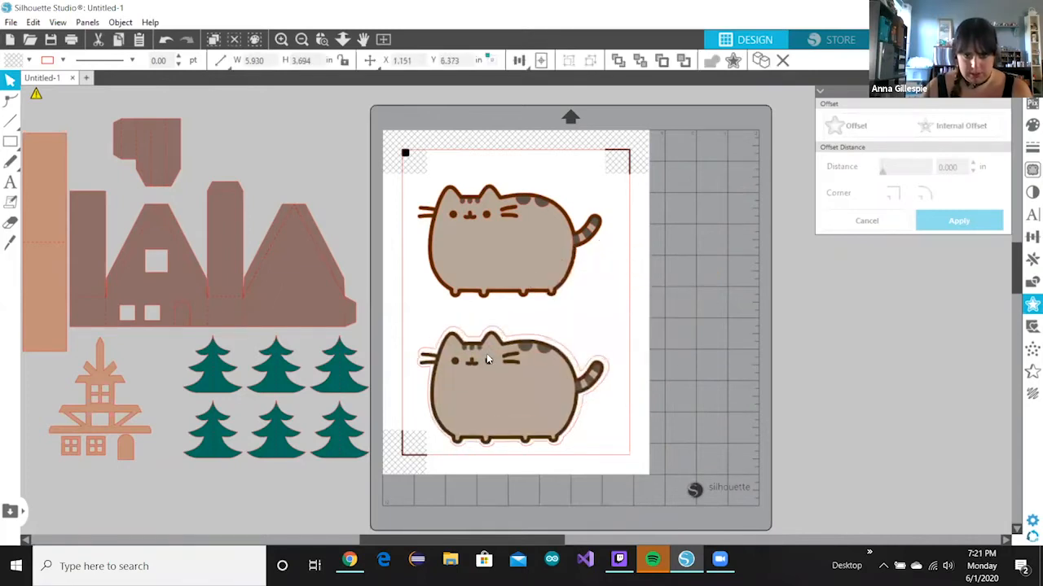
left_click(630, 281)
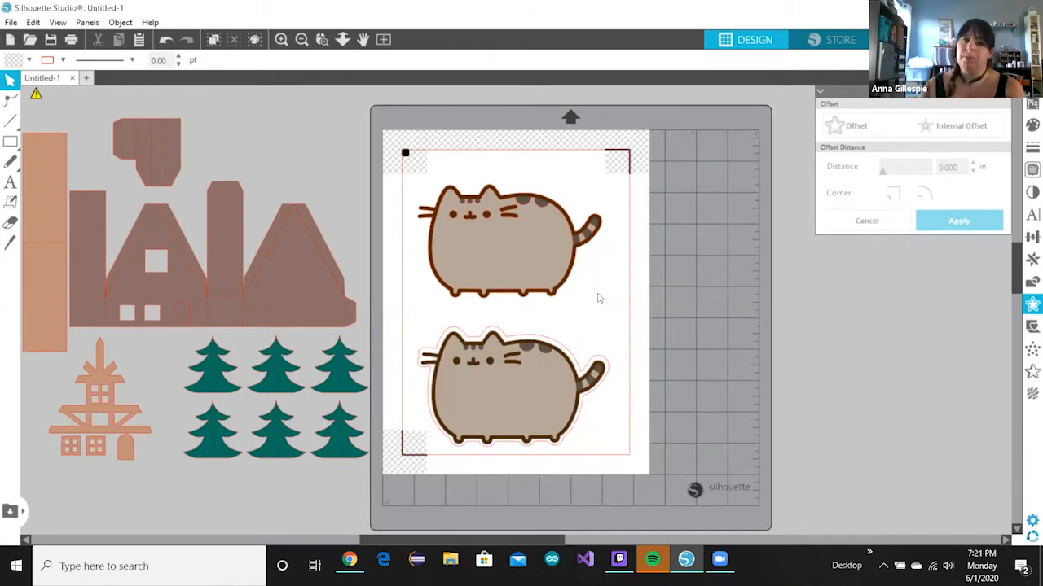
- Select both Pusheen cats together and align them along their right edges
left_click(600, 298)
left_click(744, 236)
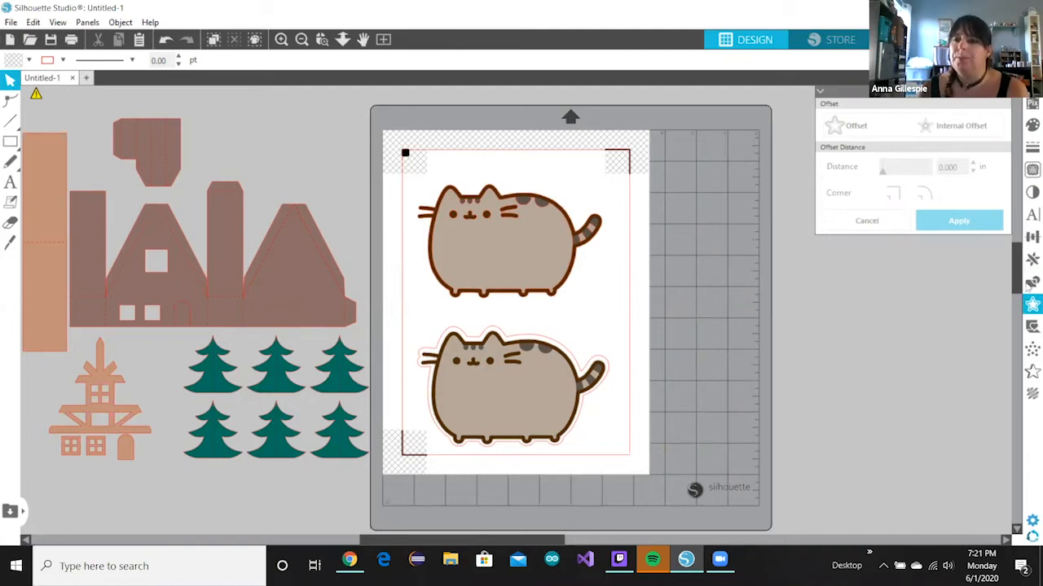
left_click(1028, 237)
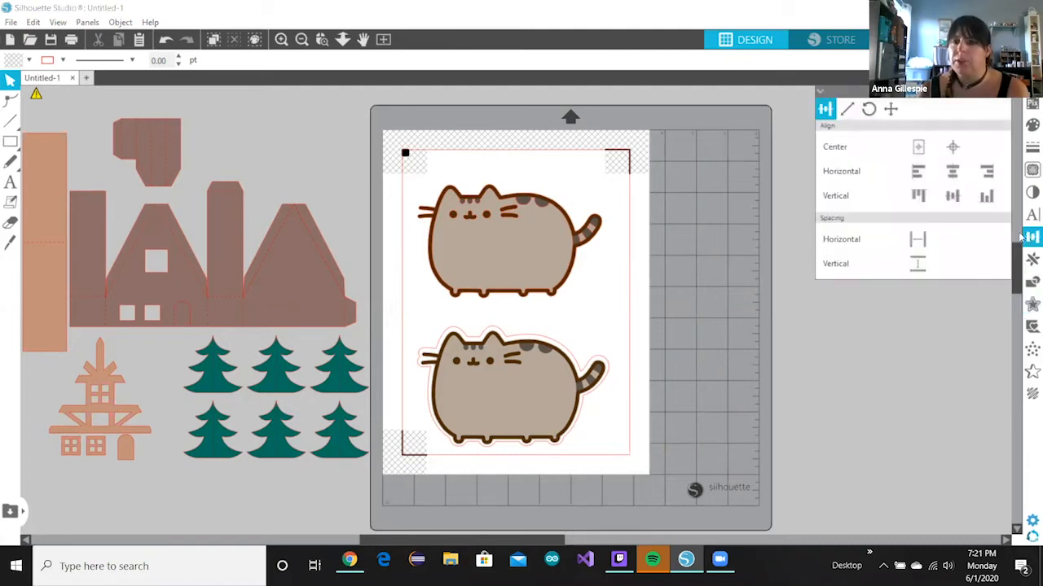
left_click(322, 39)
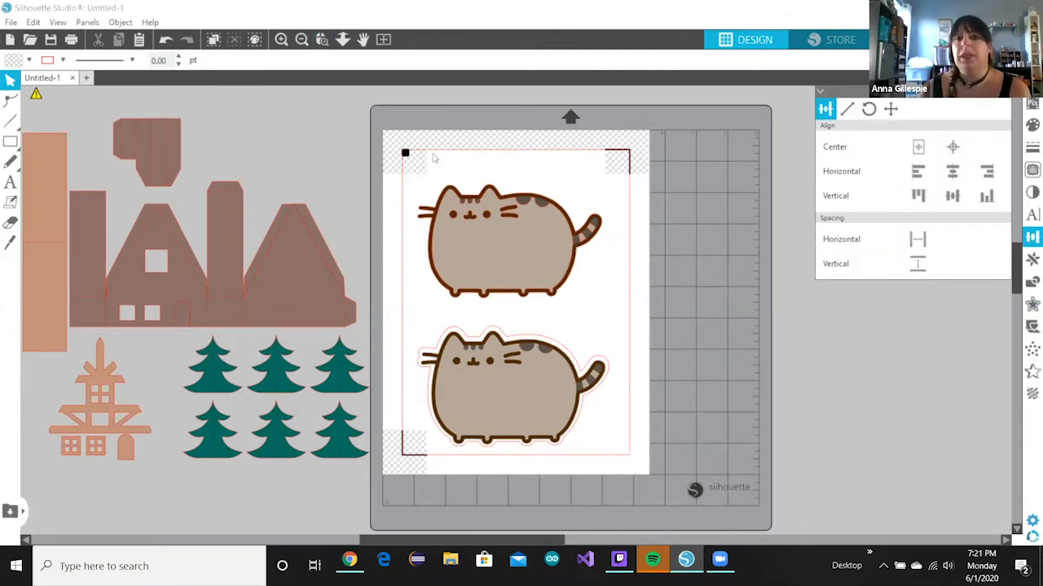
left_click_drag(406, 149, 605, 460)
left_click(946, 173)
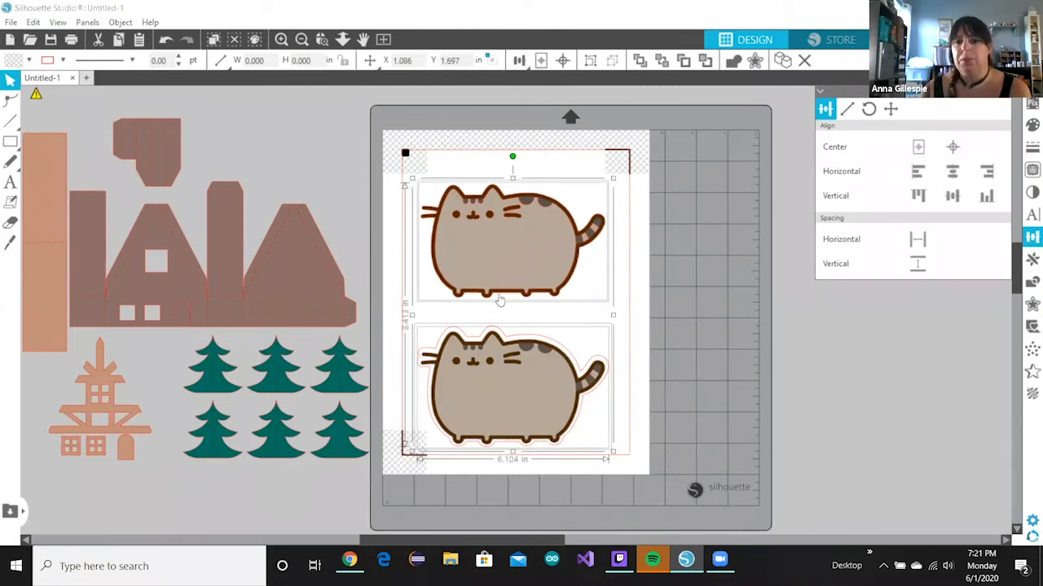
left_click(988, 179)
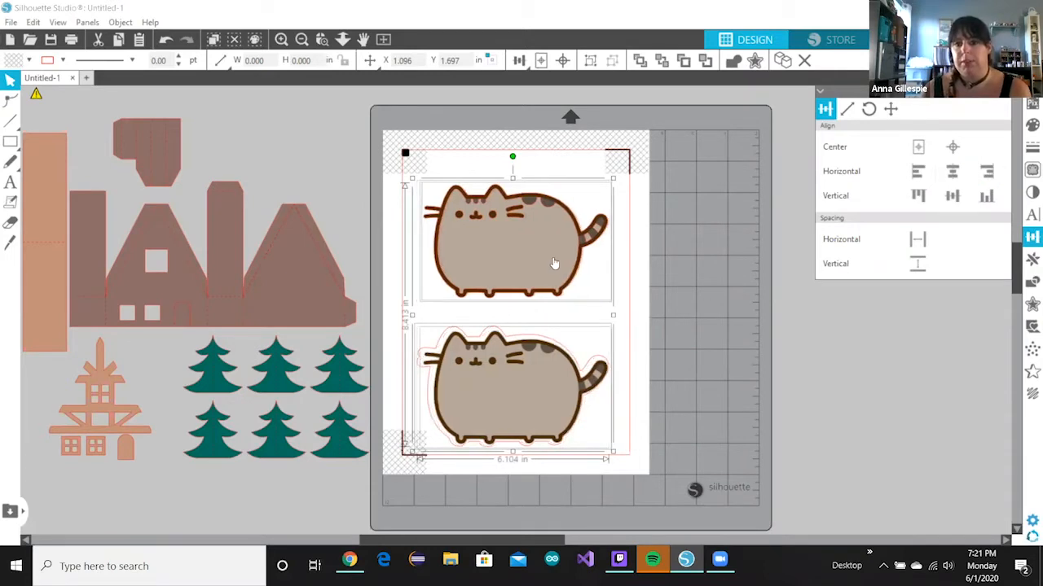
left_click(677, 184)
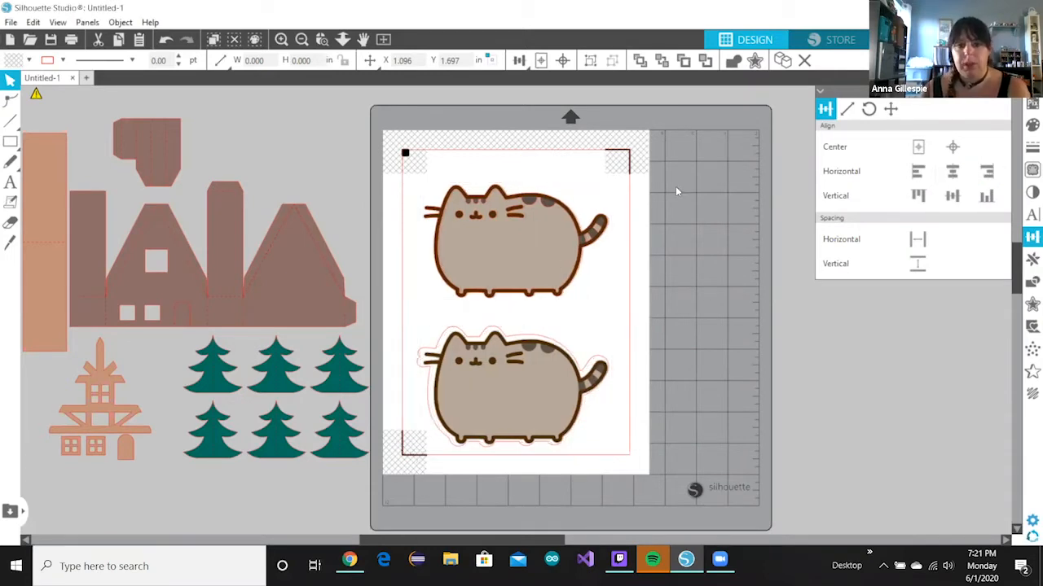
left_click_drag(530, 236, 602, 271)
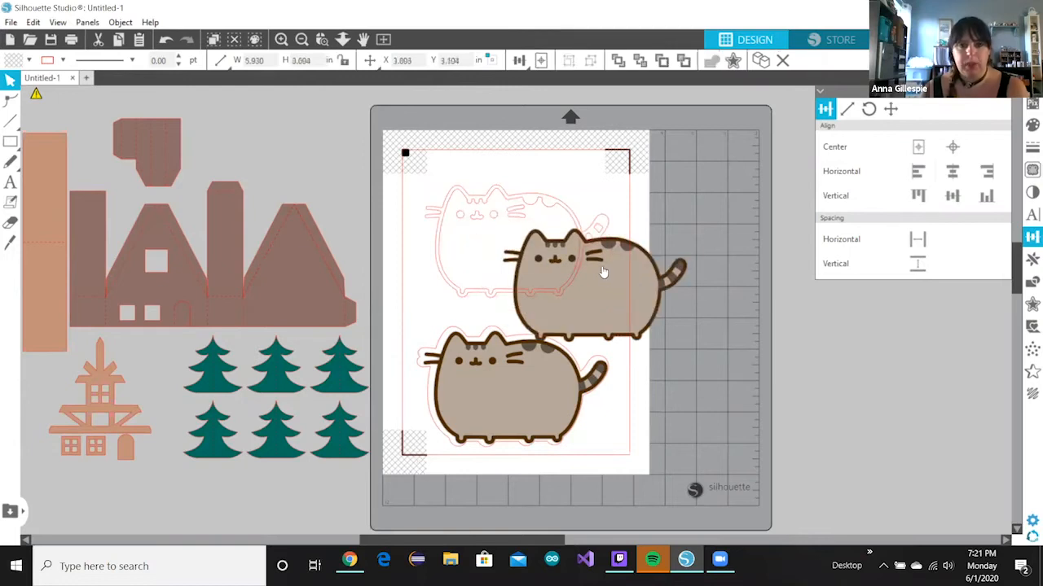
key("Escape")
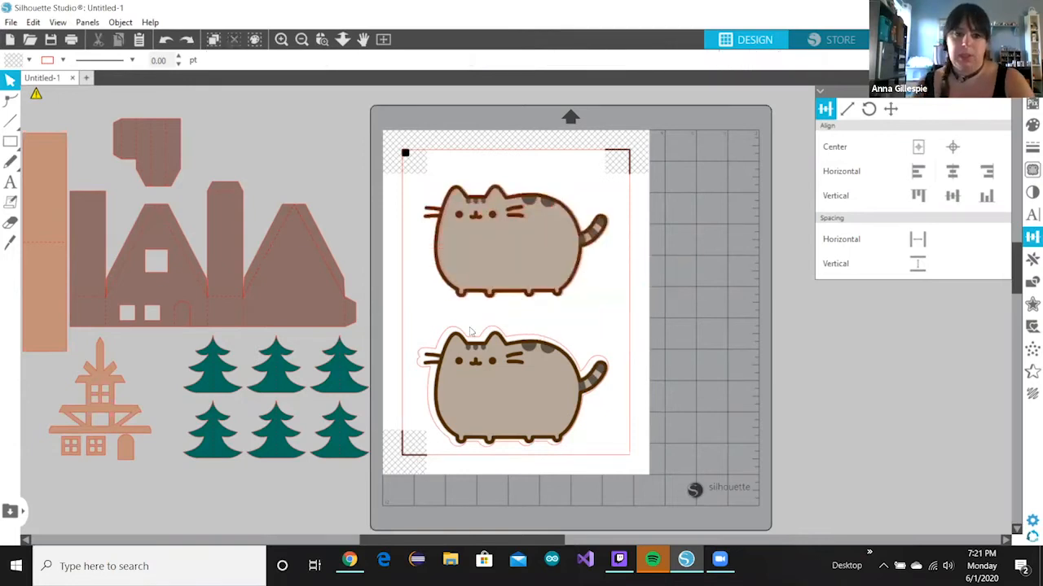
- Delete both Pusheen cats and drag the cabin-and-trees group onto the mat
left_click(305, 306)
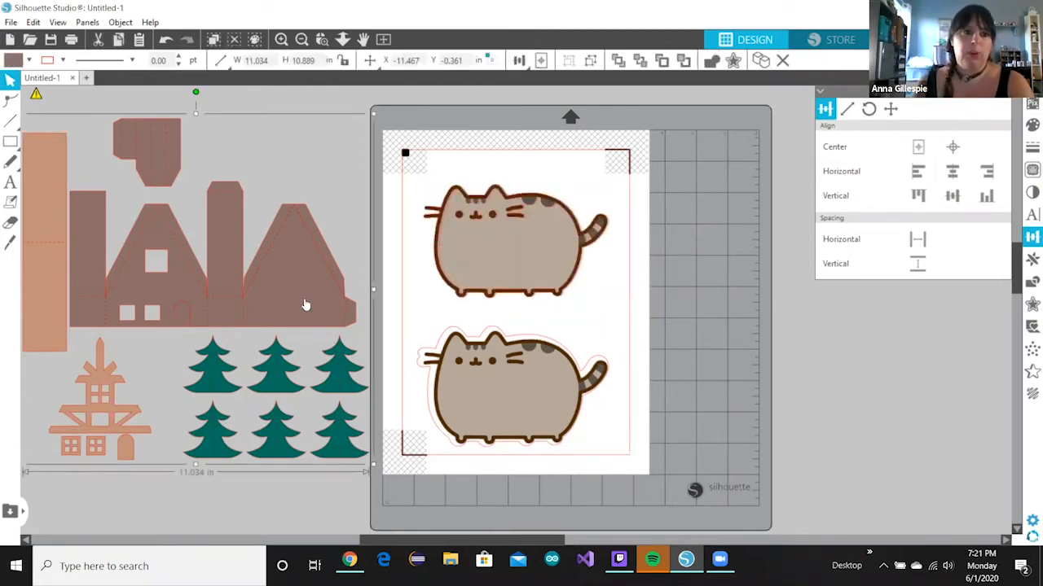
left_click(410, 163)
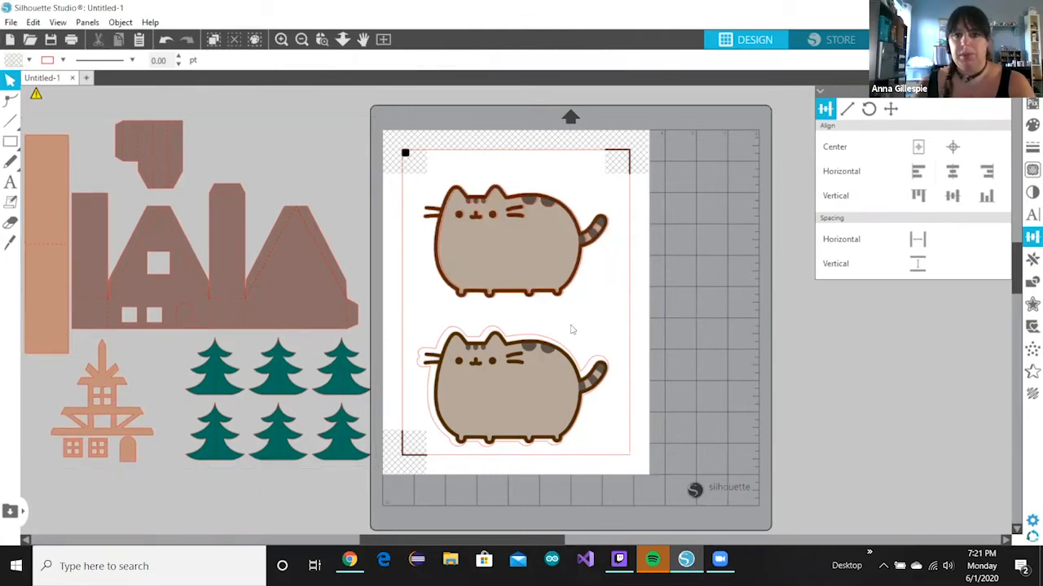
left_click(606, 361)
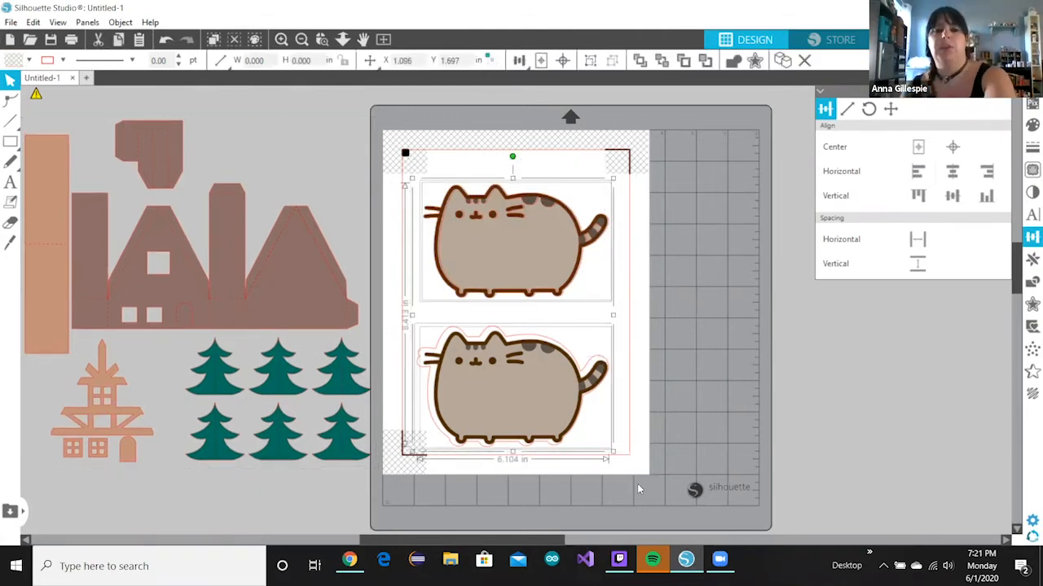
key("Delete")
left_click_drag(313, 334, 449, 340)
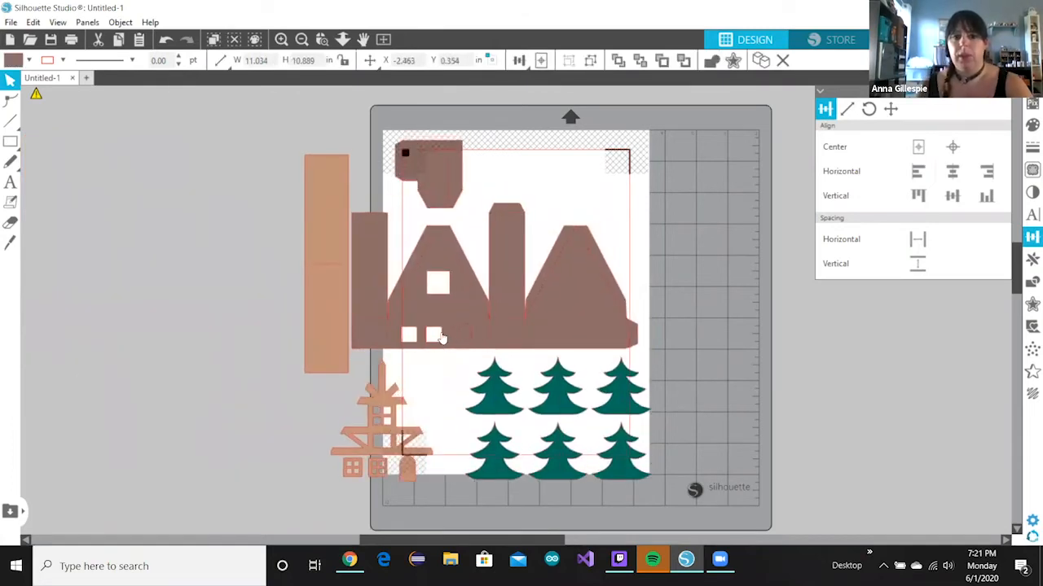
left_click(440, 337)
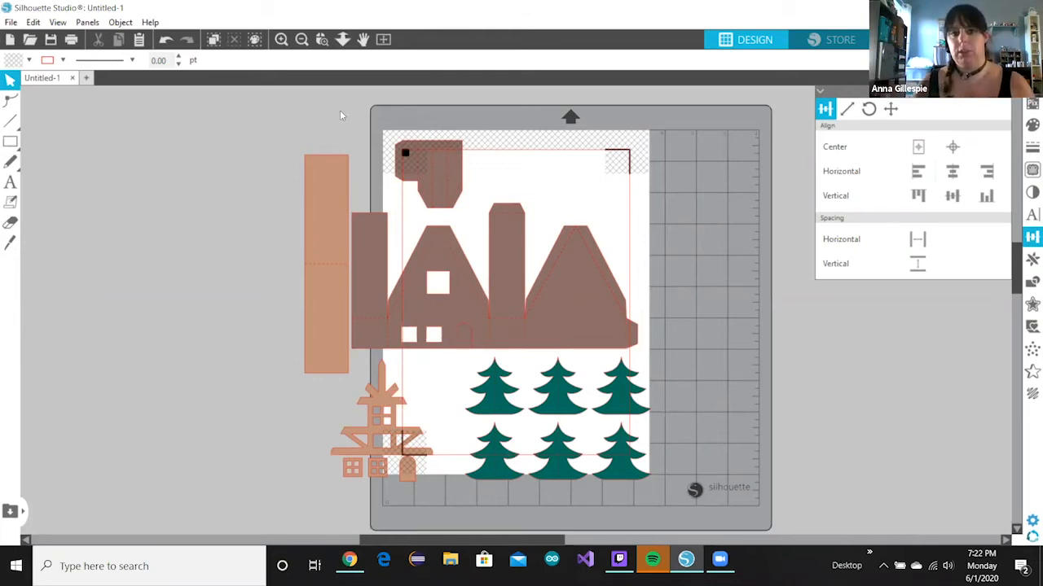
- Ungroup all the cabin and tree pieces into separate shapes
left_click(309, 230)
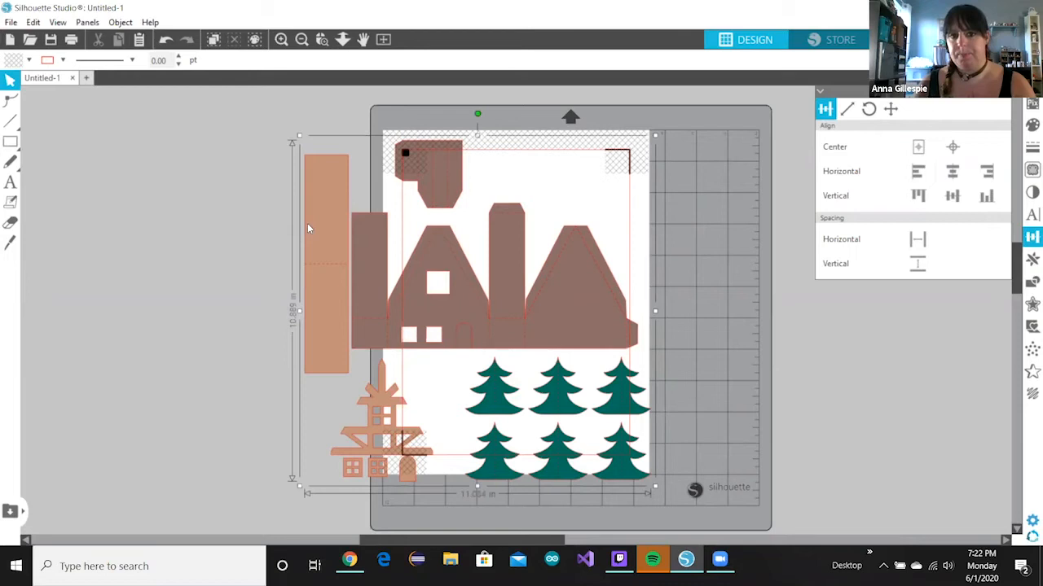
left_click(134, 21)
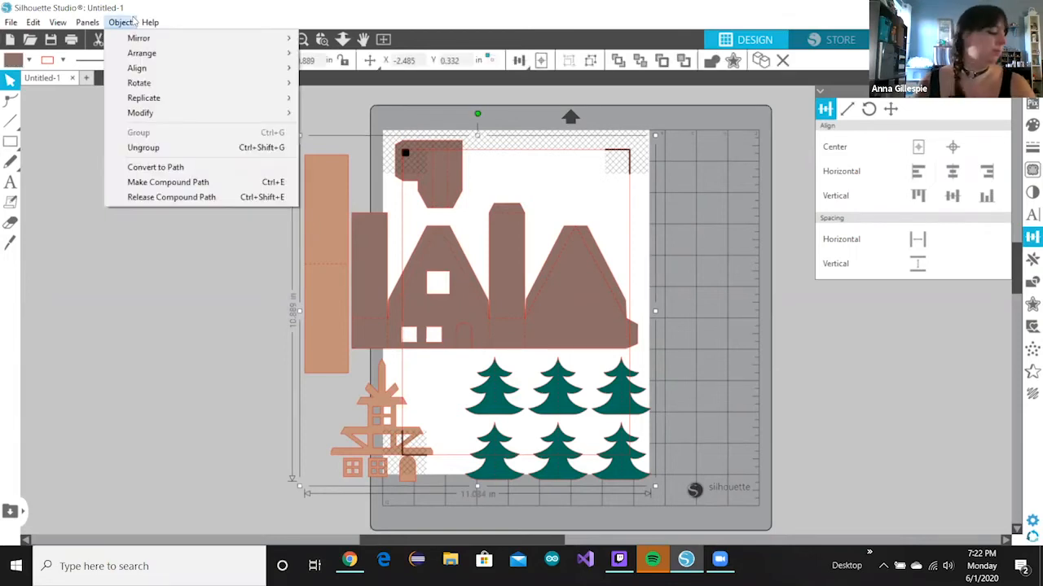
mouse_move(149, 22)
mouse_move(116, 19)
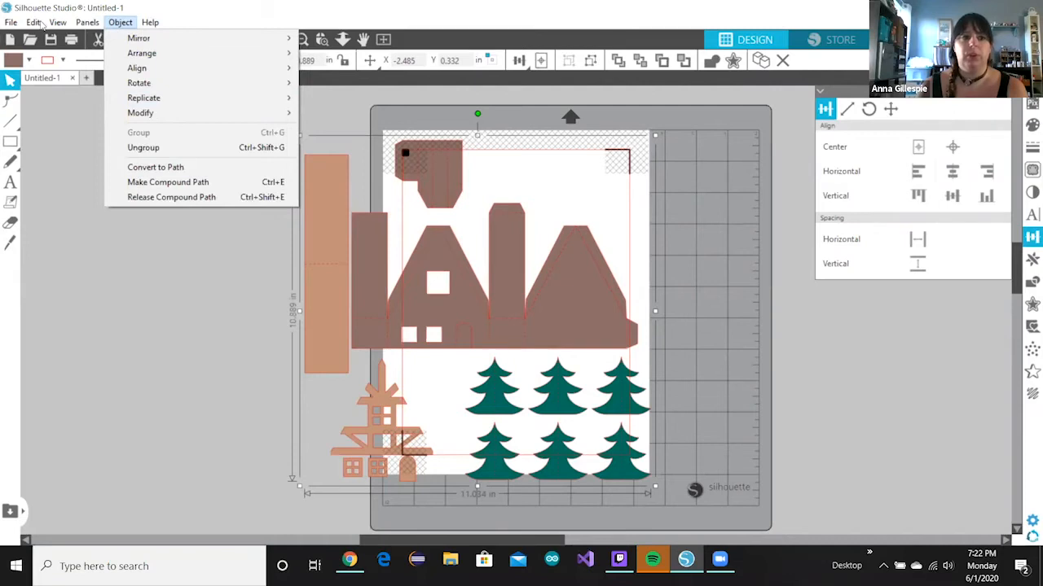
mouse_move(33, 22)
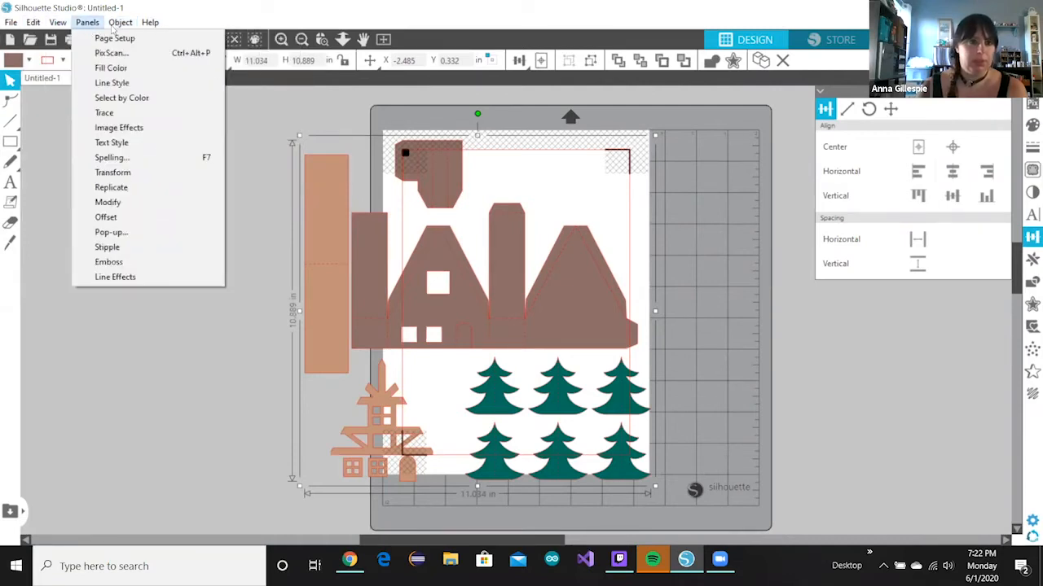
mouse_move(121, 22)
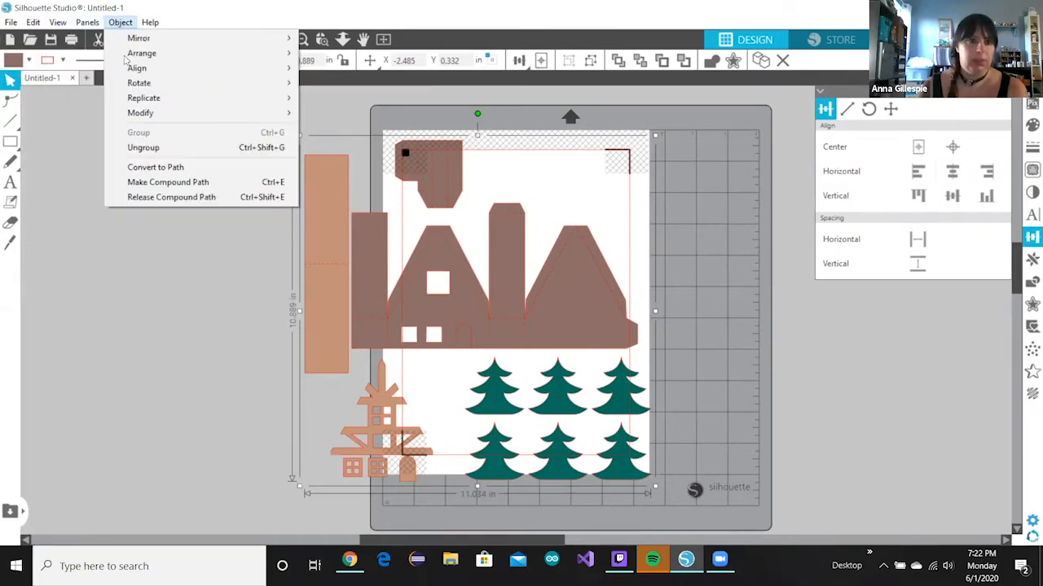
left_click(147, 149)
left_click(513, 124)
left_click_drag(516, 236, 540, 243)
- Move the tall rectangle, pagoda, cabin and small brown pieces off the mat to the left
left_click(298, 215)
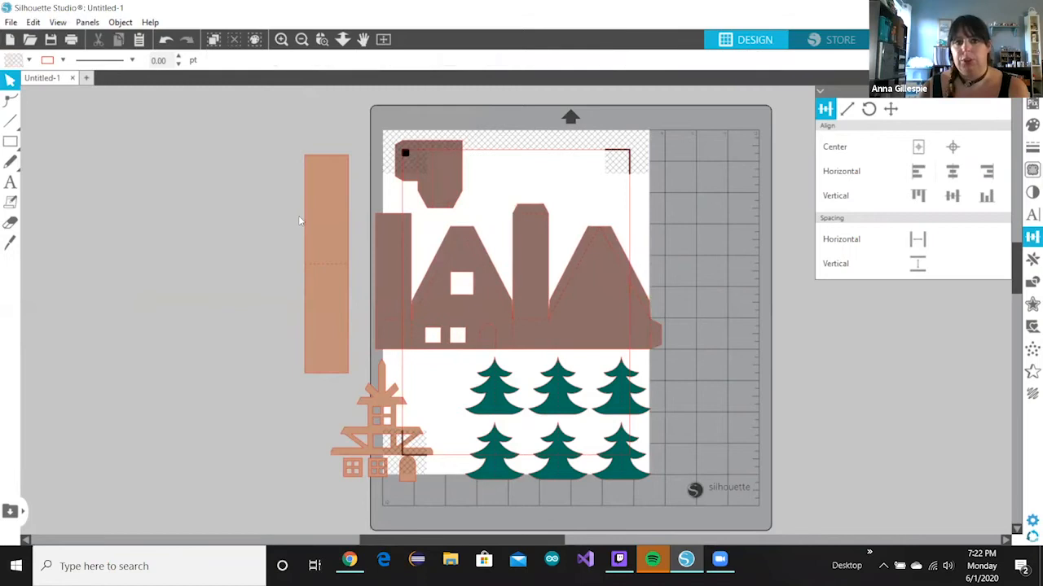
left_click(316, 200)
left_click_drag(316, 200, 92, 150)
left_click_drag(343, 389, 134, 119)
left_click_drag(525, 280, 197, 434)
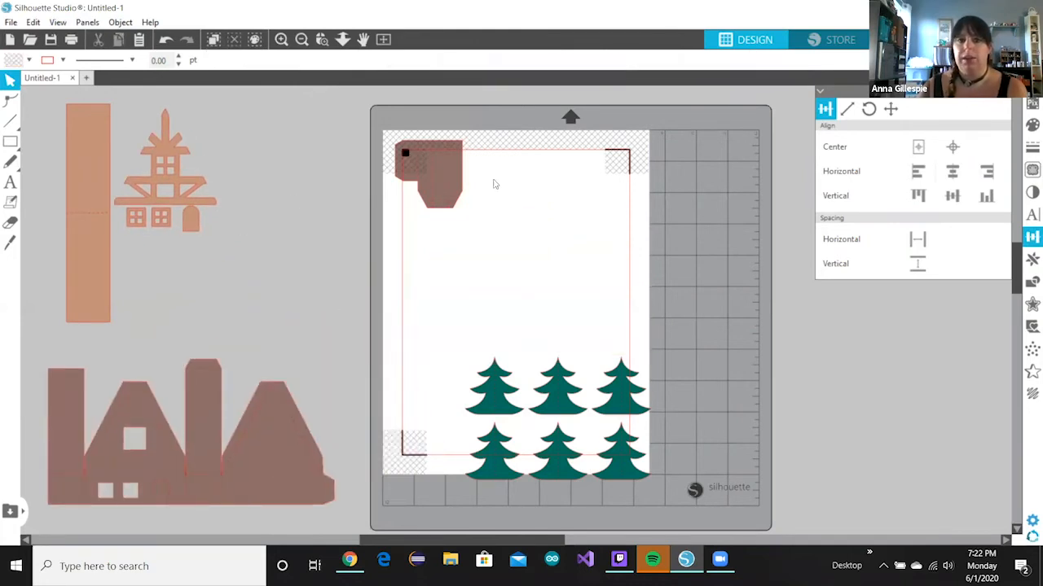
left_click_drag(438, 186, 183, 326)
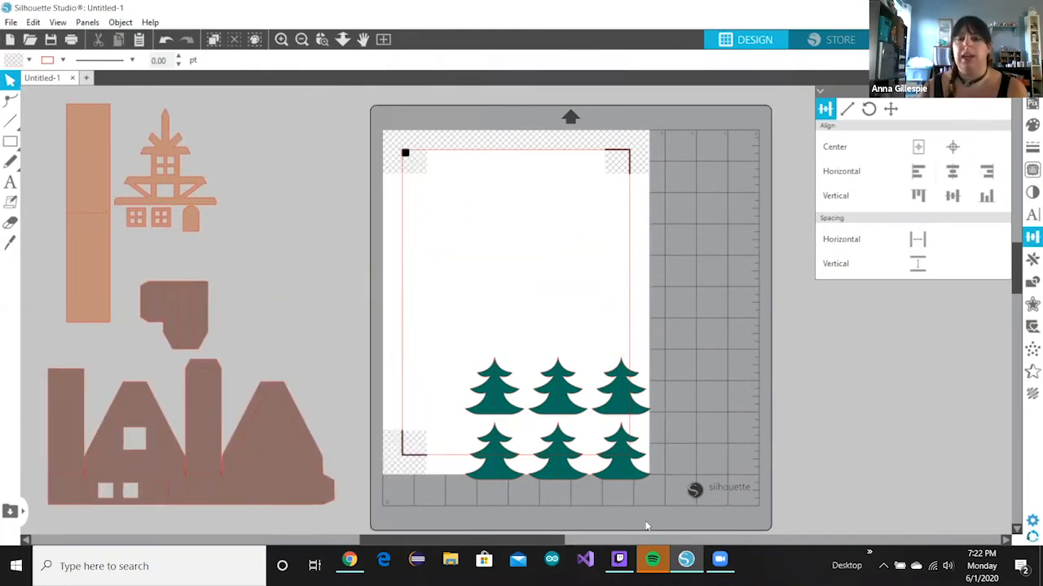
- Place the six-tree group at the mat's upper left and go to the Send panel
left_click(534, 474)
left_click_drag(534, 474, 554, 282)
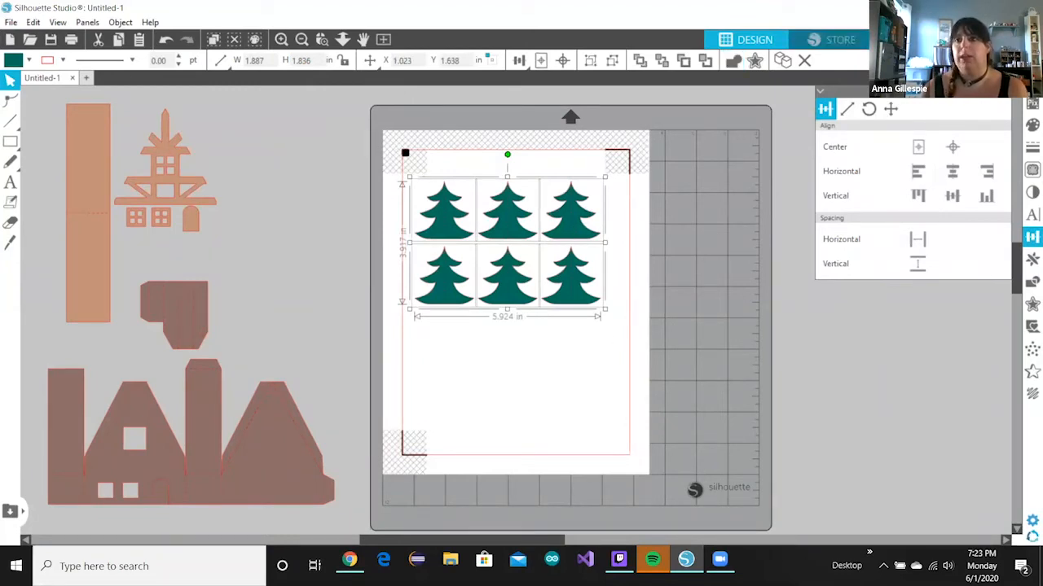
left_click(996, 39)
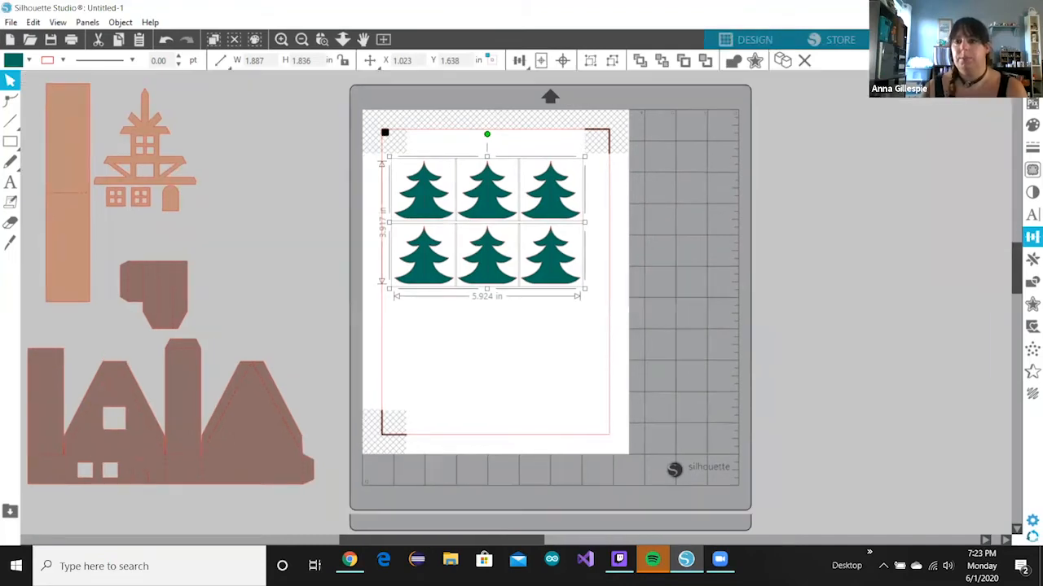
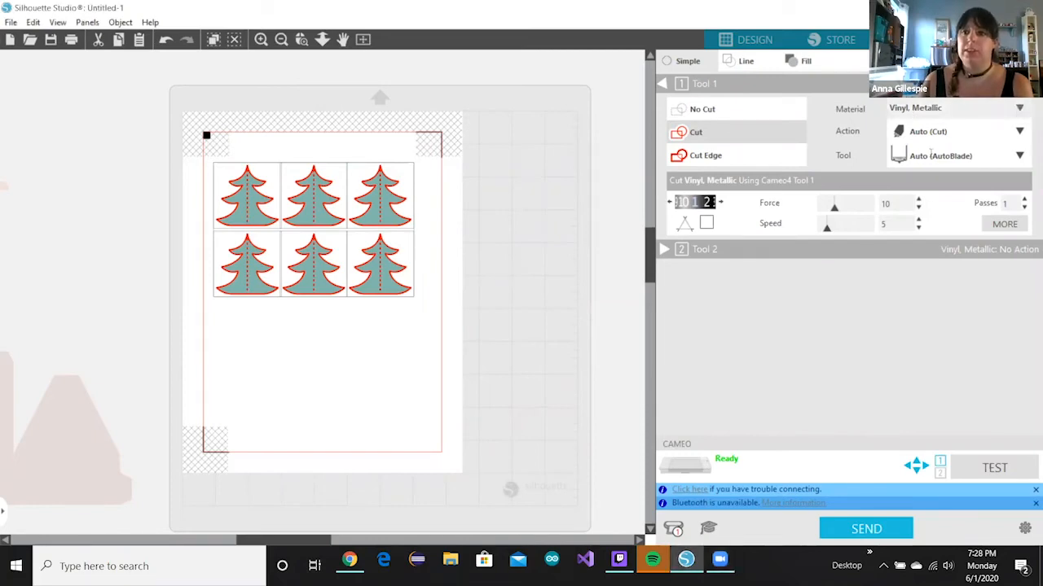
- Set the six-tree cut material to Cardstock, Plain, giving force 20, speed 4, 1 pass
left_click(1019, 108)
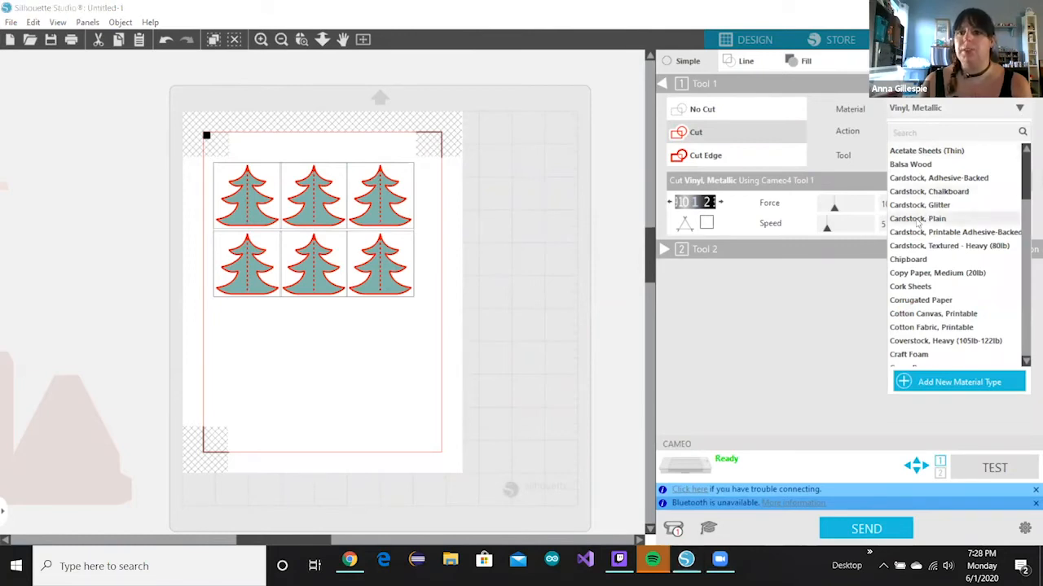
left_click(918, 218)
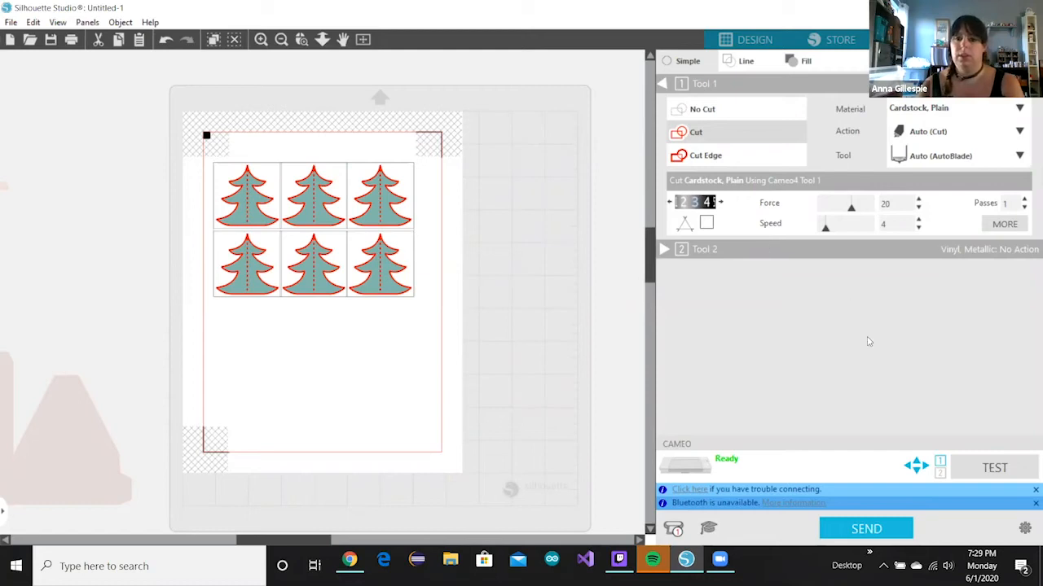
left_click(720, 562)
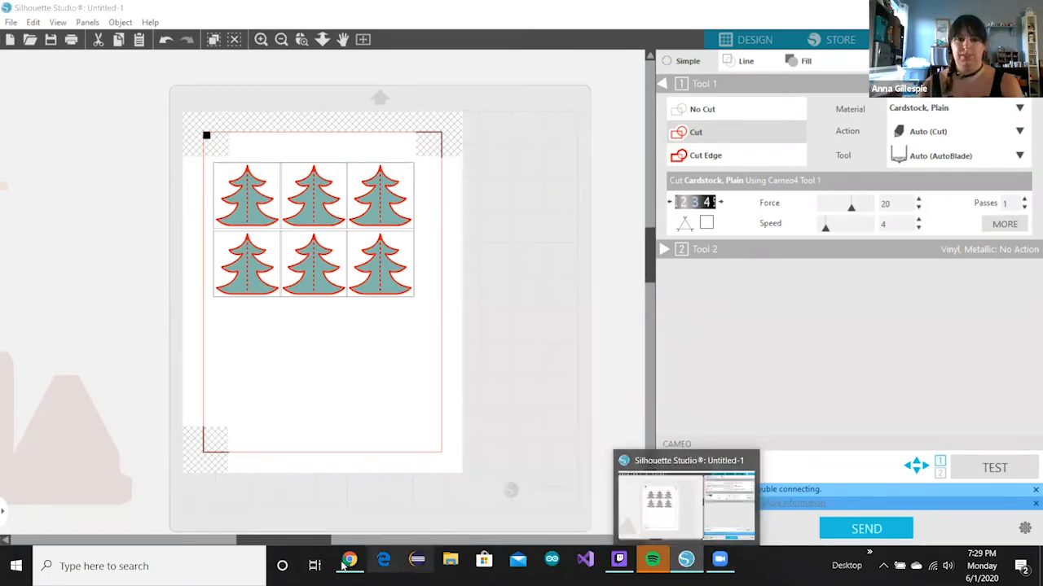
- Bring up the Silhouette Design Store home page over the canvas
mouse_move(351, 564)
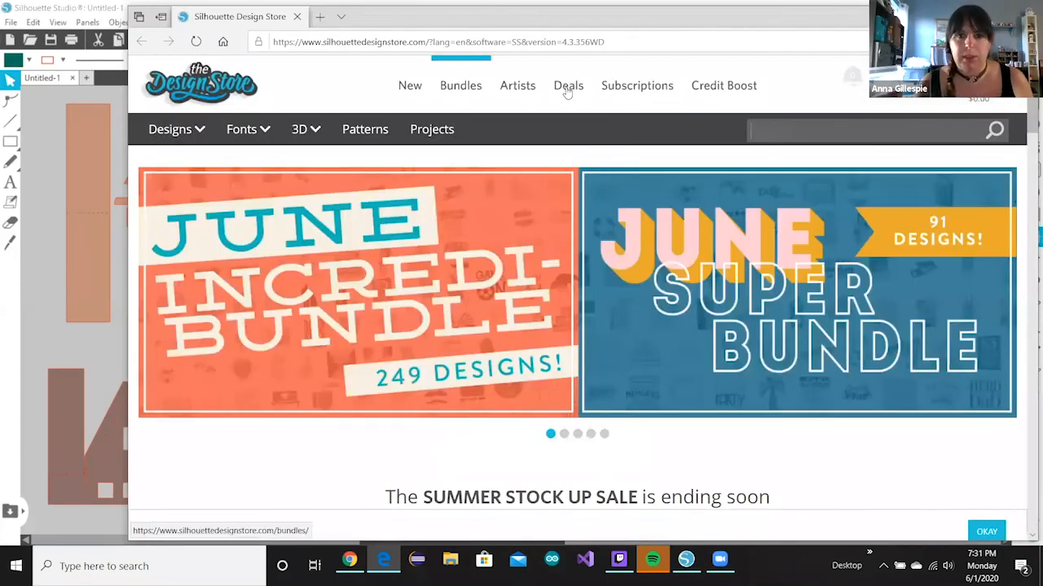
- Browse the store's Deals > Free Designs listing
mouse_move(566, 94)
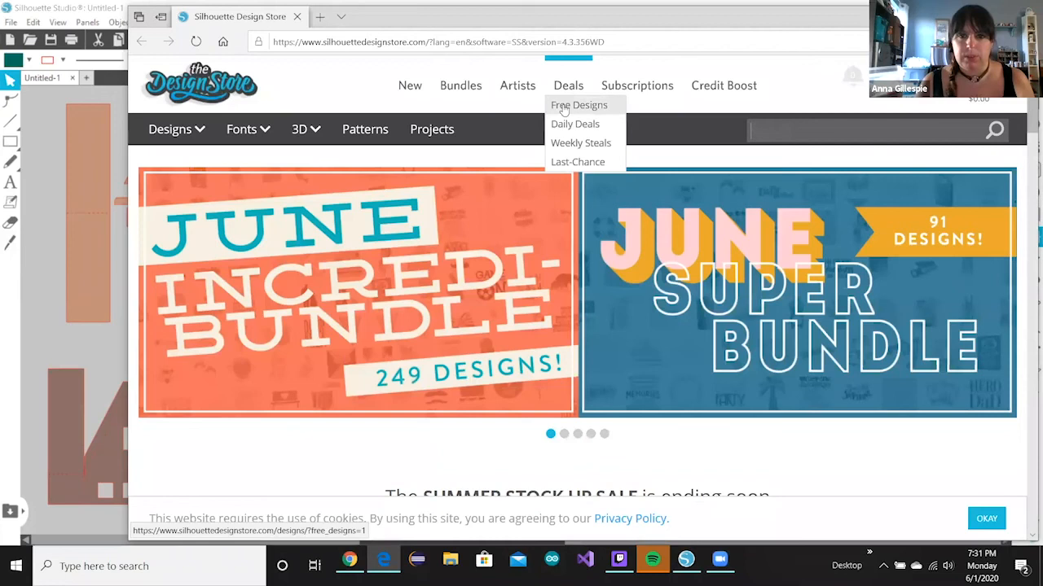
left_click(563, 107)
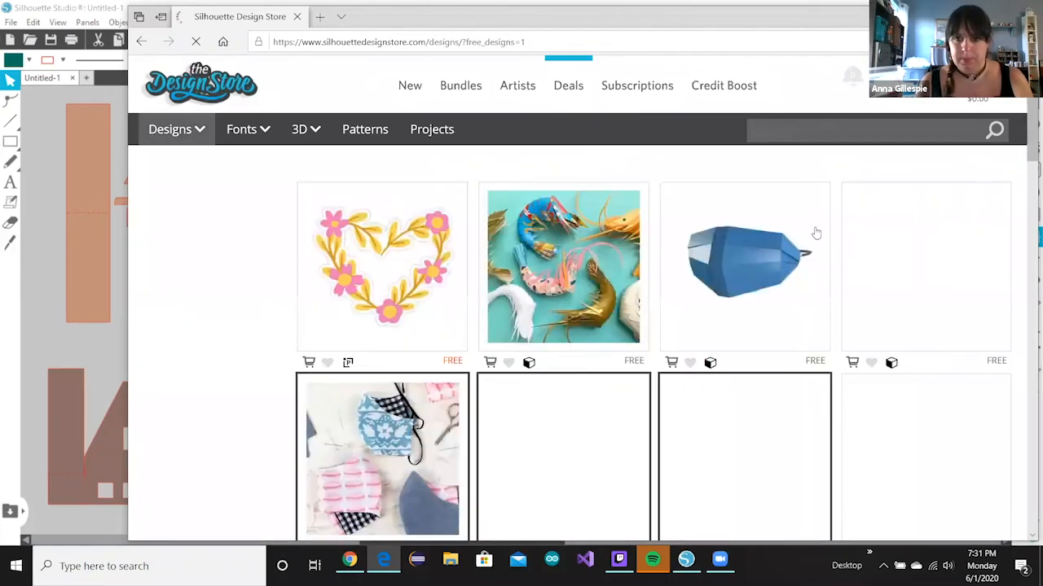
scroll(896, 310, "down", 3)
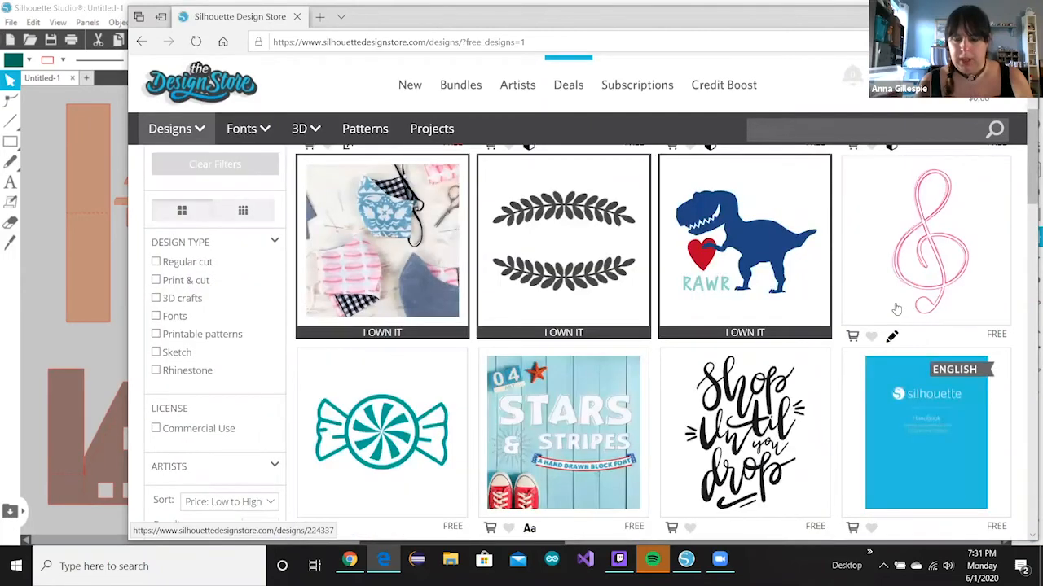
scroll(896, 309, "down", 10)
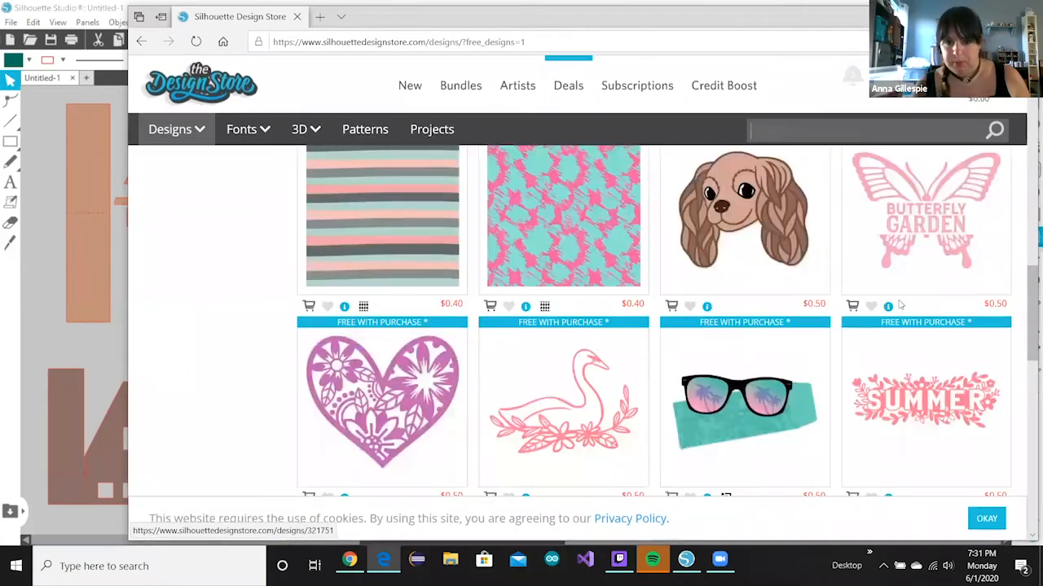
scroll(900, 304, "up", 12)
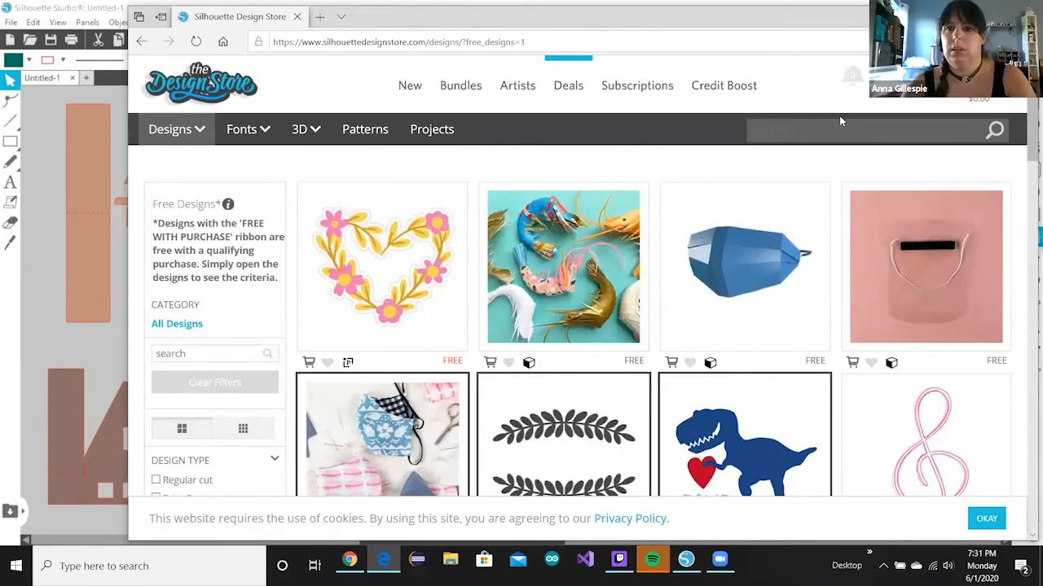
- Search the store for 'mask', view the floral heart design, then return to Silhouette Studio
left_click(844, 124)
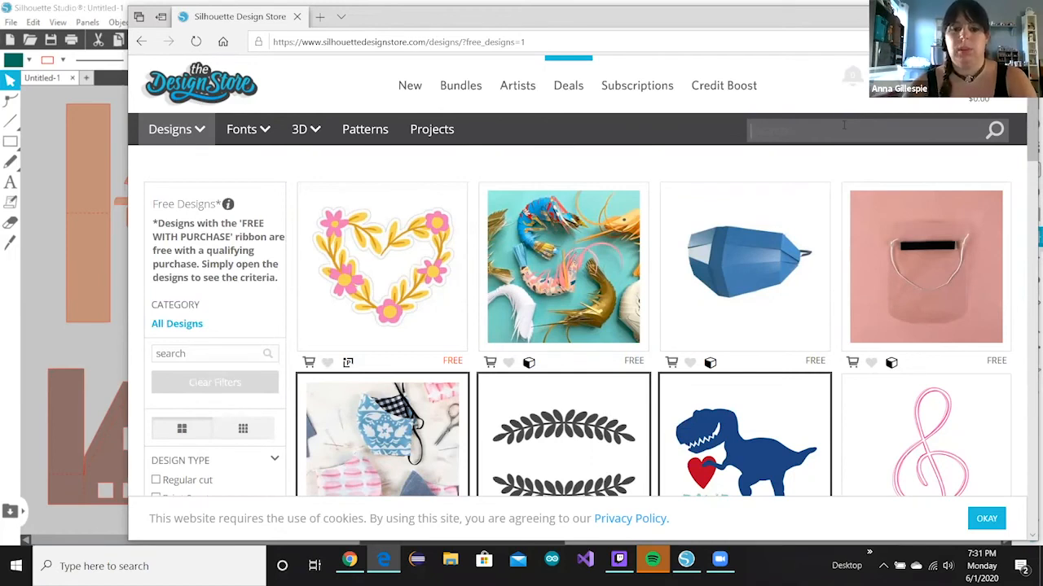
type("mask")
key("Return")
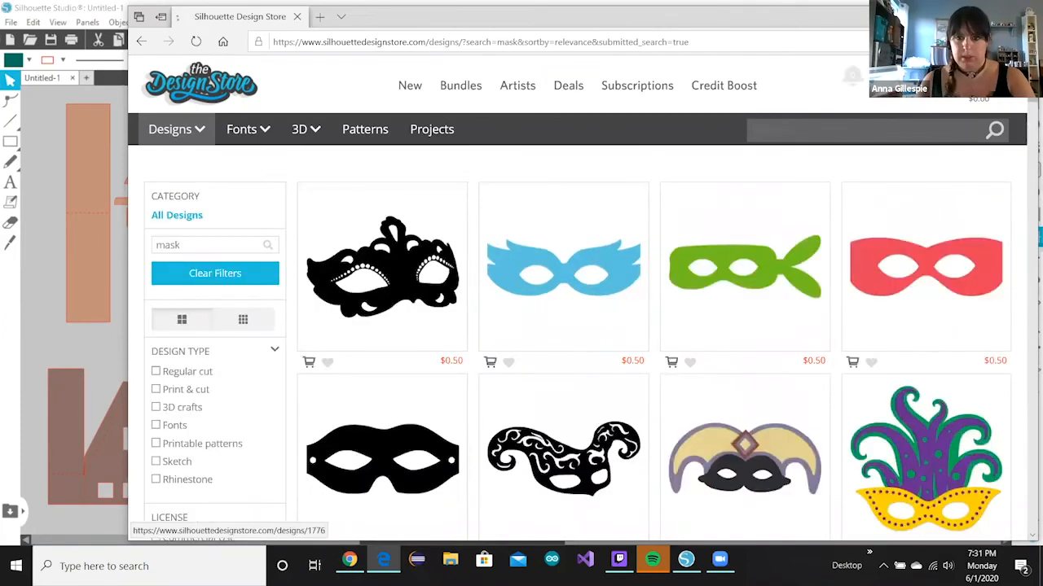
scroll(425, 92, "down", 5)
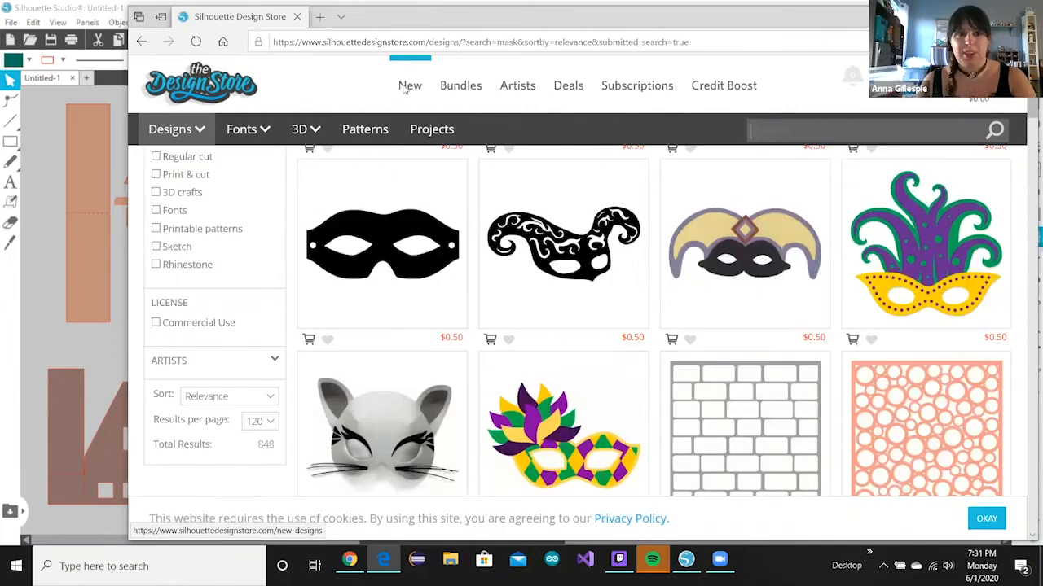
left_click(140, 42)
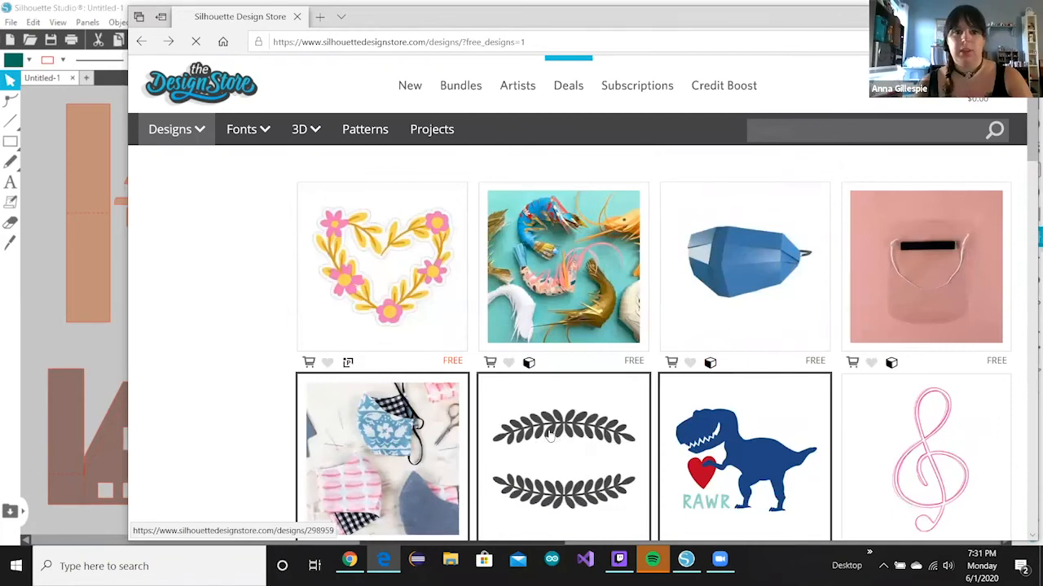
left_click(429, 261)
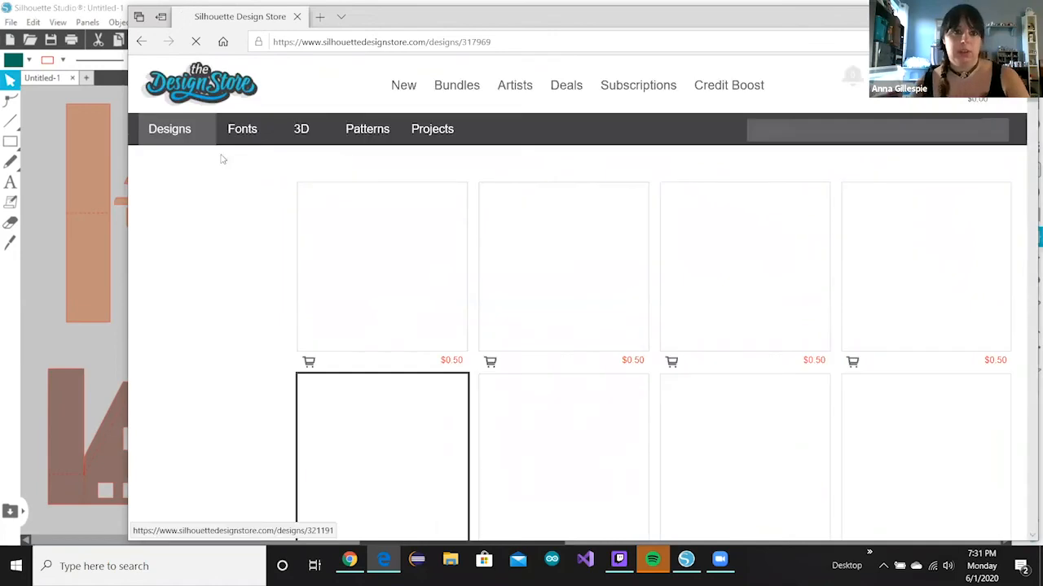
left_click(76, 116)
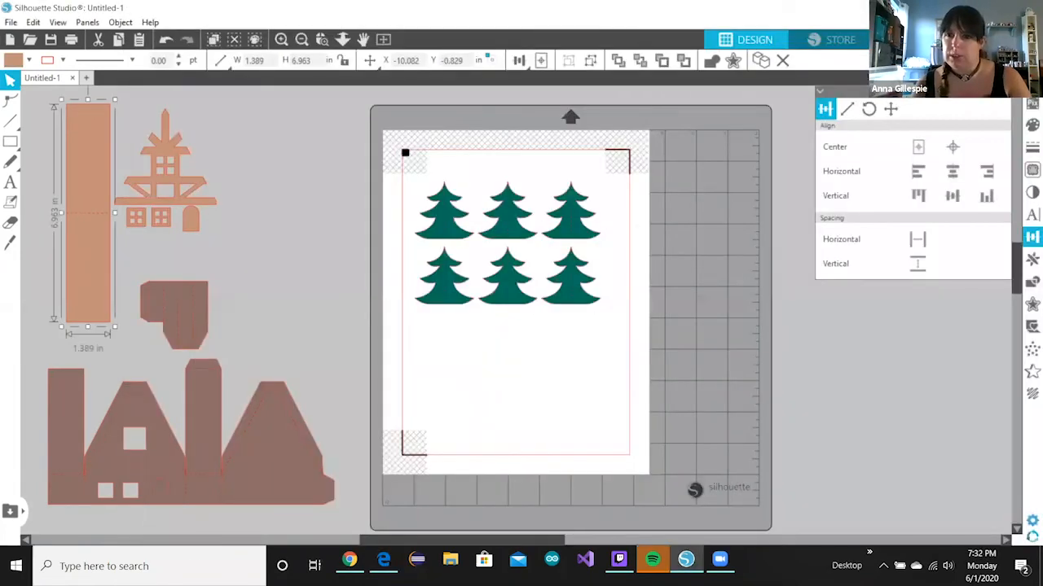
- Switch the Library to the personal account and browse Recent Downloads, Project Designs and User Designs
left_click(904, 39)
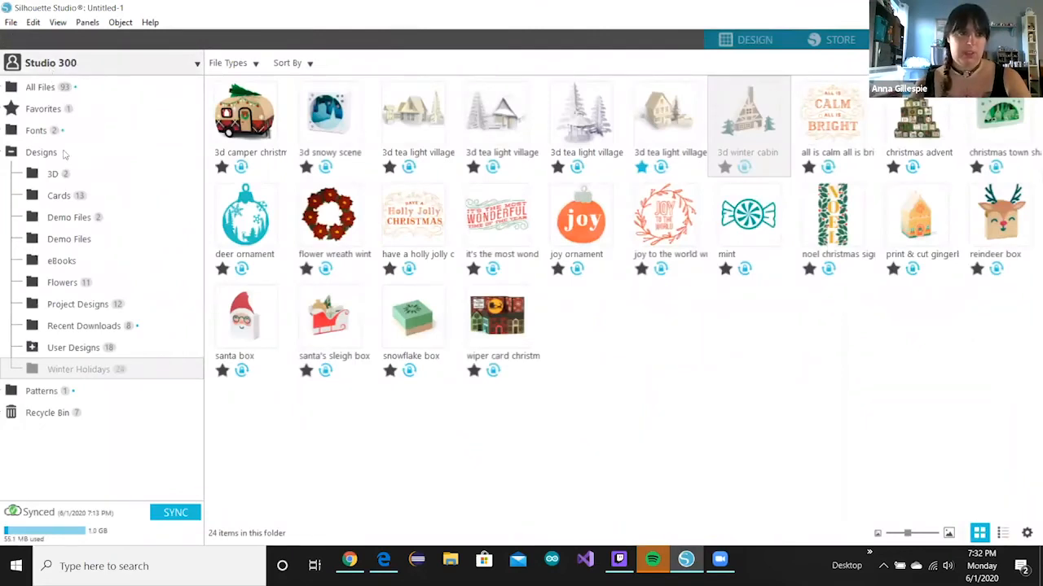
left_click(51, 68)
left_click(70, 201)
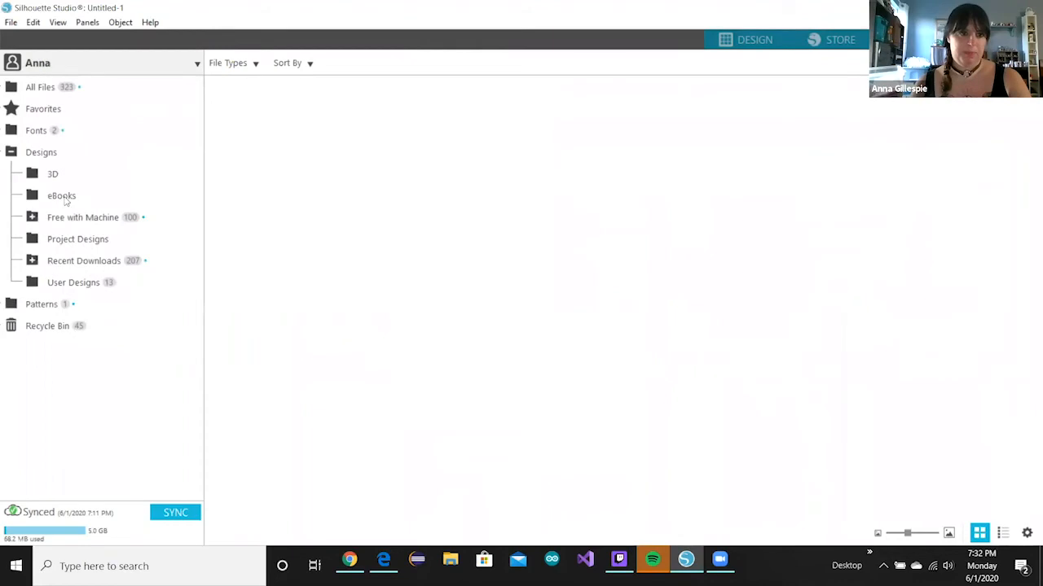
left_click(70, 260)
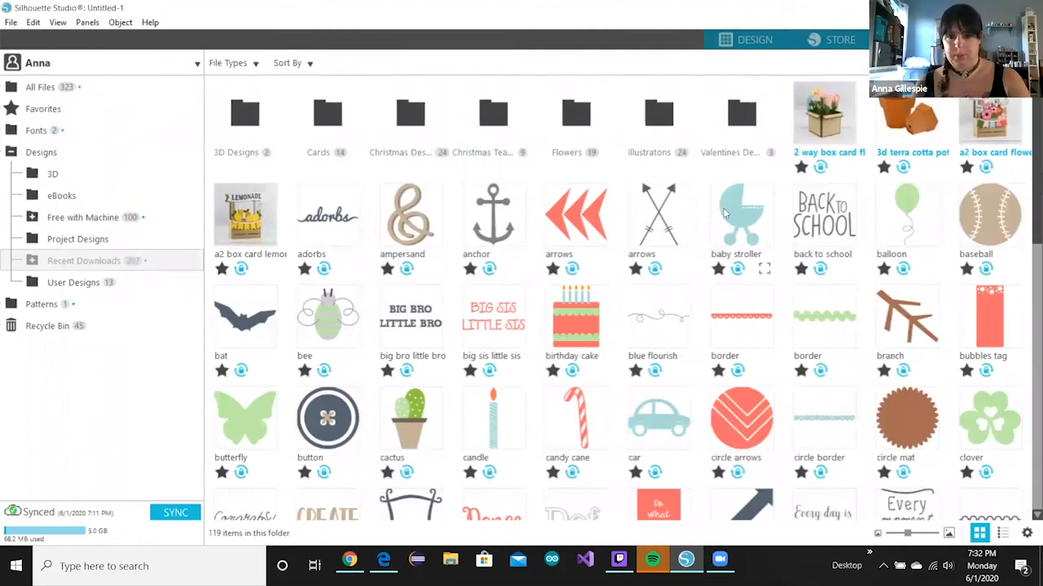
scroll(725, 213, "down", 2)
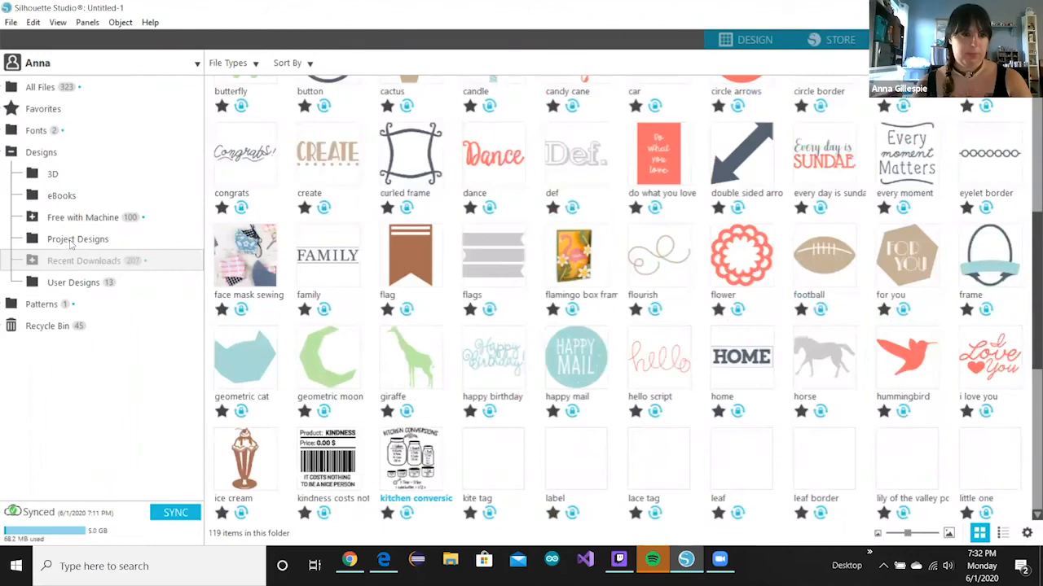
left_click(71, 240)
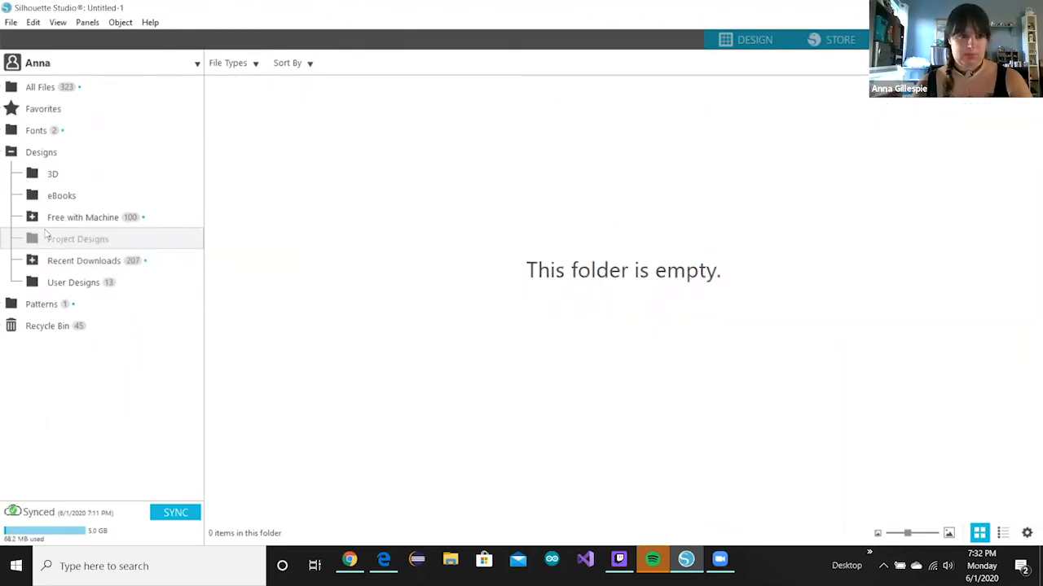
left_click(67, 283)
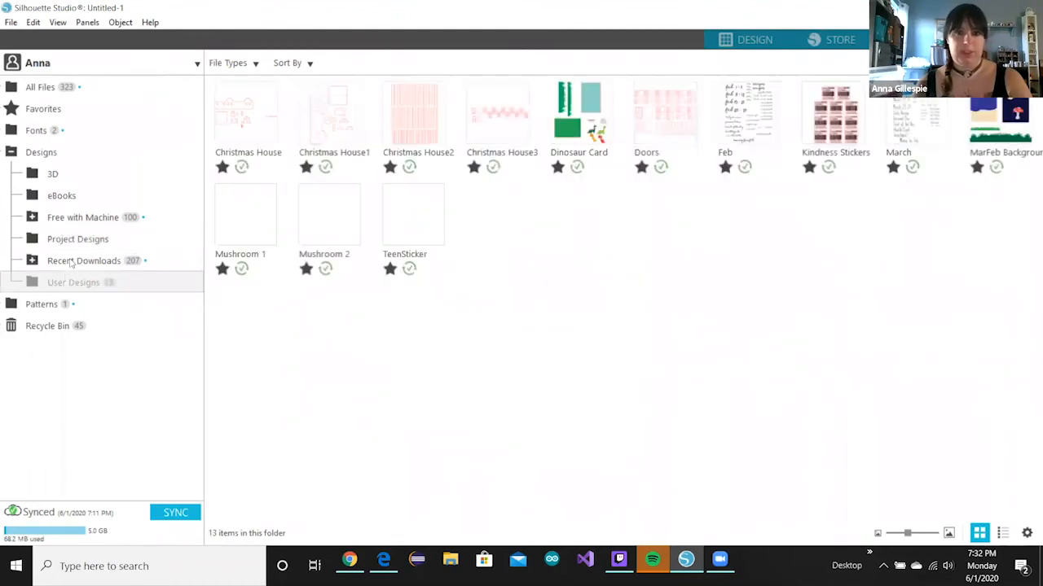
left_click(73, 261)
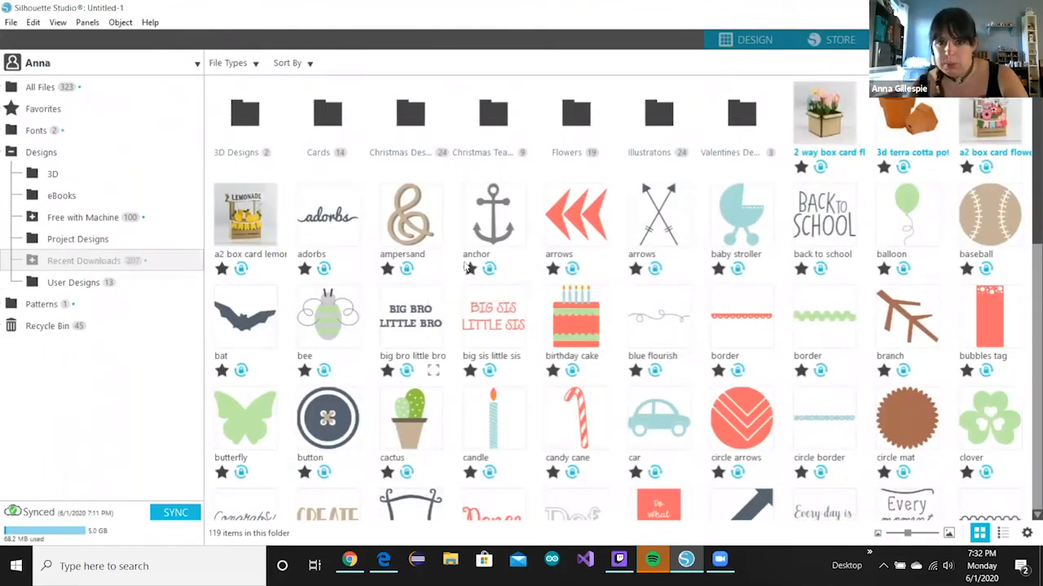
- Open the face mask sewing design from Recent Downloads onto the mat
scroll(415, 255, "down", 8)
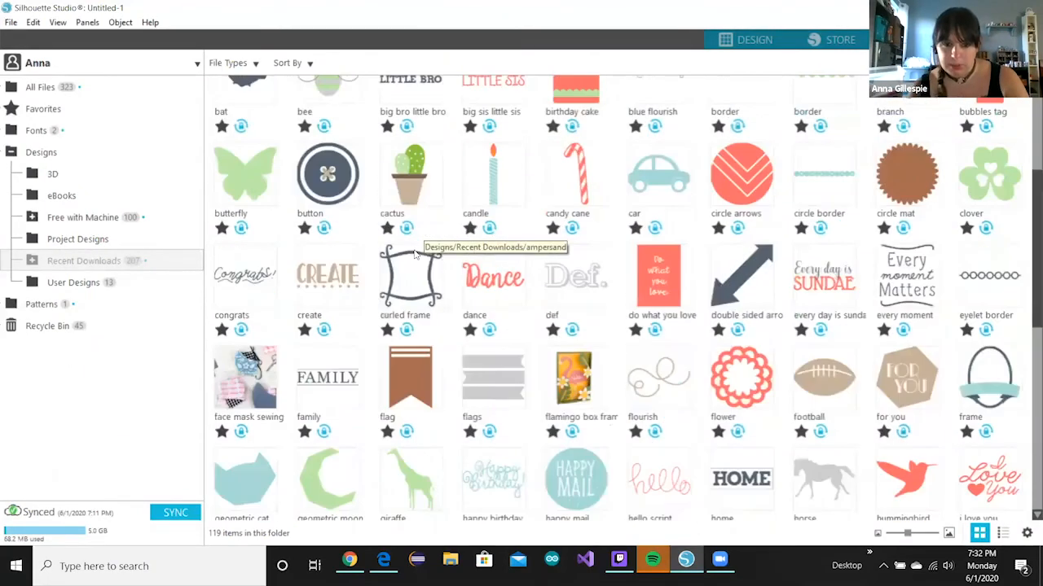
scroll(419, 261, "down", 6)
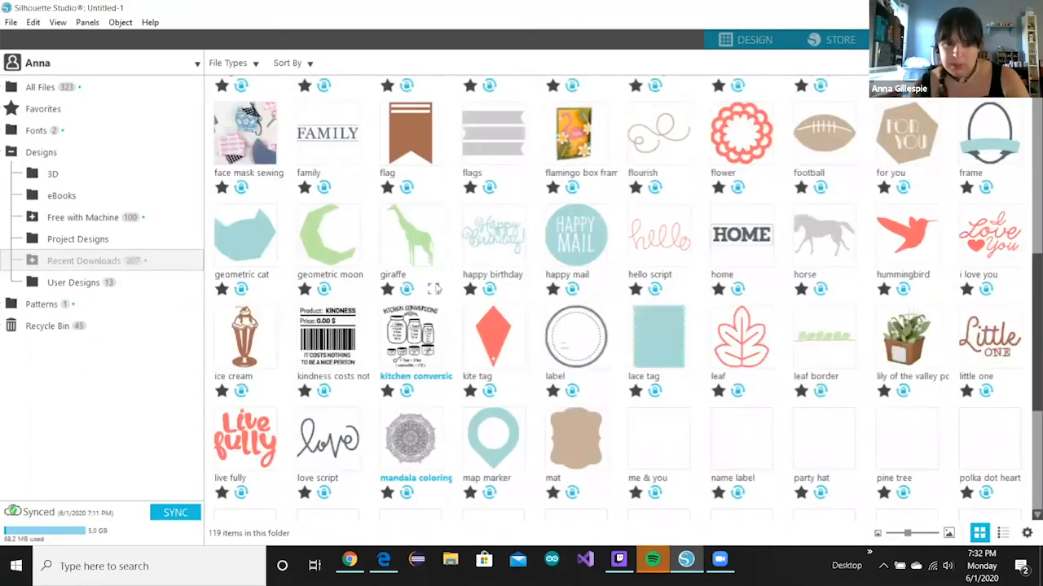
scroll(437, 287, "up", 1)
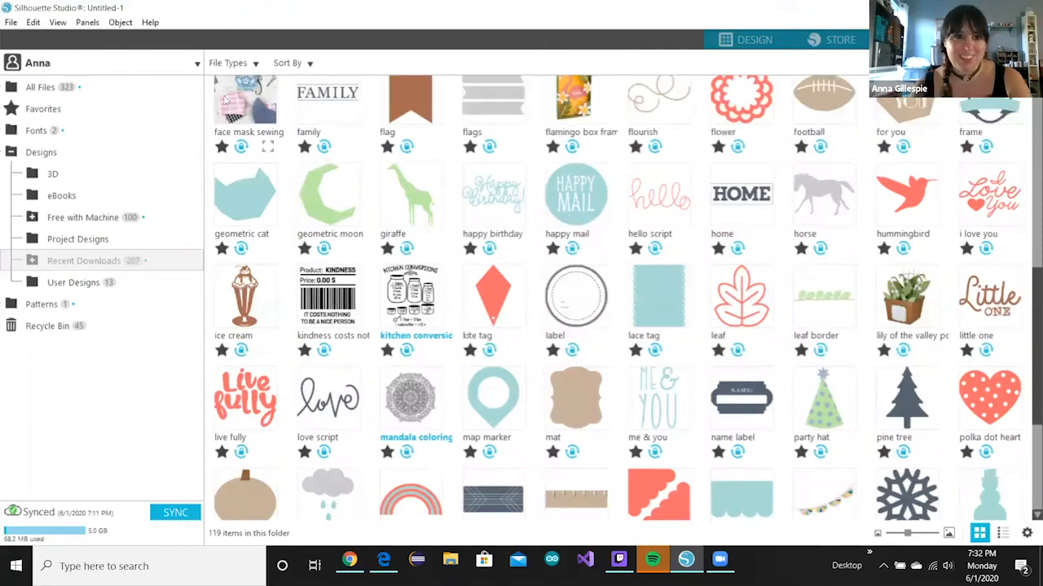
double_click(226, 100)
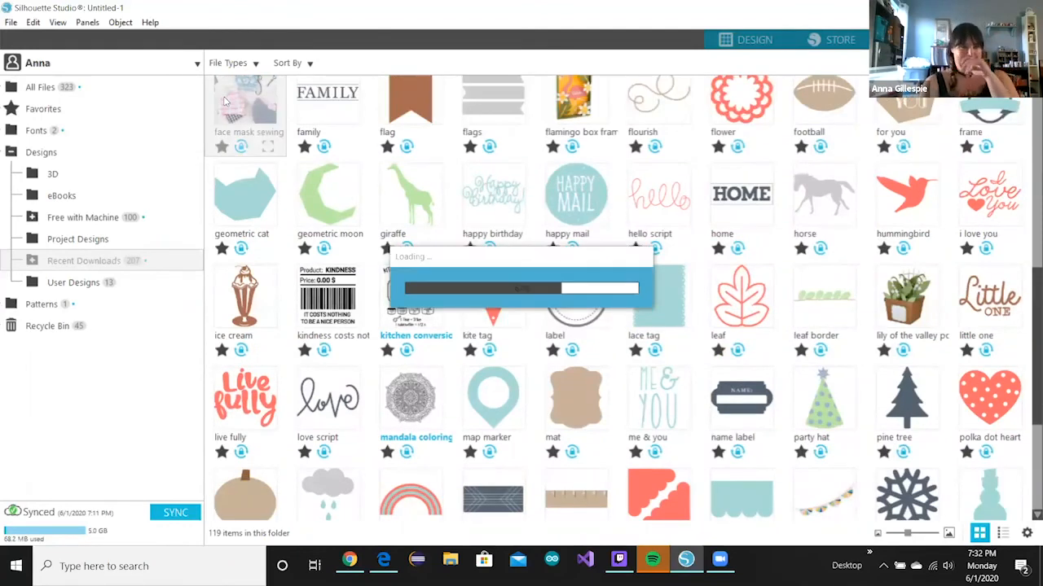
right_click(221, 97)
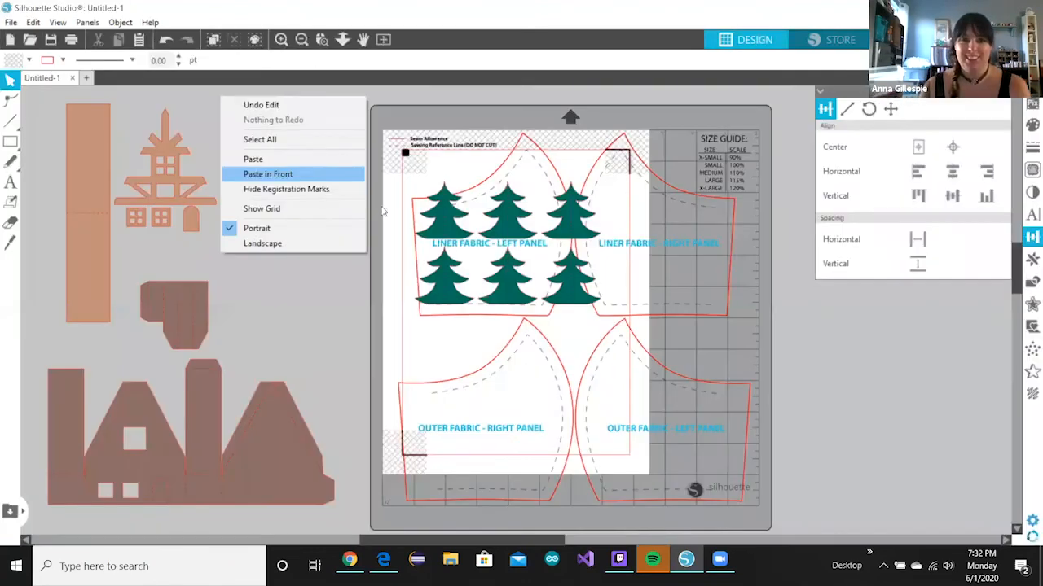
- Drag all six green trees off the mat to the left, leaving the mask pattern alone
left_click(498, 230)
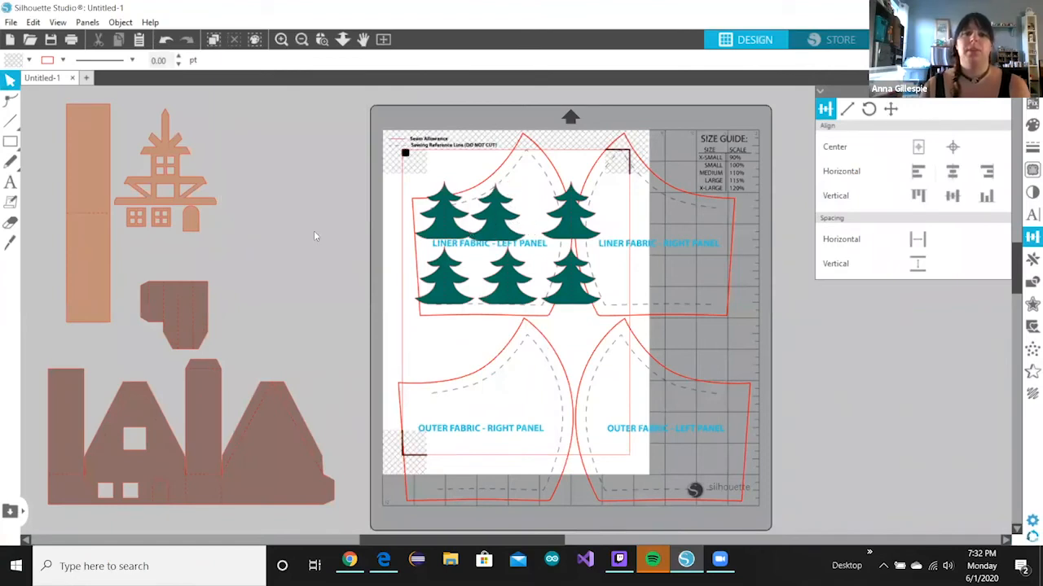
left_click_drag(499, 229, 363, 233)
left_click_drag(432, 232, 168, 261)
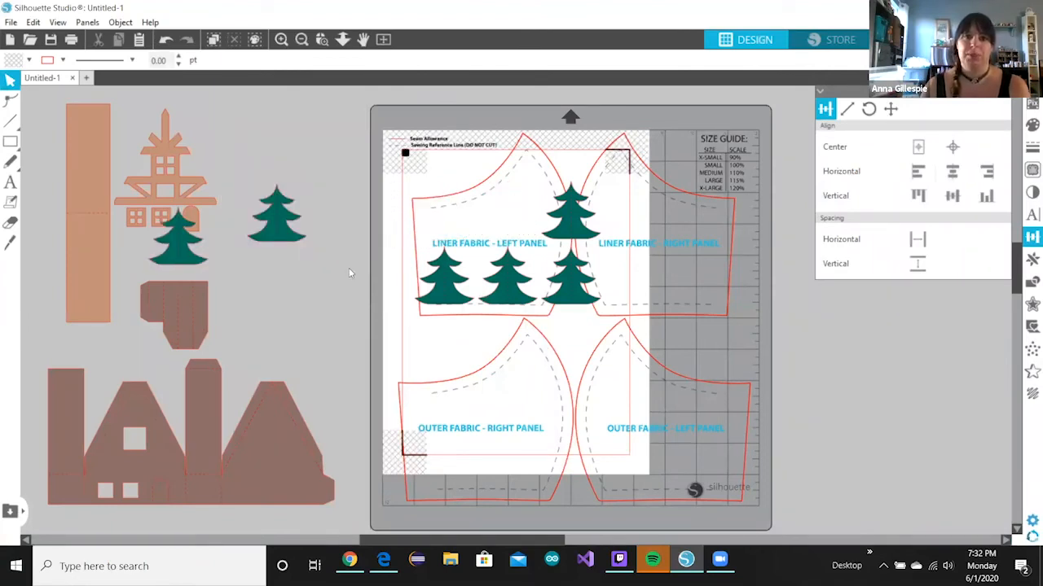
left_click_drag(439, 281, 211, 285)
left_click(361, 251)
left_click_drag(570, 281, 308, 269)
left_click_drag(576, 230, 223, 267)
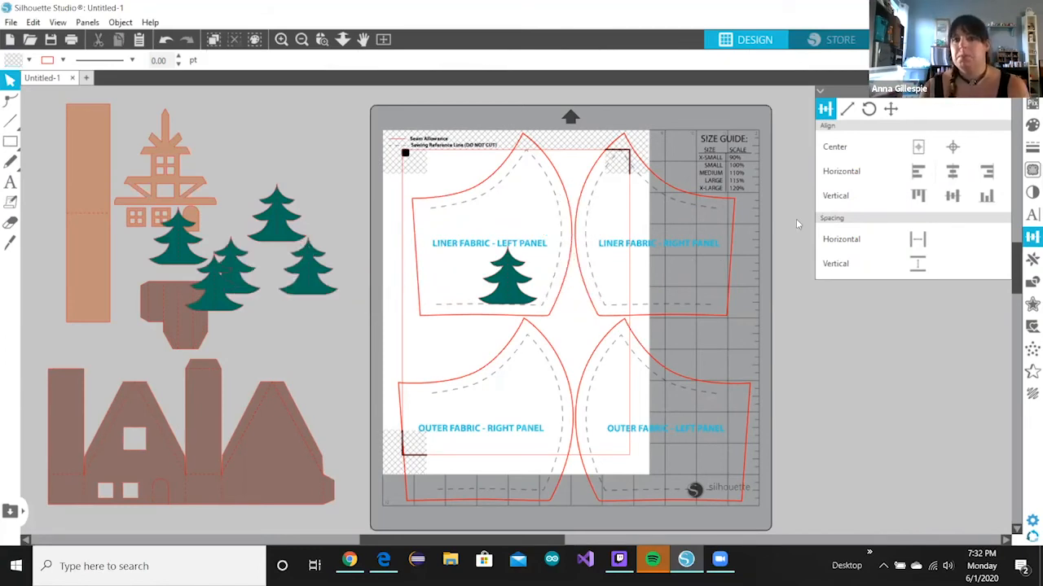
left_click_drag(501, 275, 211, 332)
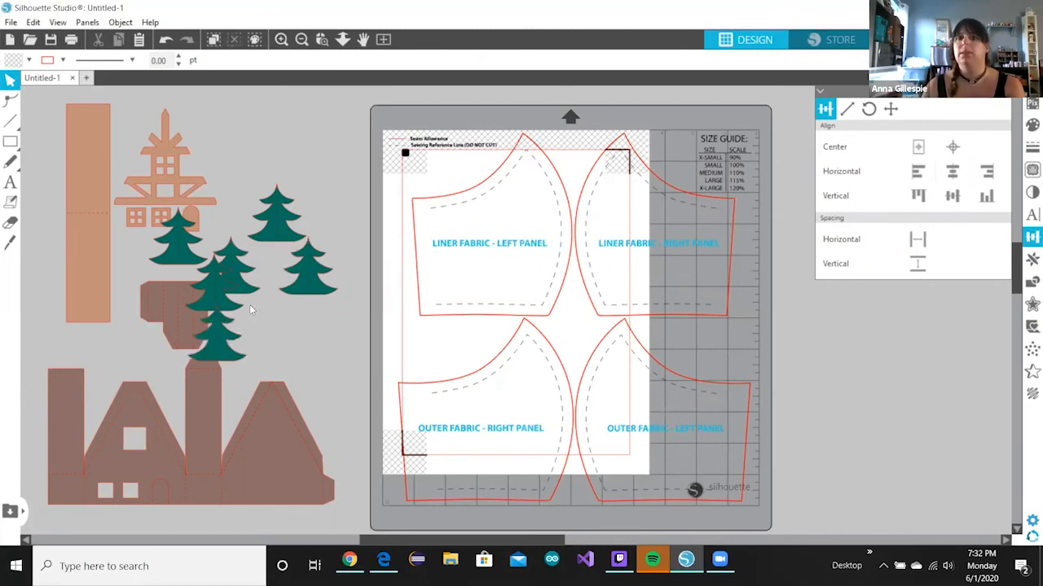
left_click(605, 209)
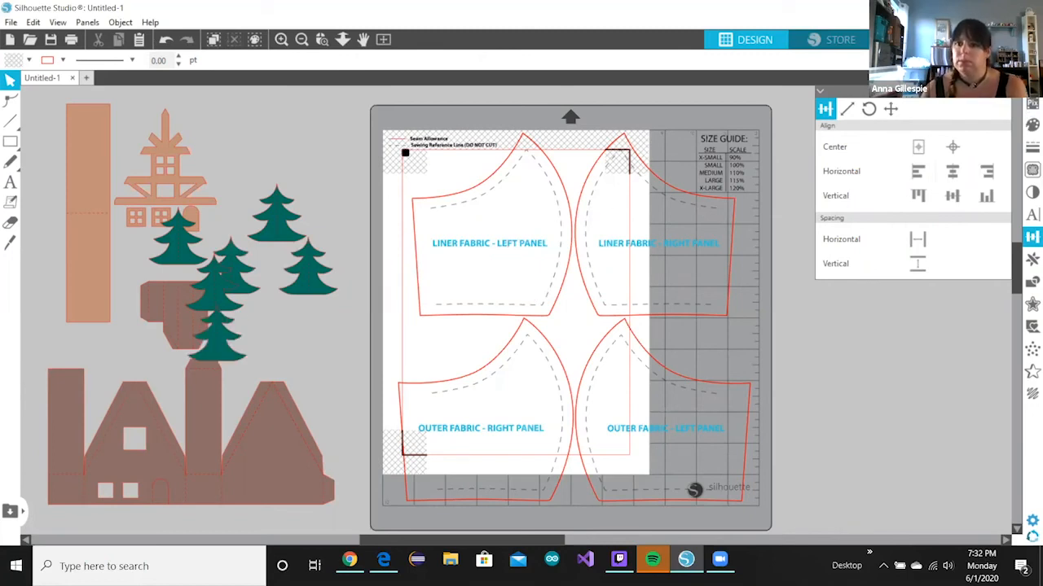
left_click(1032, 170)
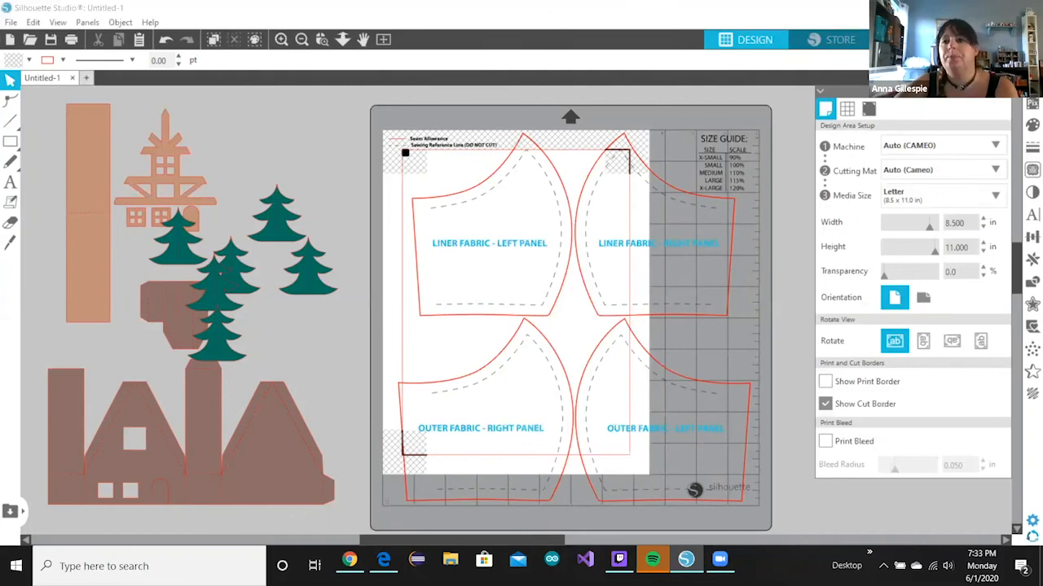
- Set the Page Setup media size to Auto (12x12) and return to the Send panel
left_click(1000, 40)
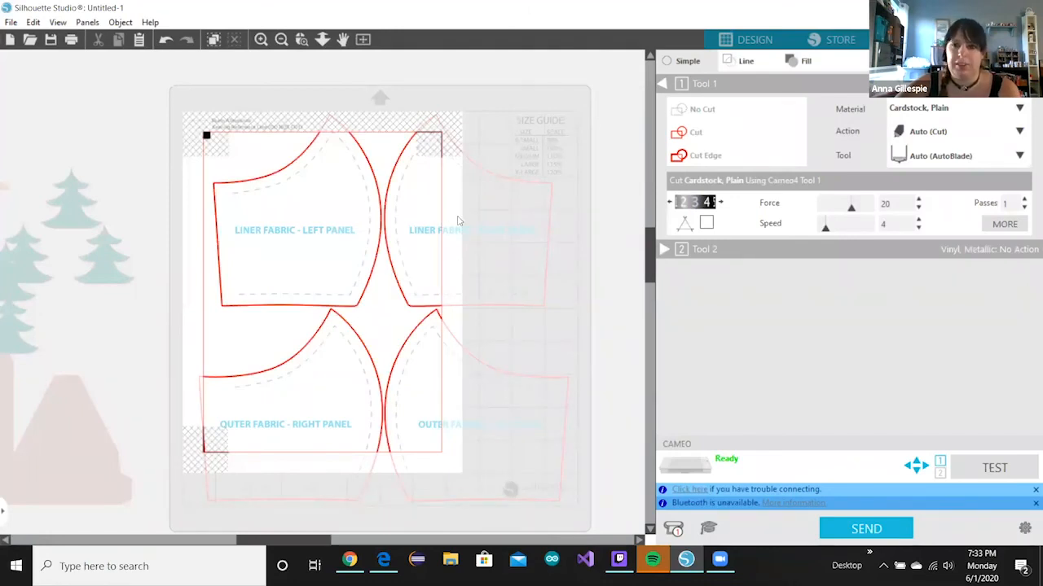
left_click(750, 39)
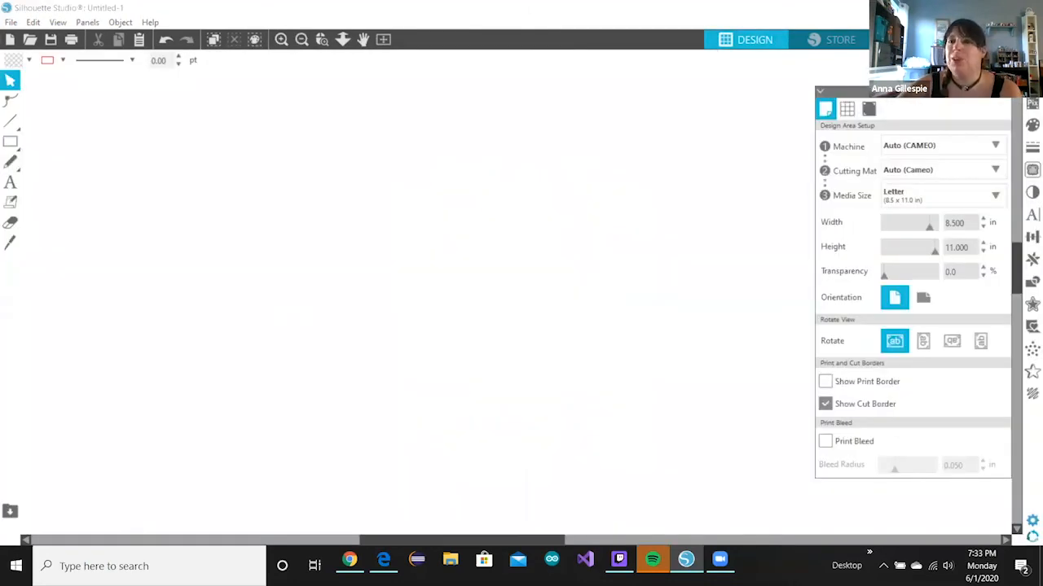
left_click(936, 195)
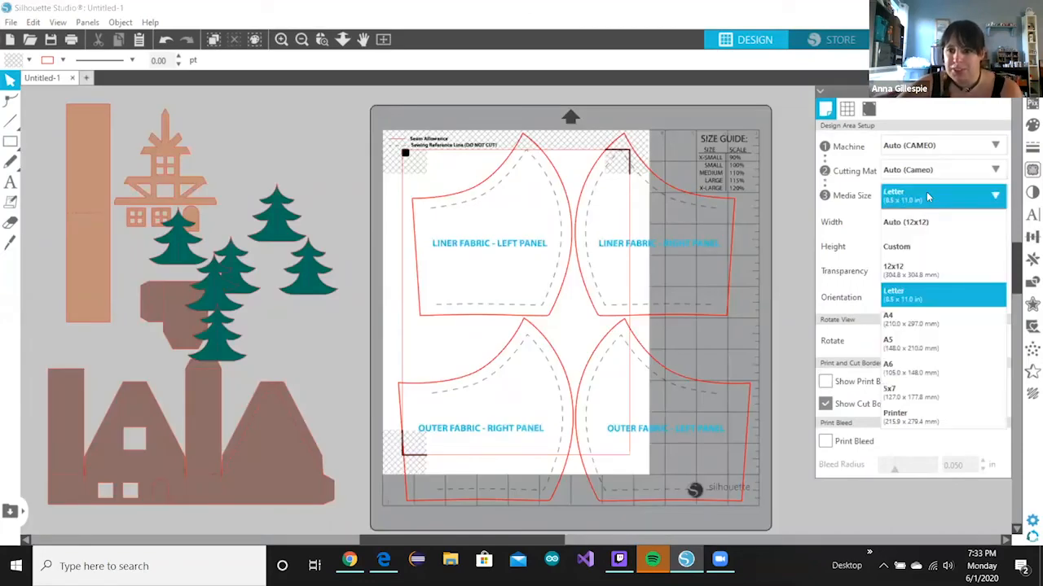
left_click(905, 222)
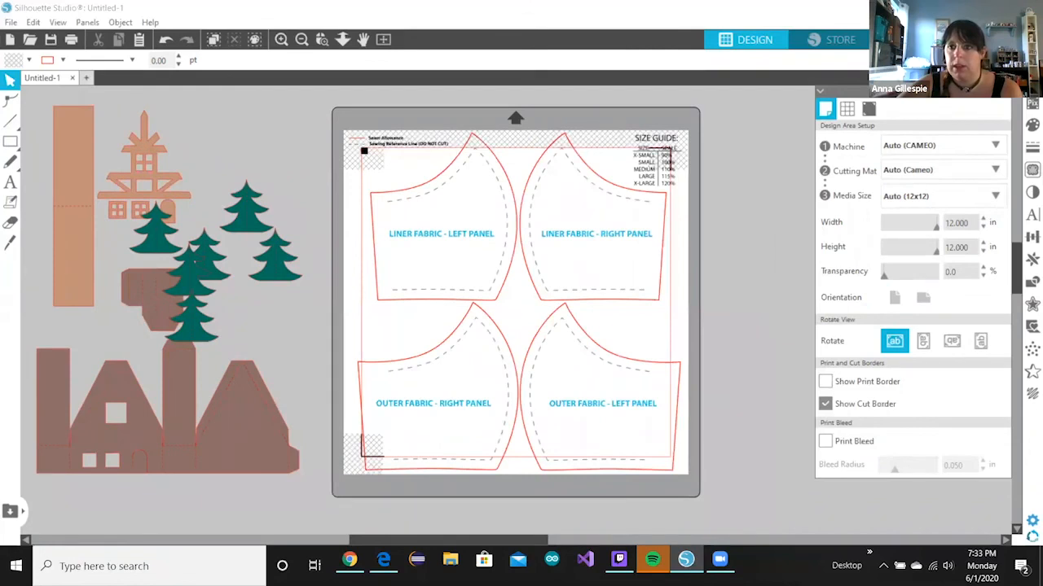
left_click(977, 39)
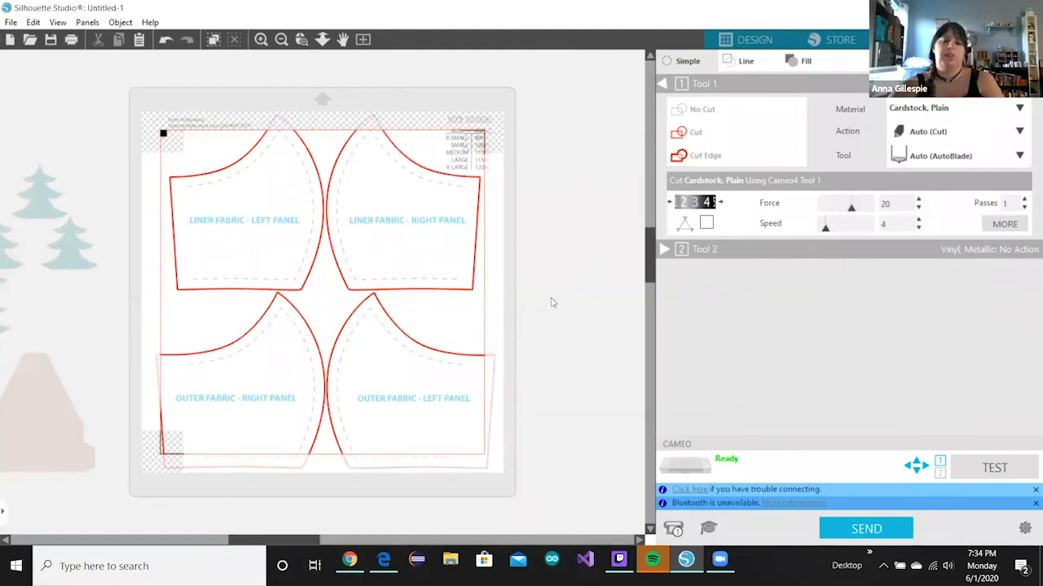
- Change Tool 1's material to Fabric, Thin (Cotton Print), giving force 33, speed 5
left_click(931, 108)
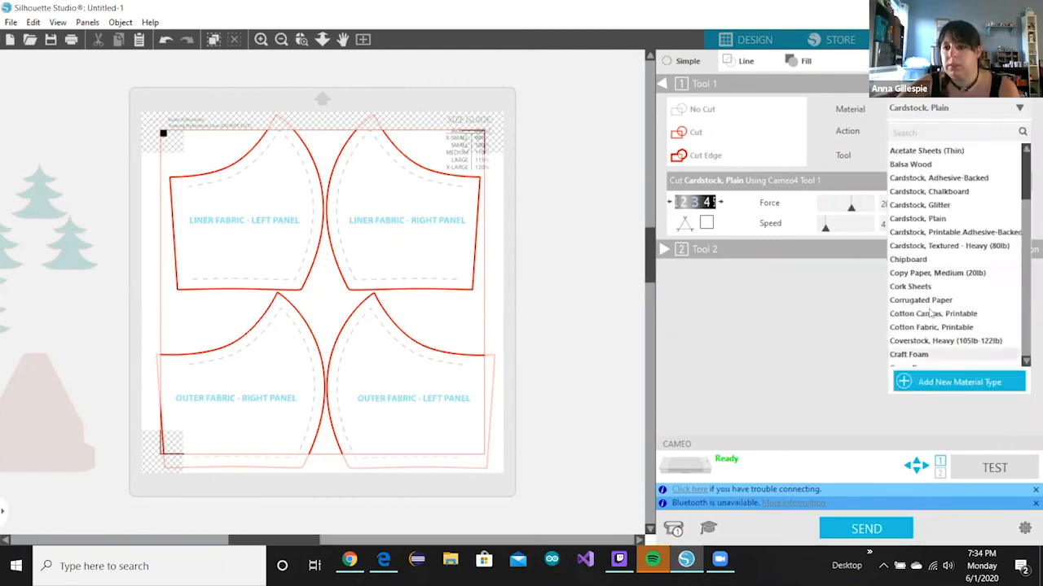
scroll(931, 313, "down", 4)
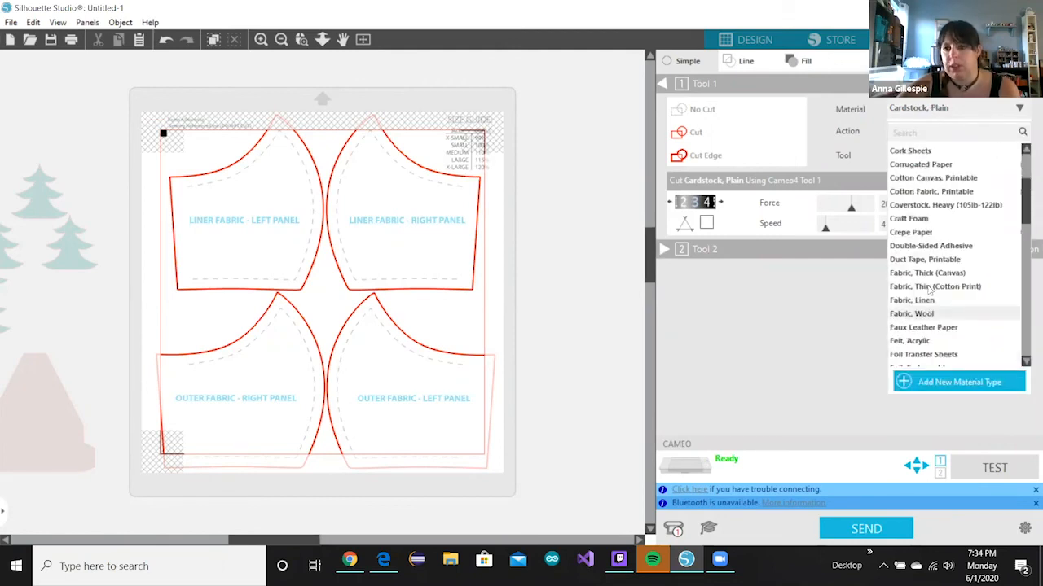
left_click(934, 289)
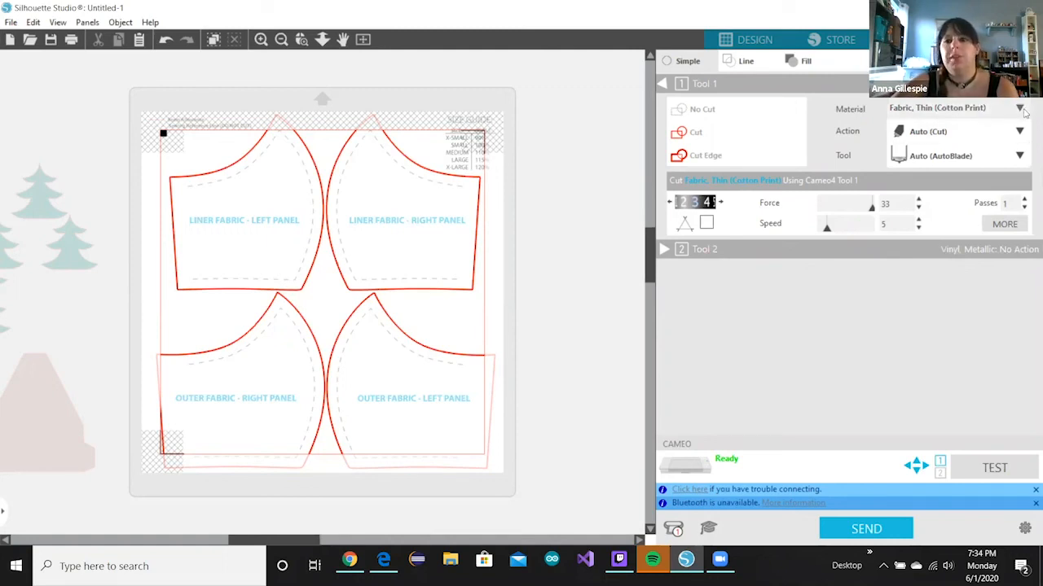
left_click(1020, 108)
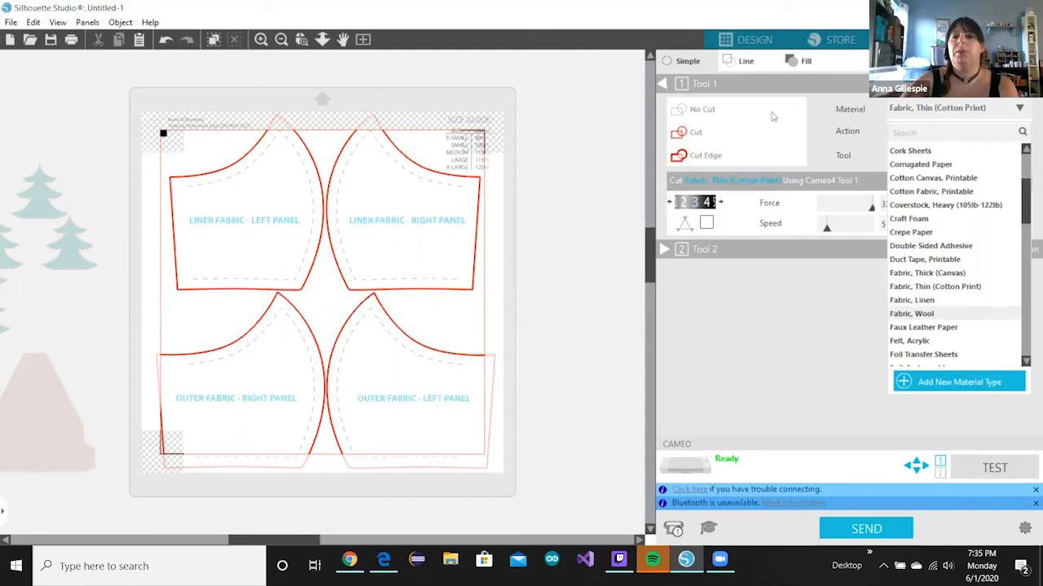
left_click(685, 253)
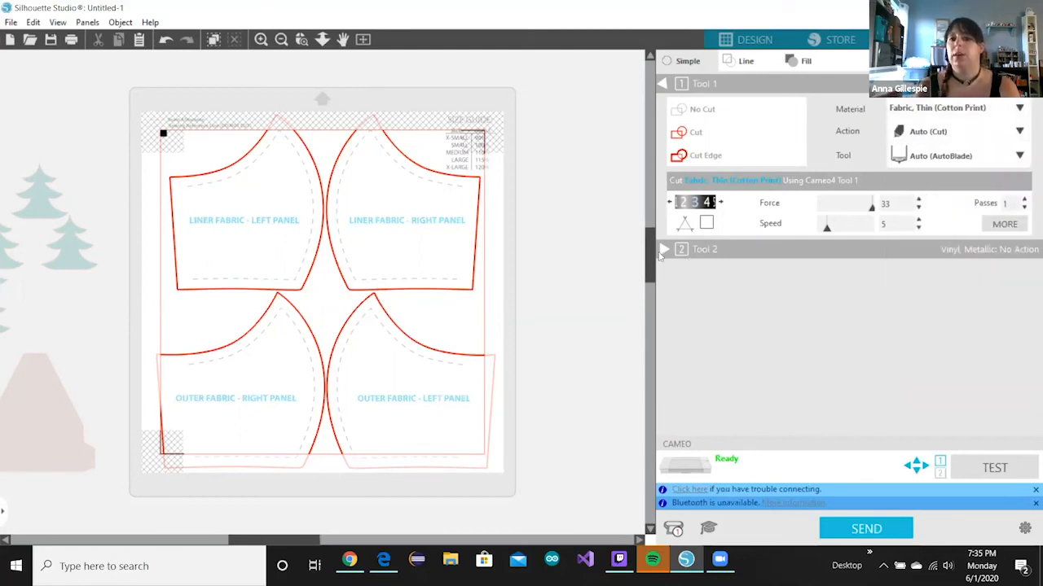
- Expand Tool 2's settings and set the right liner panel's outline to No Cut
left_click(676, 251)
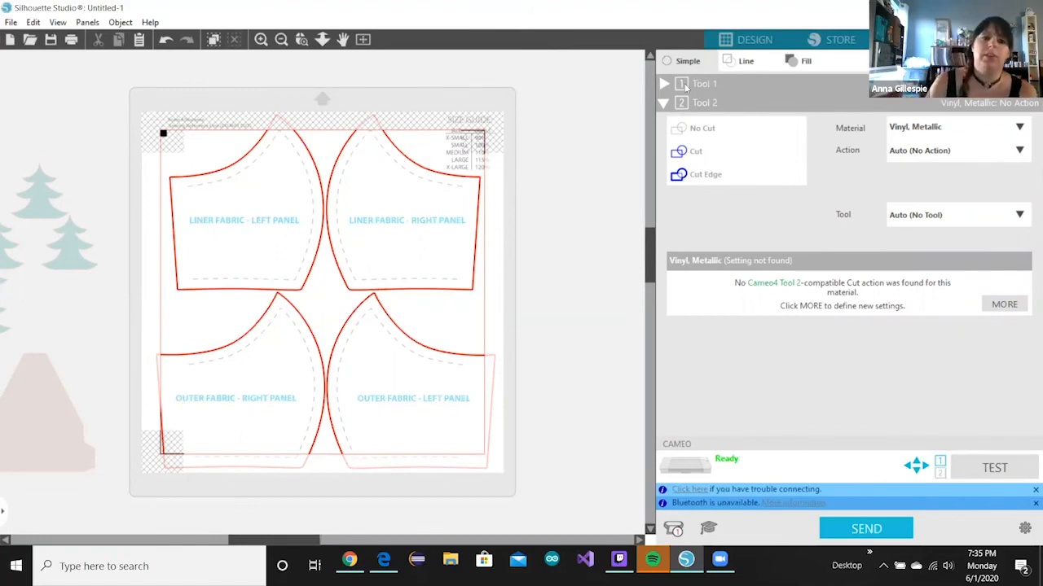
left_click(413, 167)
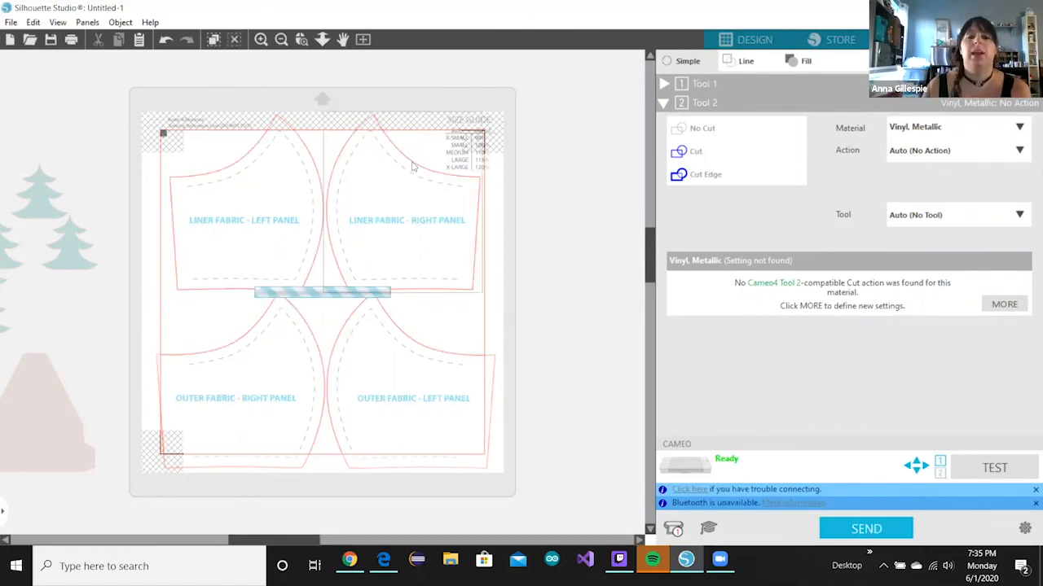
left_click(705, 157)
left_click(327, 179)
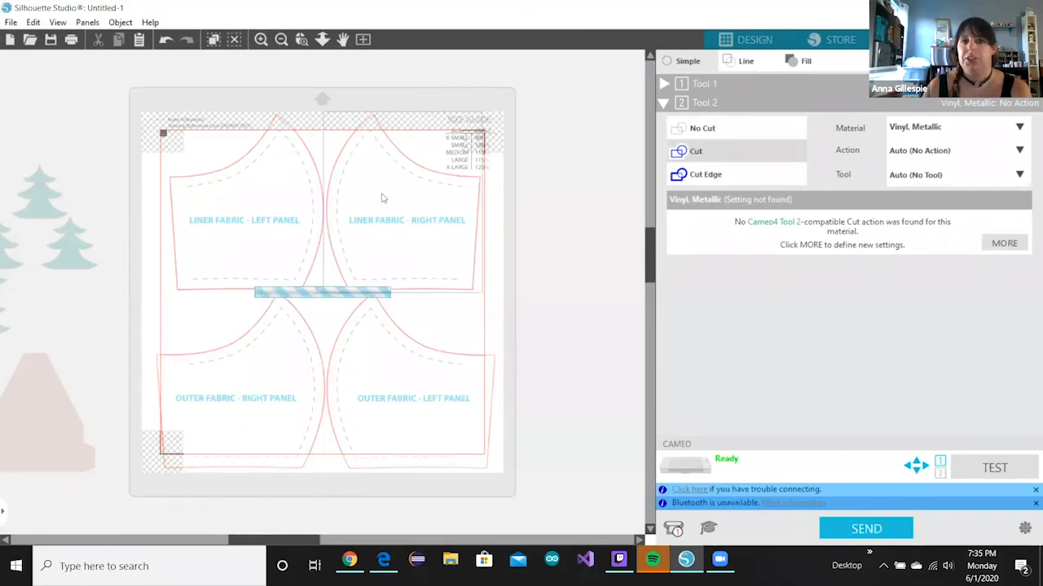
left_click(452, 146)
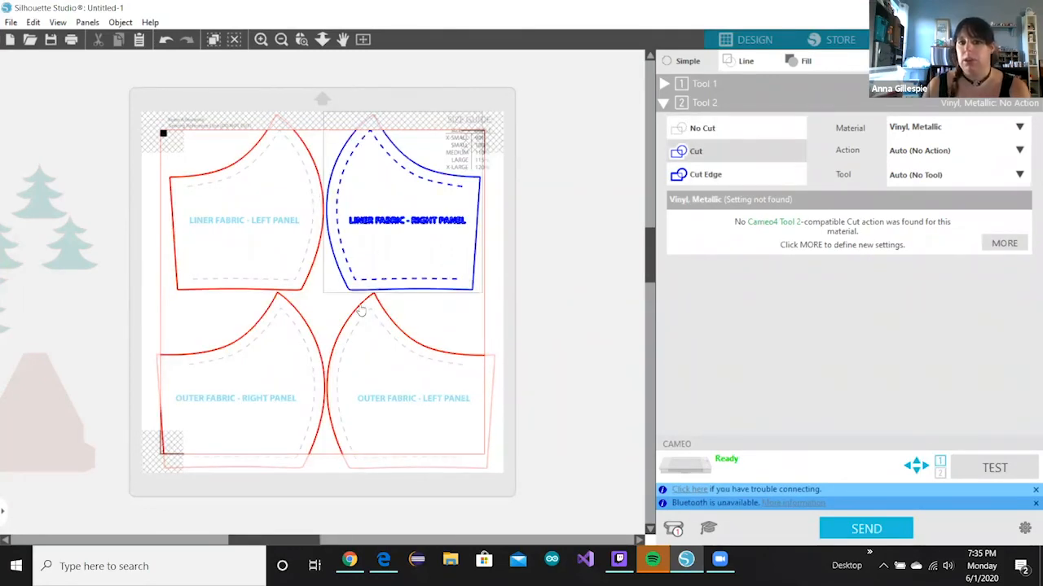
left_click(705, 128)
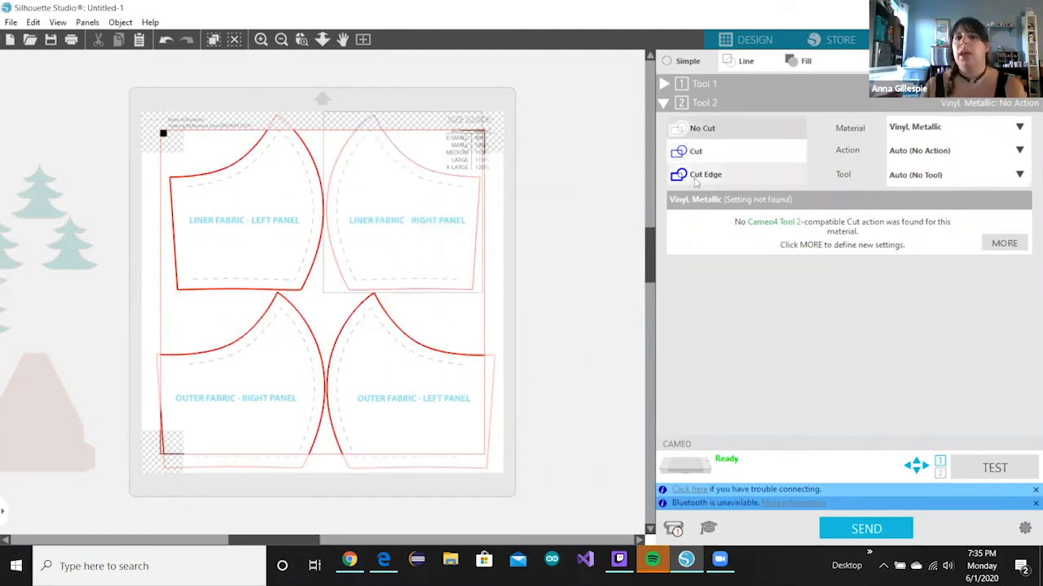